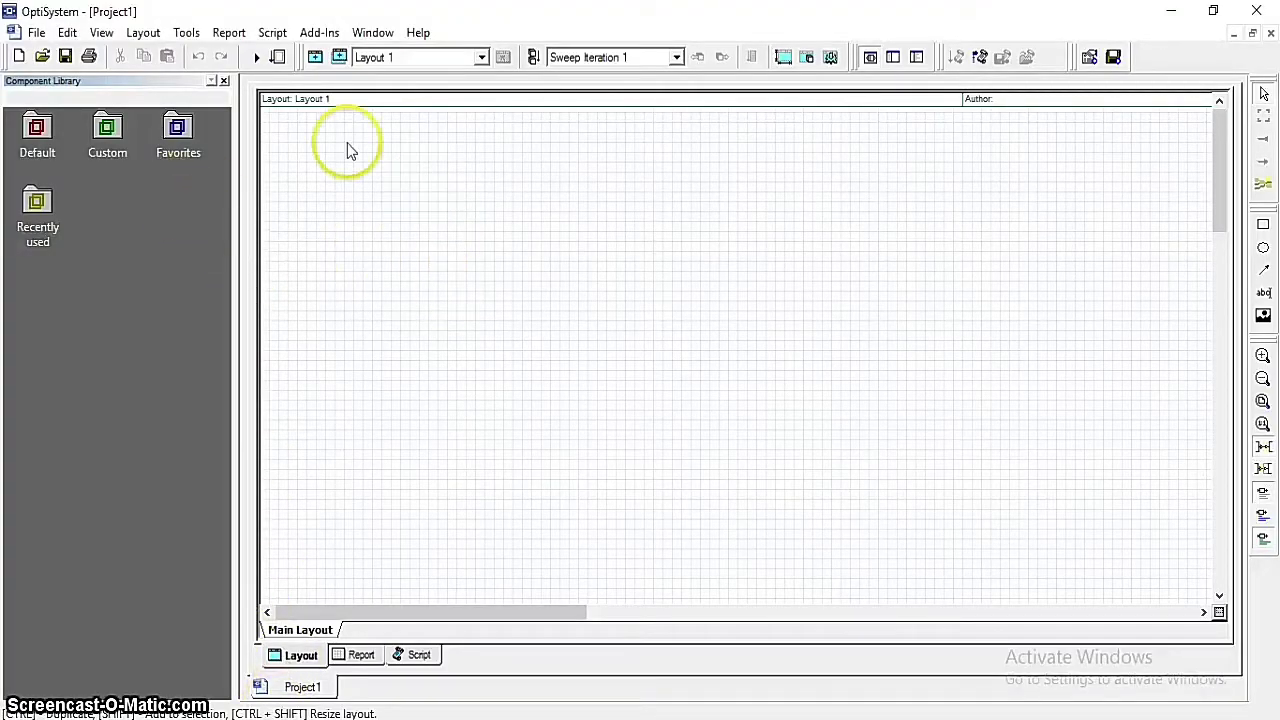
Create a new project and place an Optical Transmitter from the Transmitters Library near the layout's upper-left corner.
{"action": "left_click", "coordinate": [19, 56]}
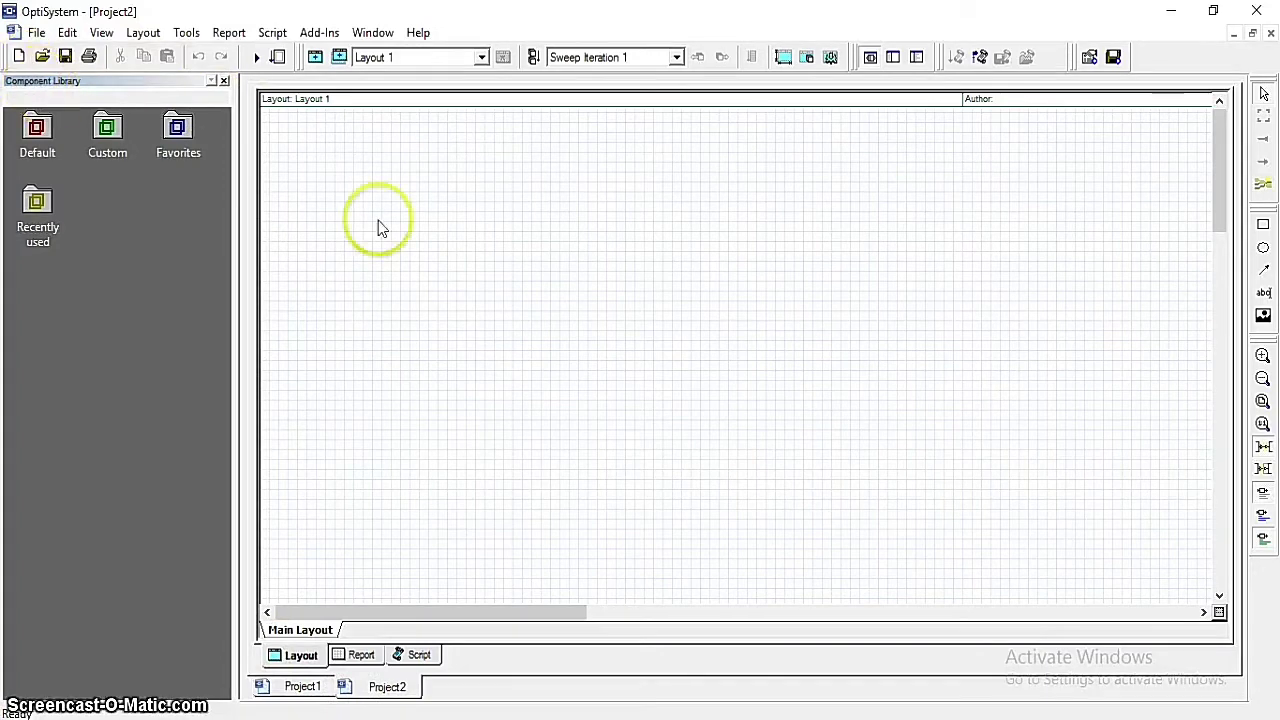
{"action": "double_click", "coordinate": [38, 135]}
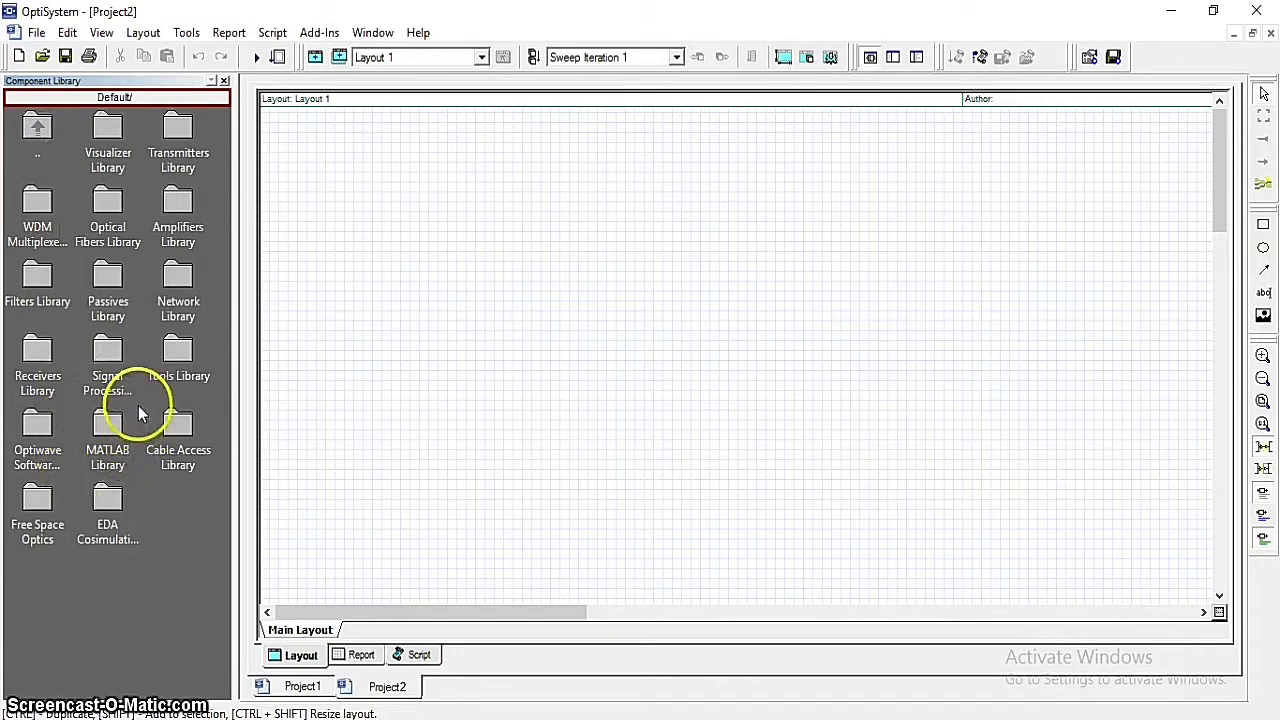
{"action": "double_click", "coordinate": [178, 128]}
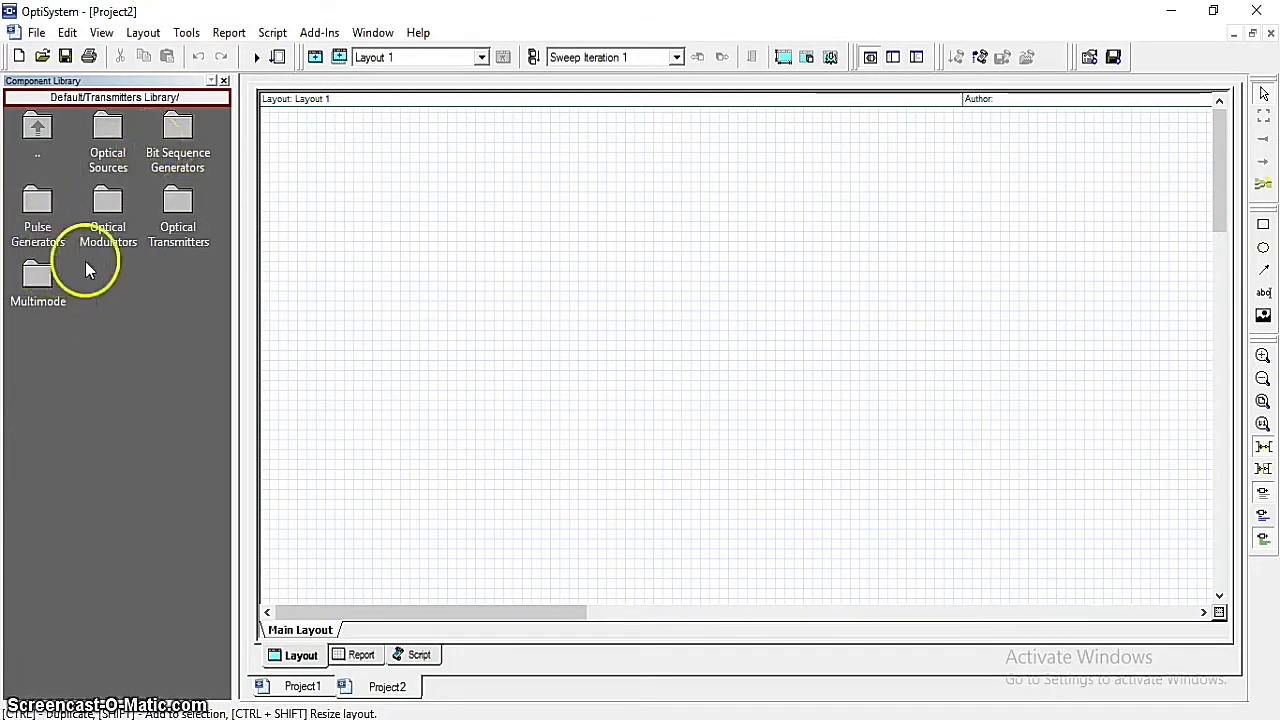
{"action": "double_click", "coordinate": [180, 202]}
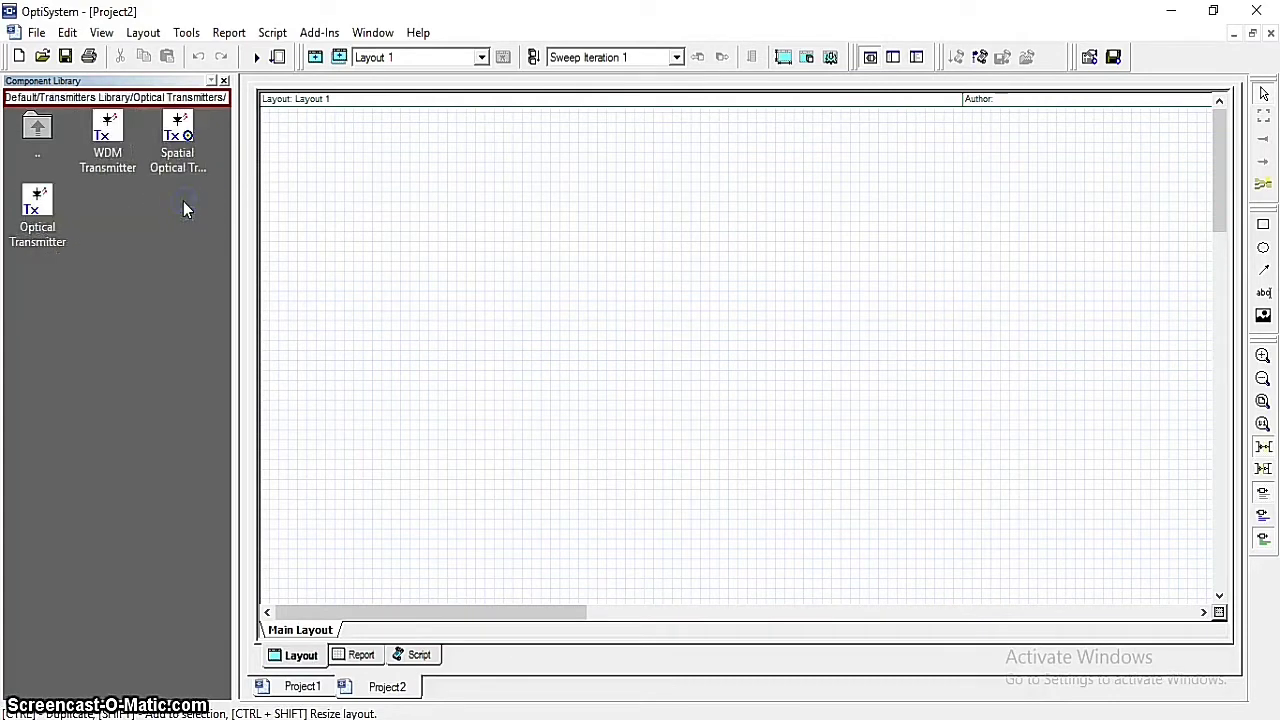
{"action": "left_click_drag", "start_coordinate": [43, 215], "coordinate": [137, 198]}
{"action": "left_click_drag", "start_coordinate": [238, 193], "coordinate": [310, 198]}
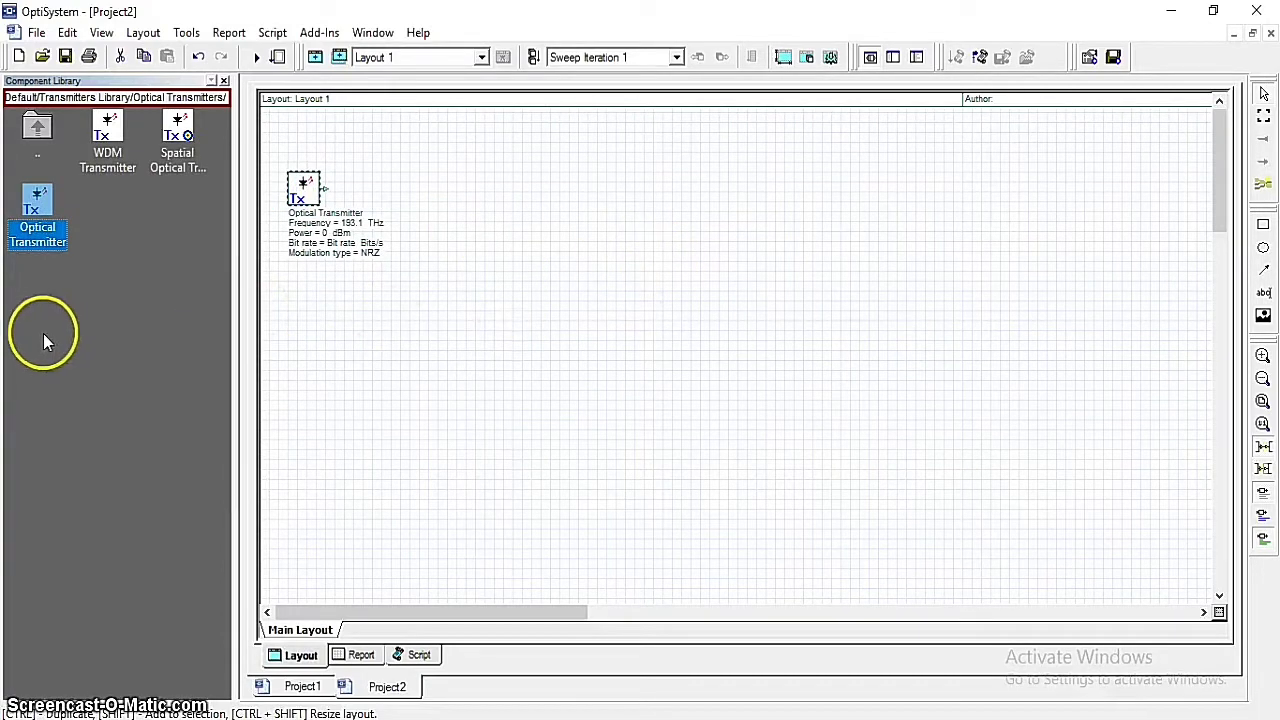
{"action": "left_click_drag", "start_coordinate": [42, 202], "coordinate": [50, 185]}
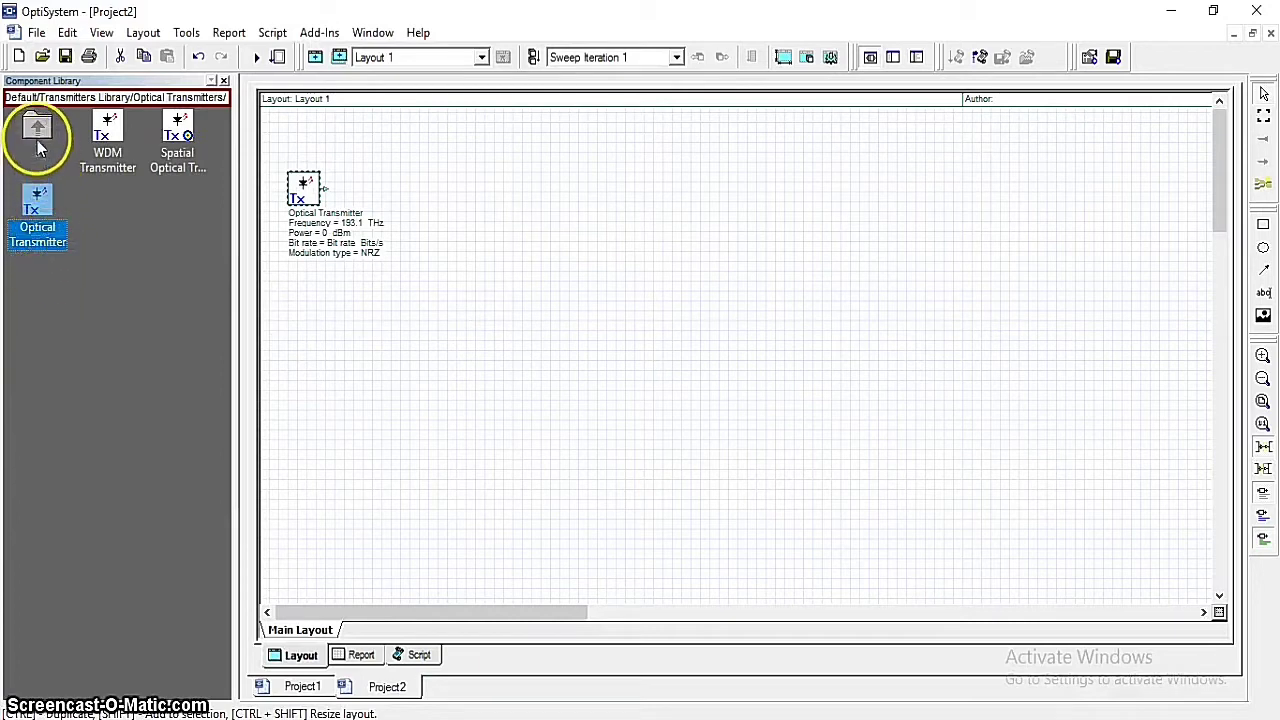
Add a Connector from the optical passives library just after the Optical Transmitter, linked to the transmitter's output.
{"action": "double_click", "coordinate": [38, 140]}
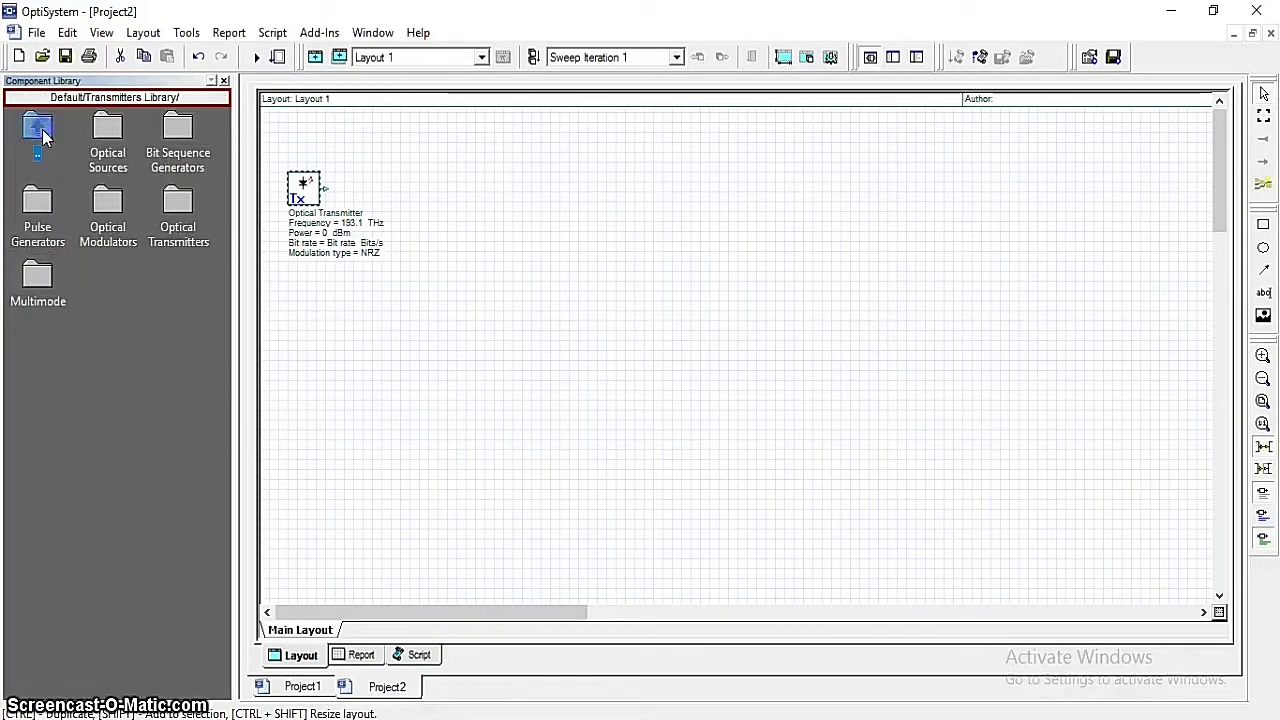
{"action": "double_click", "coordinate": [42, 136]}
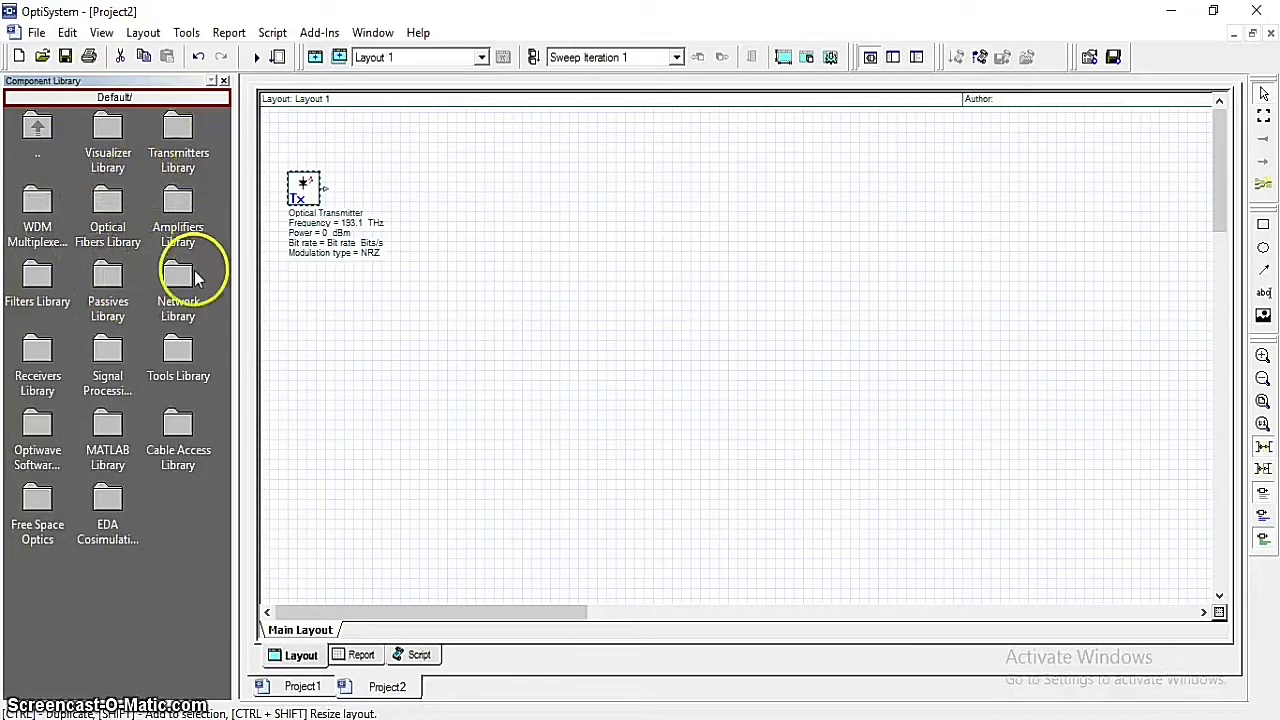
{"action": "left_click", "coordinate": [107, 280]}
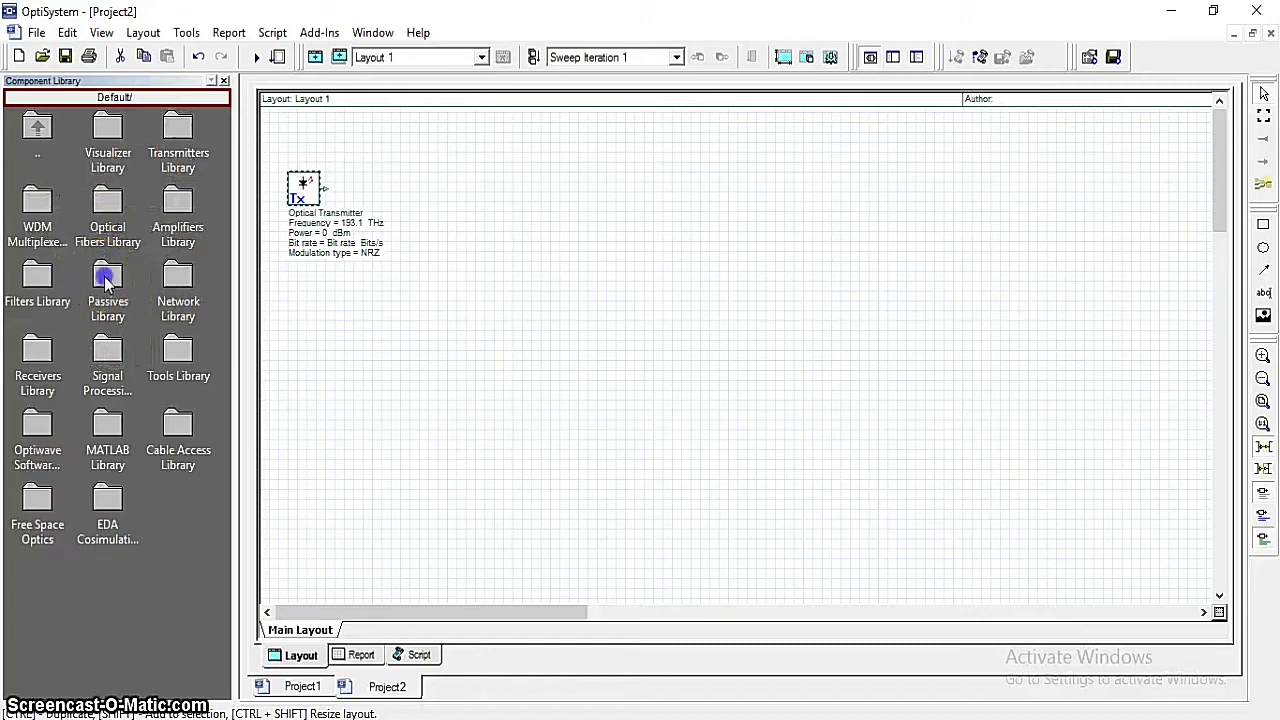
{"action": "double_click", "coordinate": [107, 280]}
{"action": "double_click", "coordinate": [122, 145]}
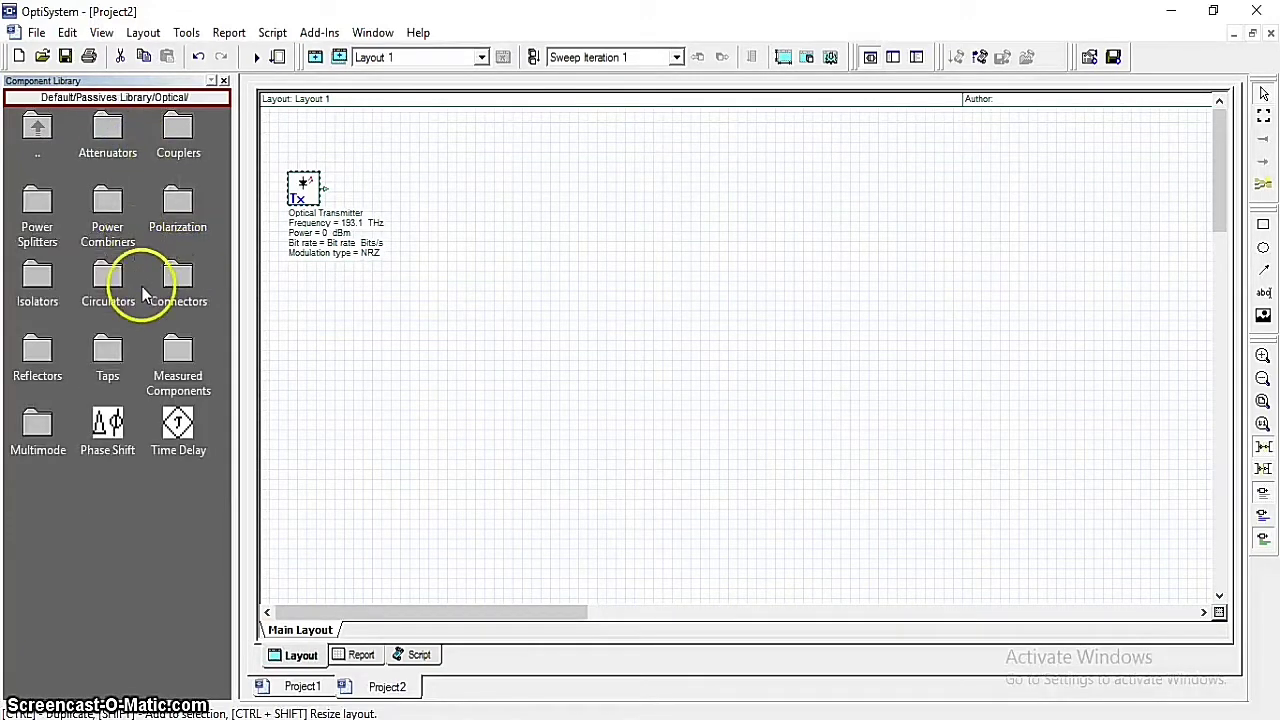
{"action": "double_click", "coordinate": [178, 275]}
{"action": "left_click_drag", "start_coordinate": [118, 140], "coordinate": [373, 180]}
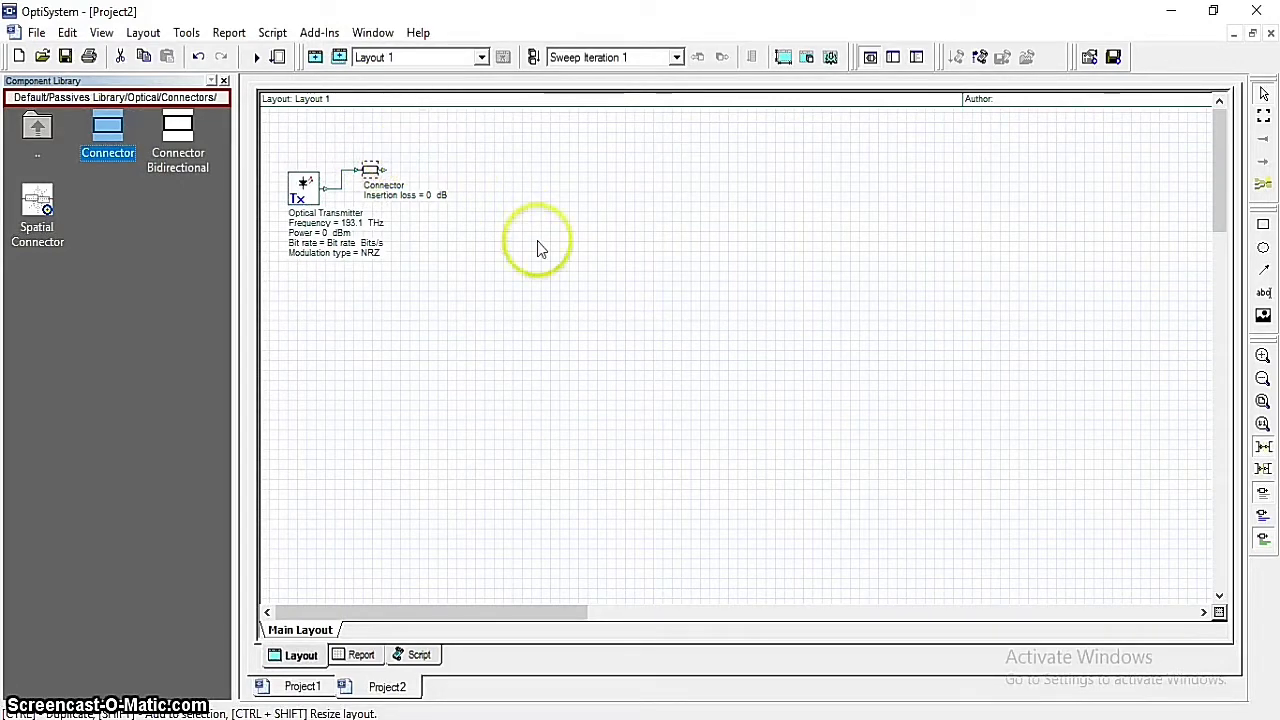
Add an Optical Attenuator after the first connector, linked to that connector's output.
{"action": "double_click", "coordinate": [40, 137]}
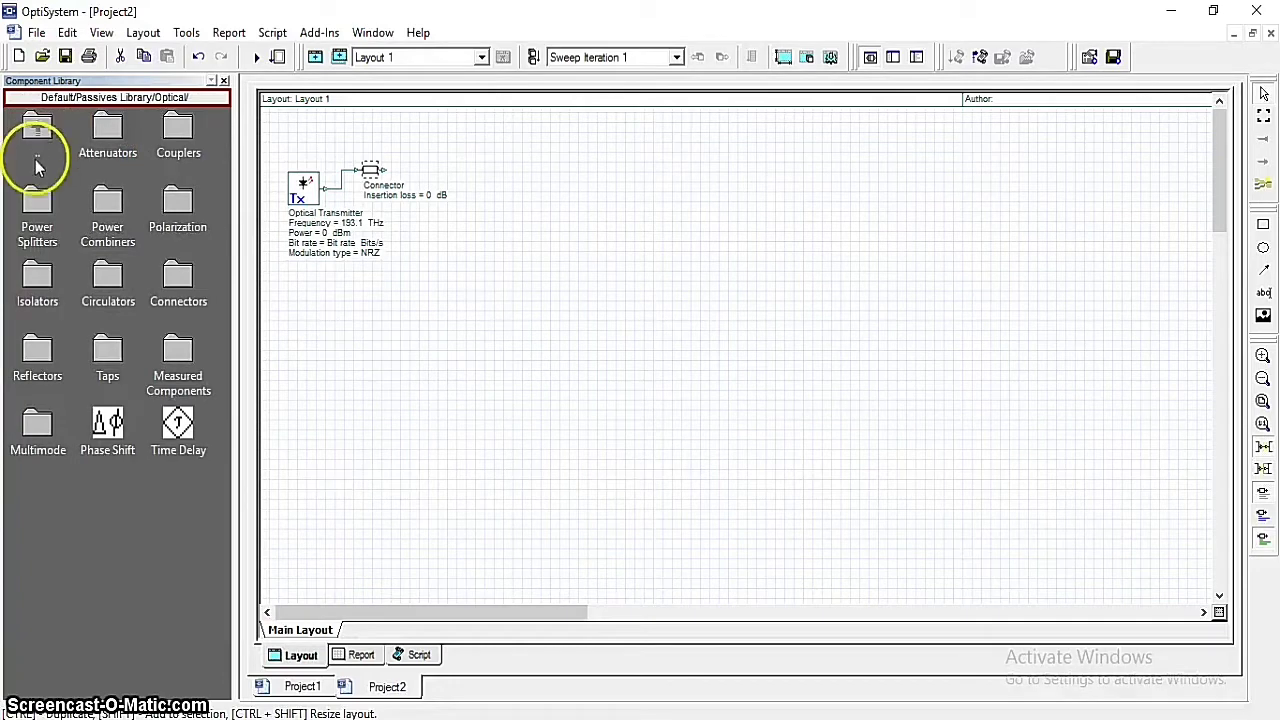
{"action": "double_click", "coordinate": [110, 135]}
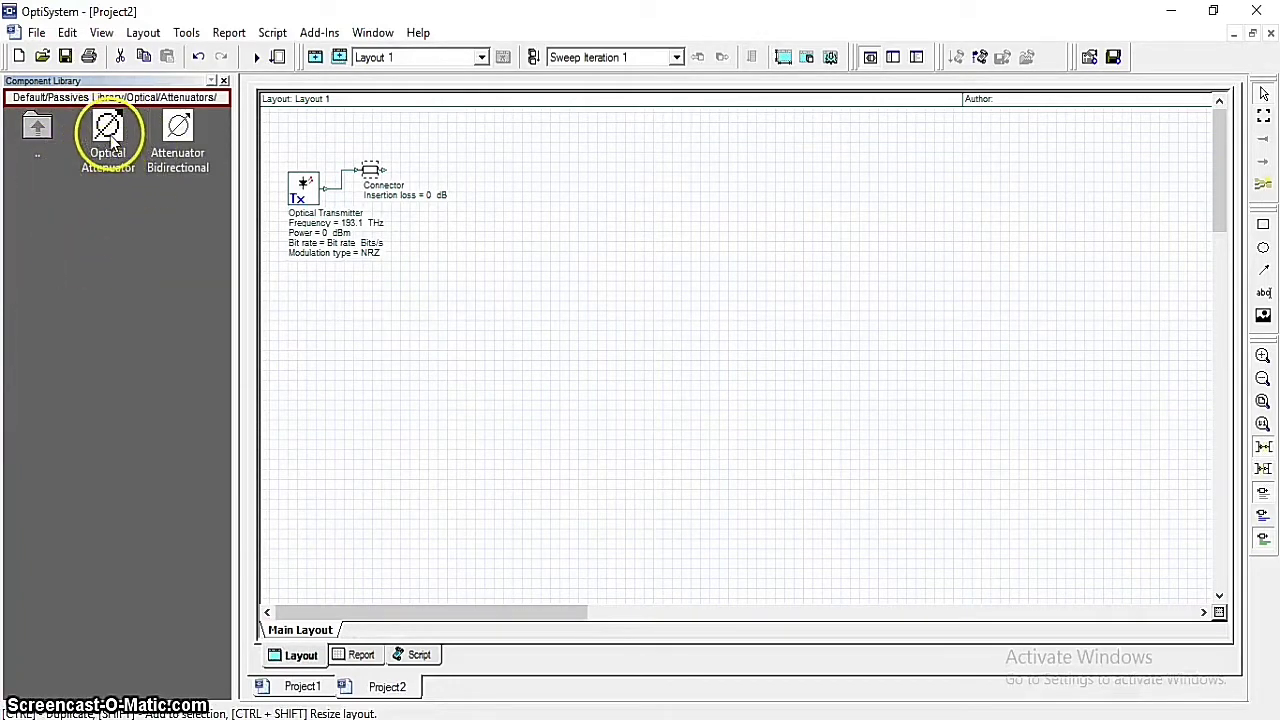
{"action": "left_click_drag", "start_coordinate": [112, 143], "coordinate": [461, 155]}
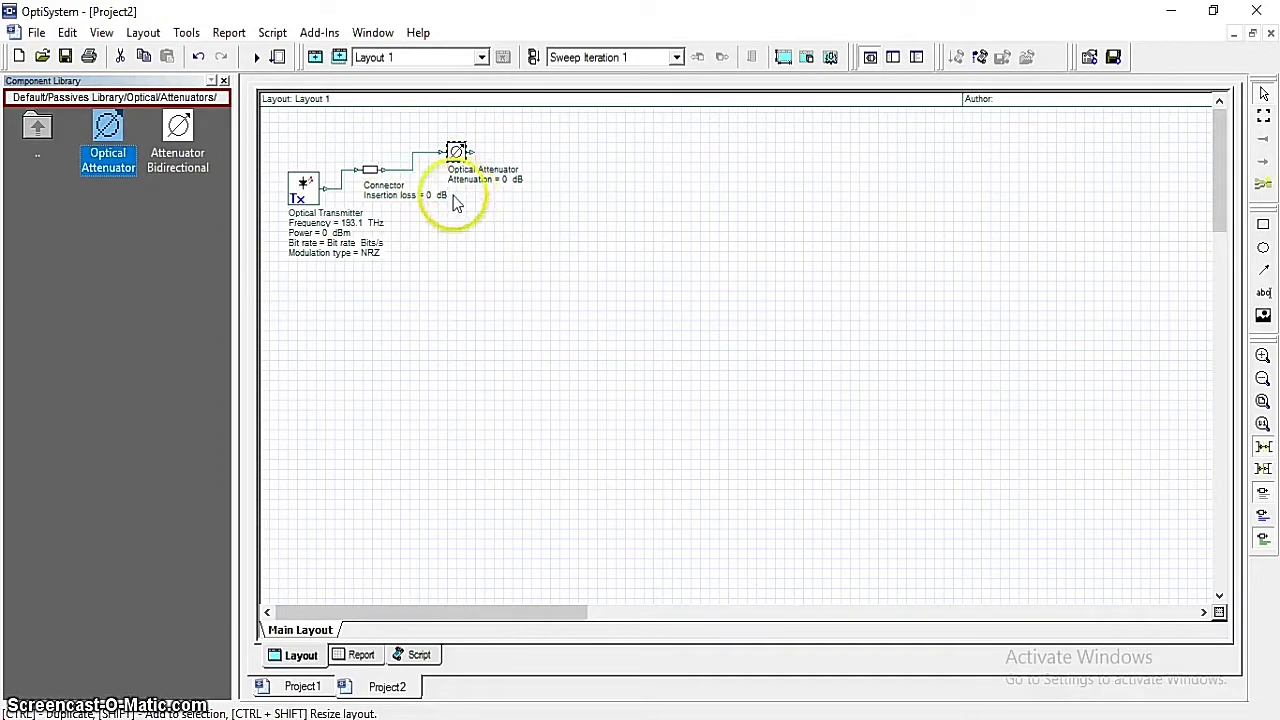
Place a second optical Connector after the Optical Attenuator, linked to the attenuator's output.
{"action": "double_click", "coordinate": [37, 133]}
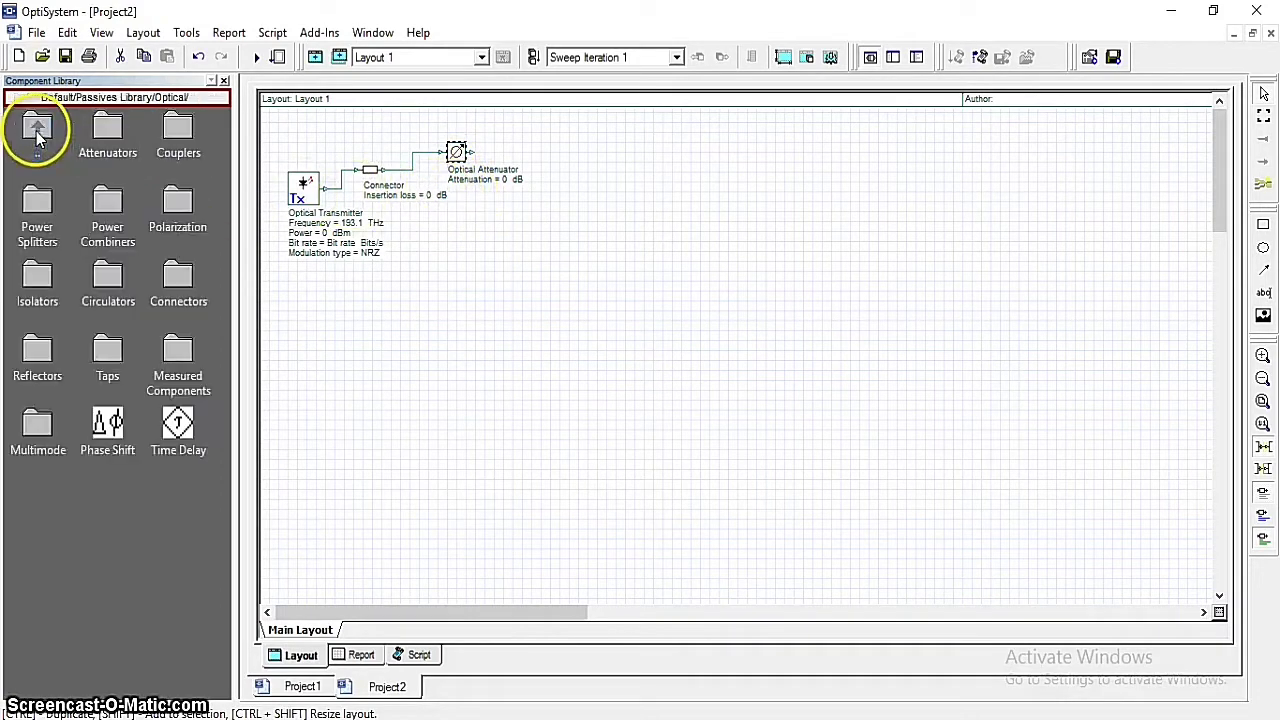
{"action": "double_click", "coordinate": [37, 133]}
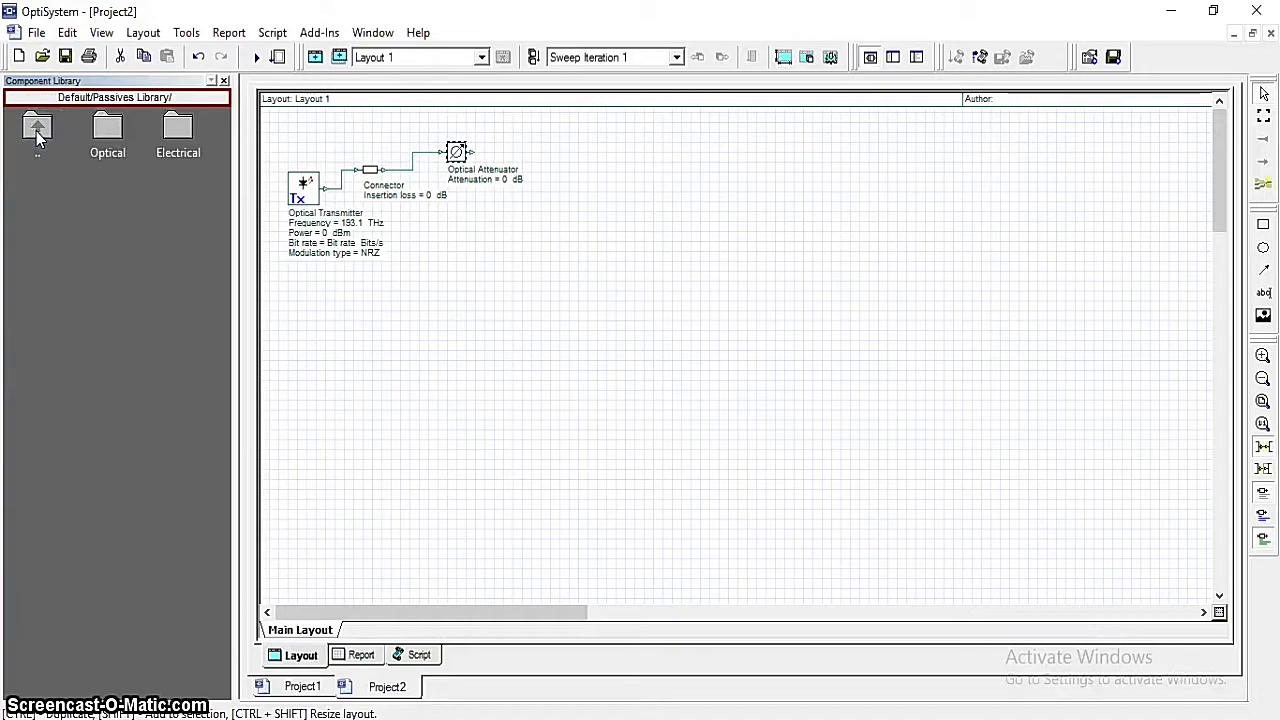
{"action": "double_click", "coordinate": [37, 133]}
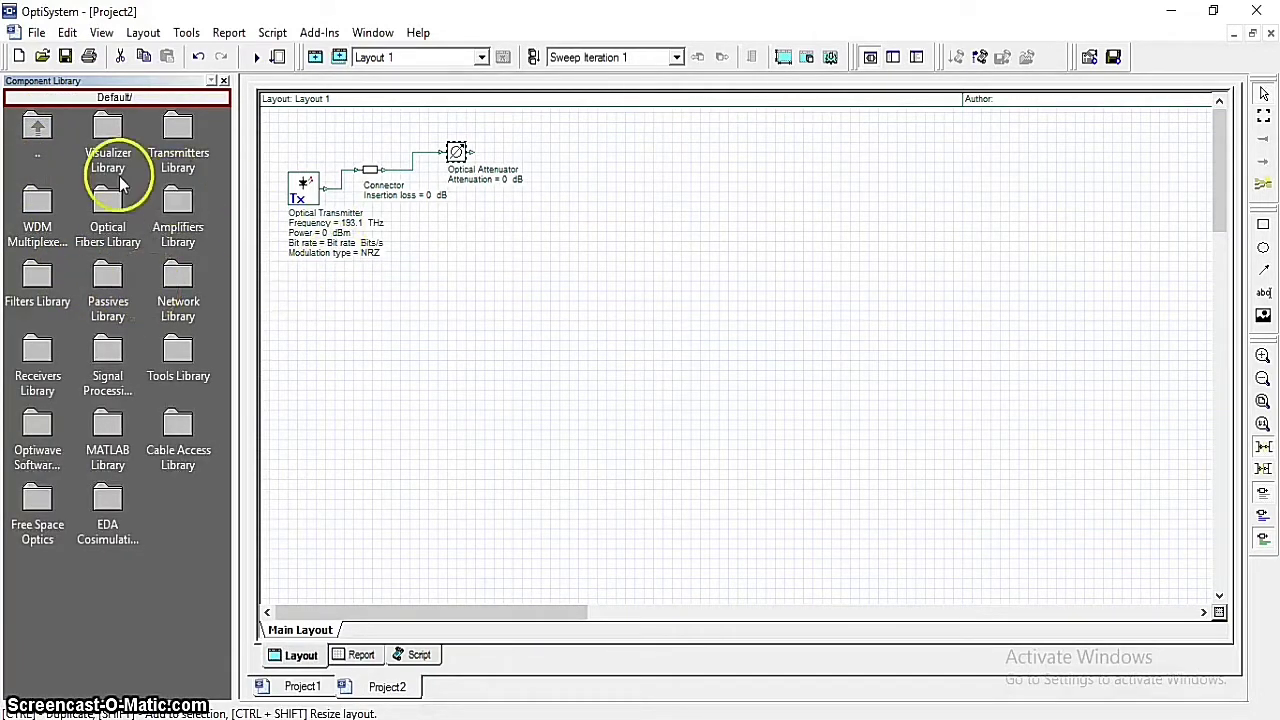
{"action": "double_click", "coordinate": [107, 287]}
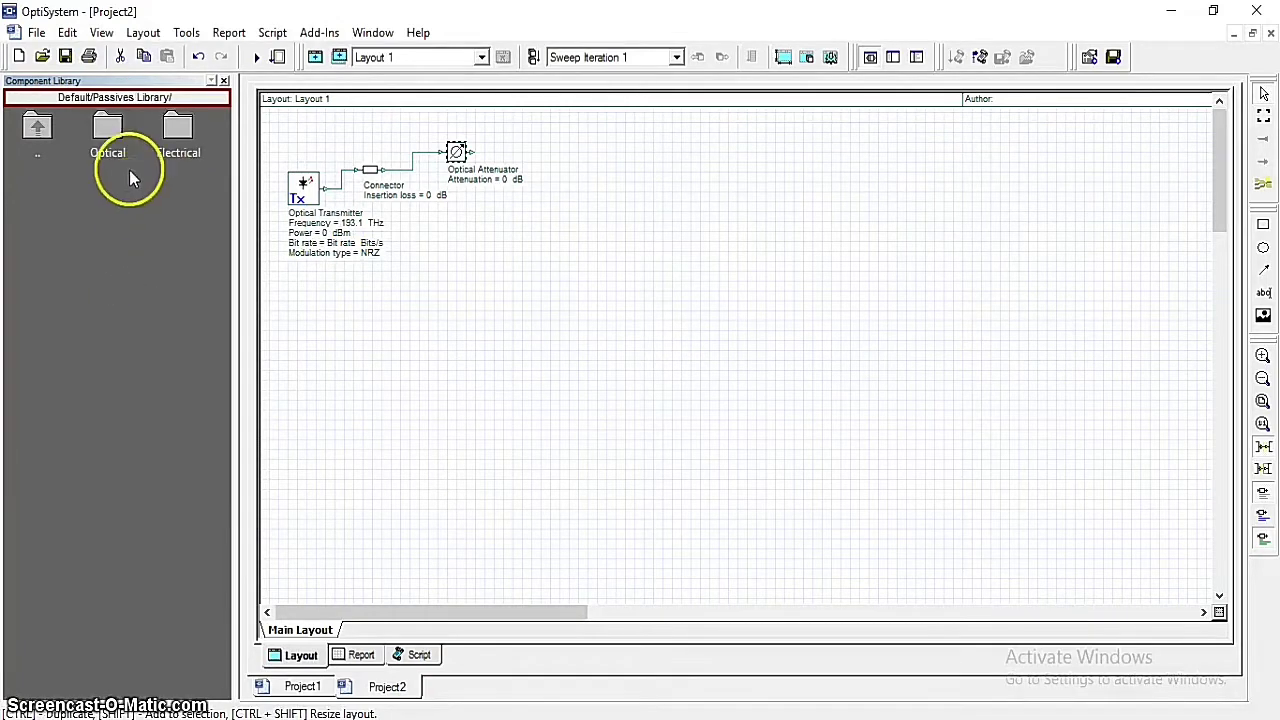
{"action": "double_click", "coordinate": [102, 127]}
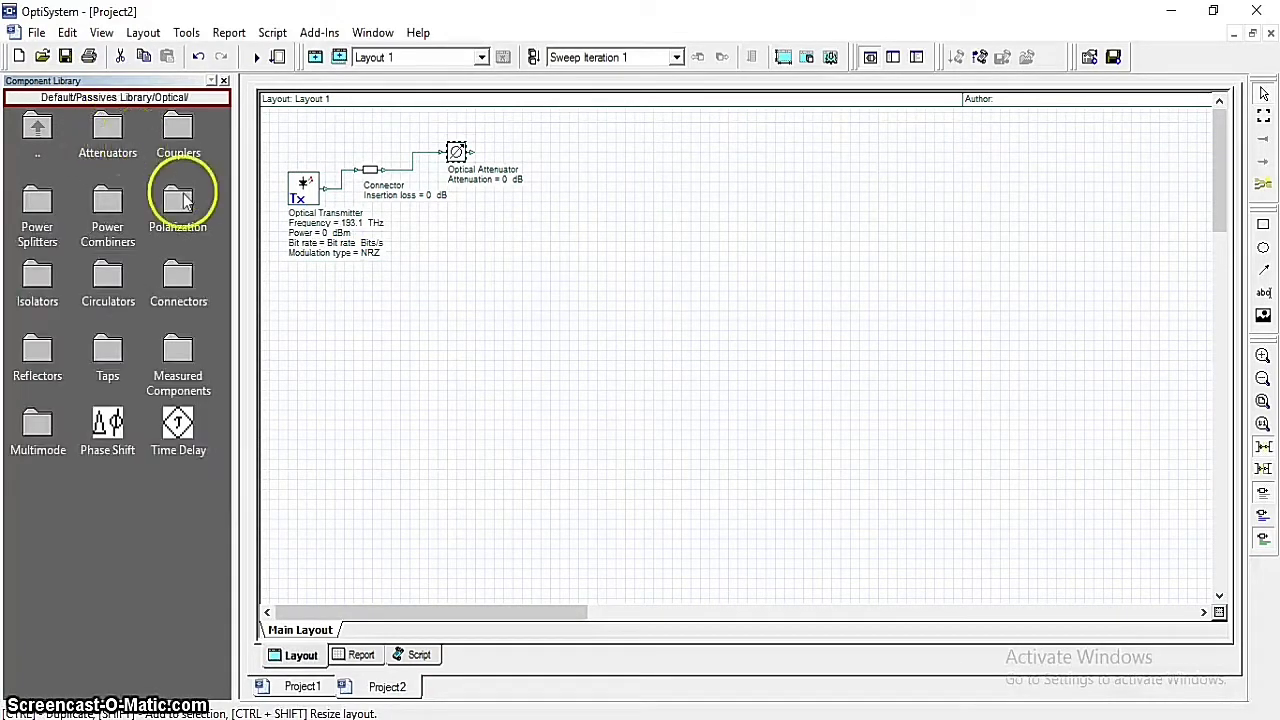
{"action": "double_click", "coordinate": [178, 279]}
{"action": "left_click_drag", "start_coordinate": [110, 135], "coordinate": [539, 191]}
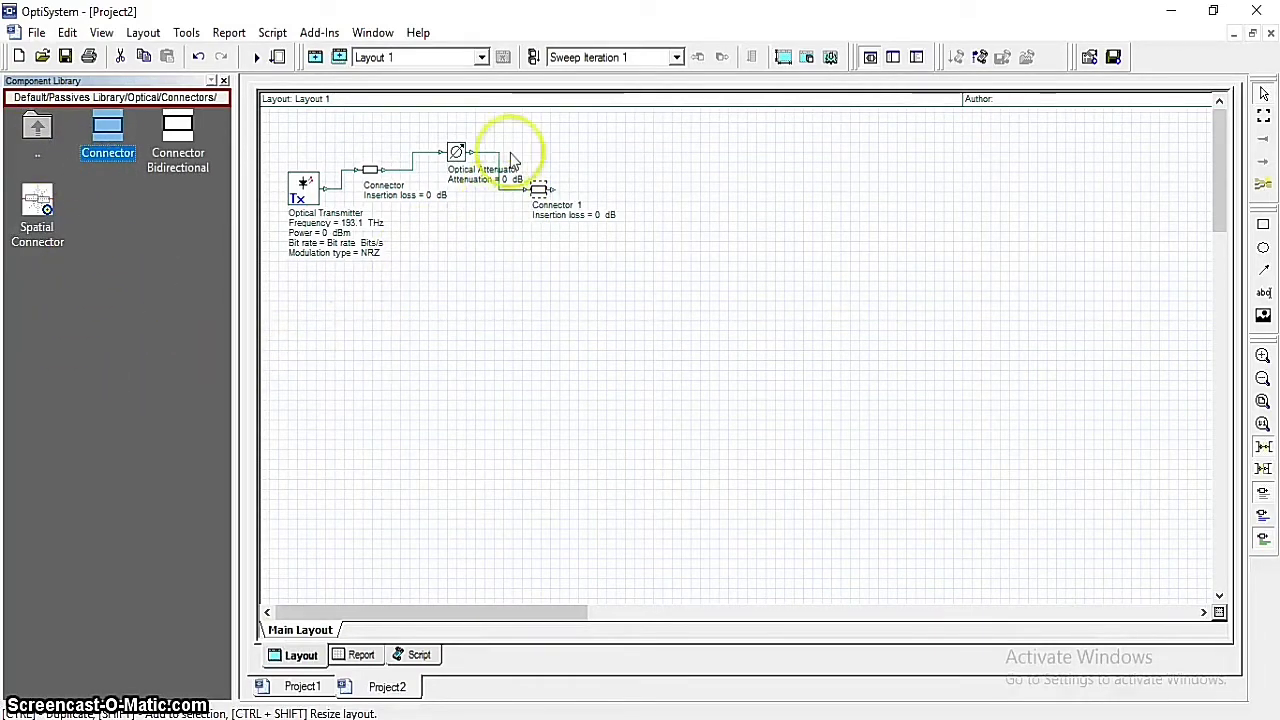
{"action": "left_click_drag", "start_coordinate": [531, 127], "coordinate": [276, 302]}
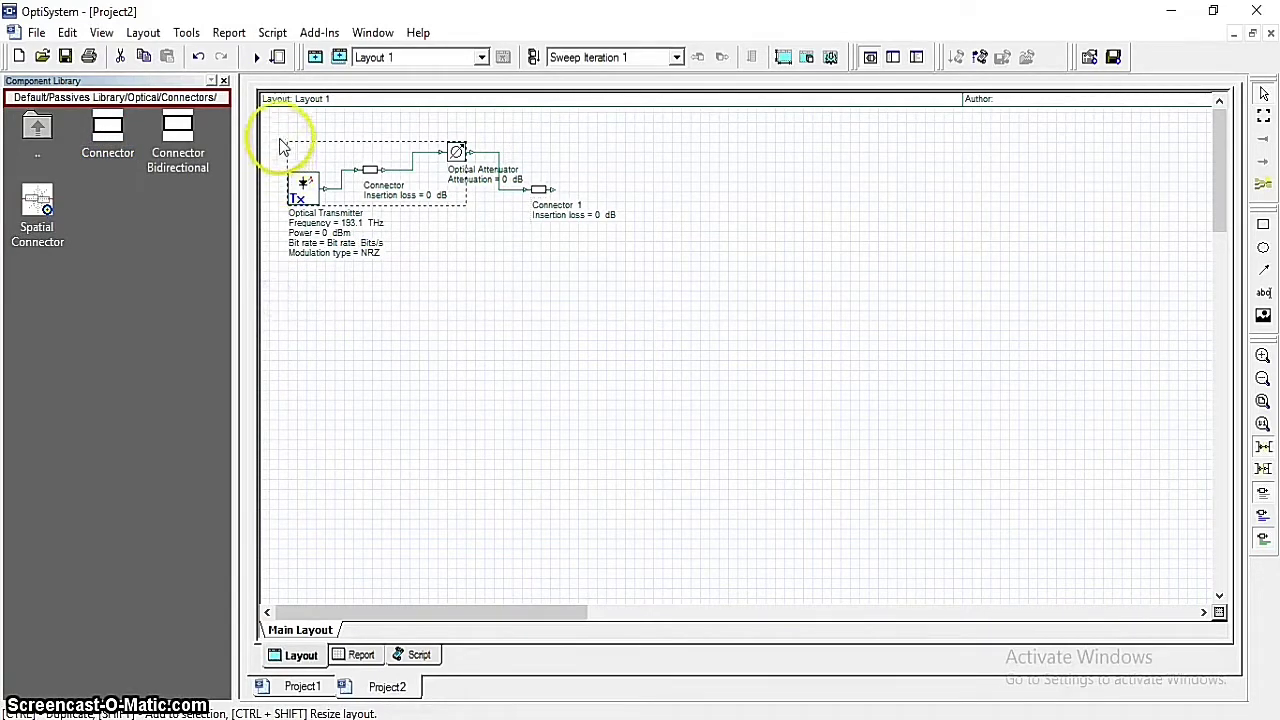
{"action": "left_click_drag", "start_coordinate": [279, 131], "coordinate": [520, 288]}
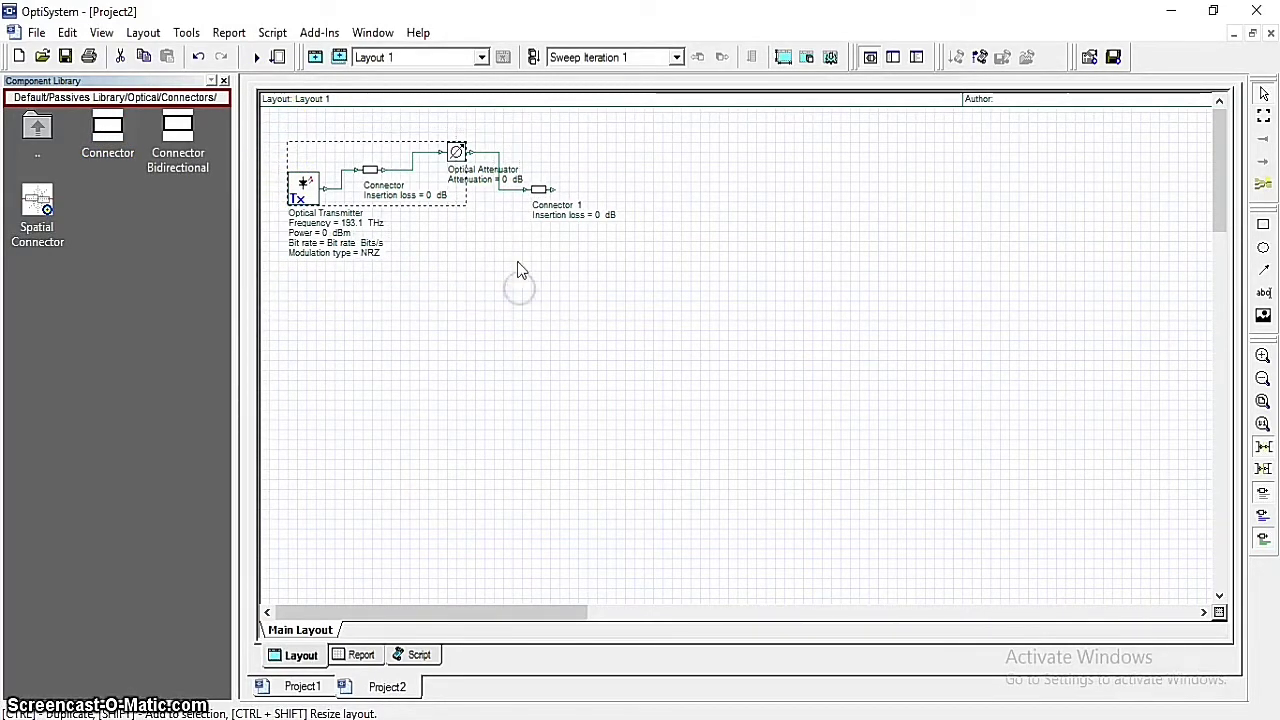
{"action": "left_click_drag", "start_coordinate": [522, 129], "coordinate": [274, 297]}
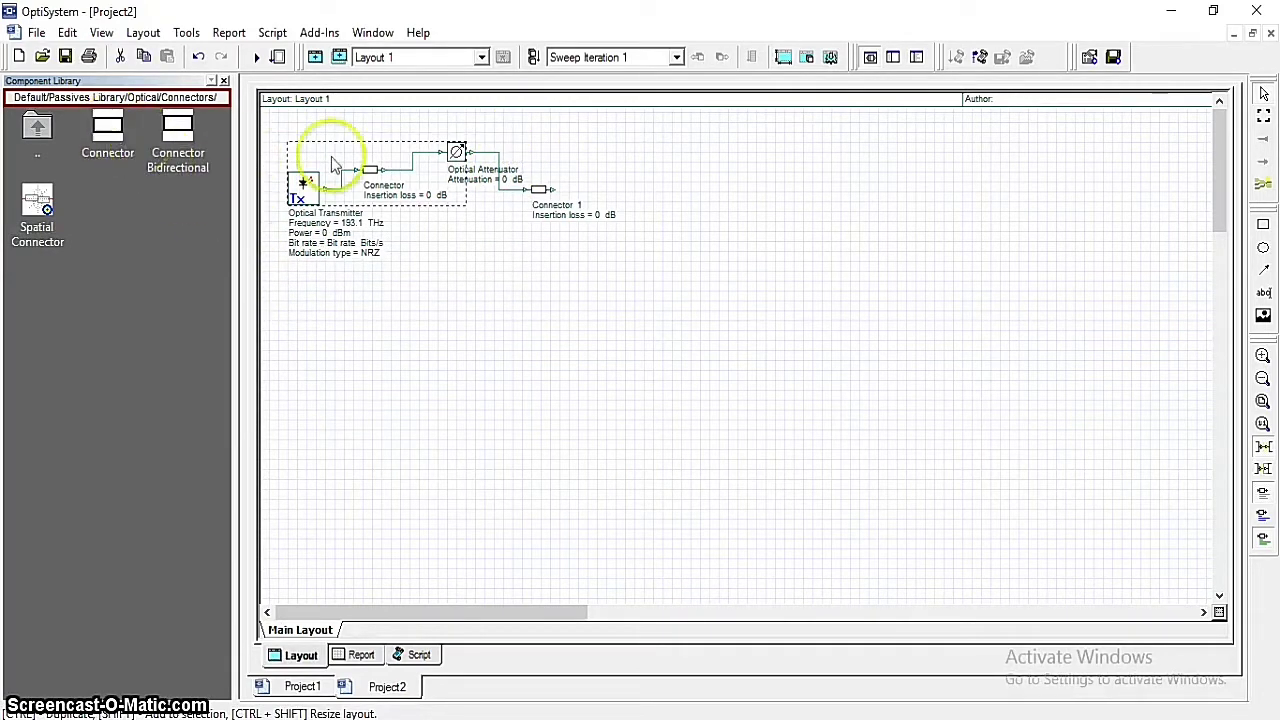
{"action": "left_click", "coordinate": [471, 280]}
{"action": "left_click_drag", "start_coordinate": [529, 124], "coordinate": [281, 296]}
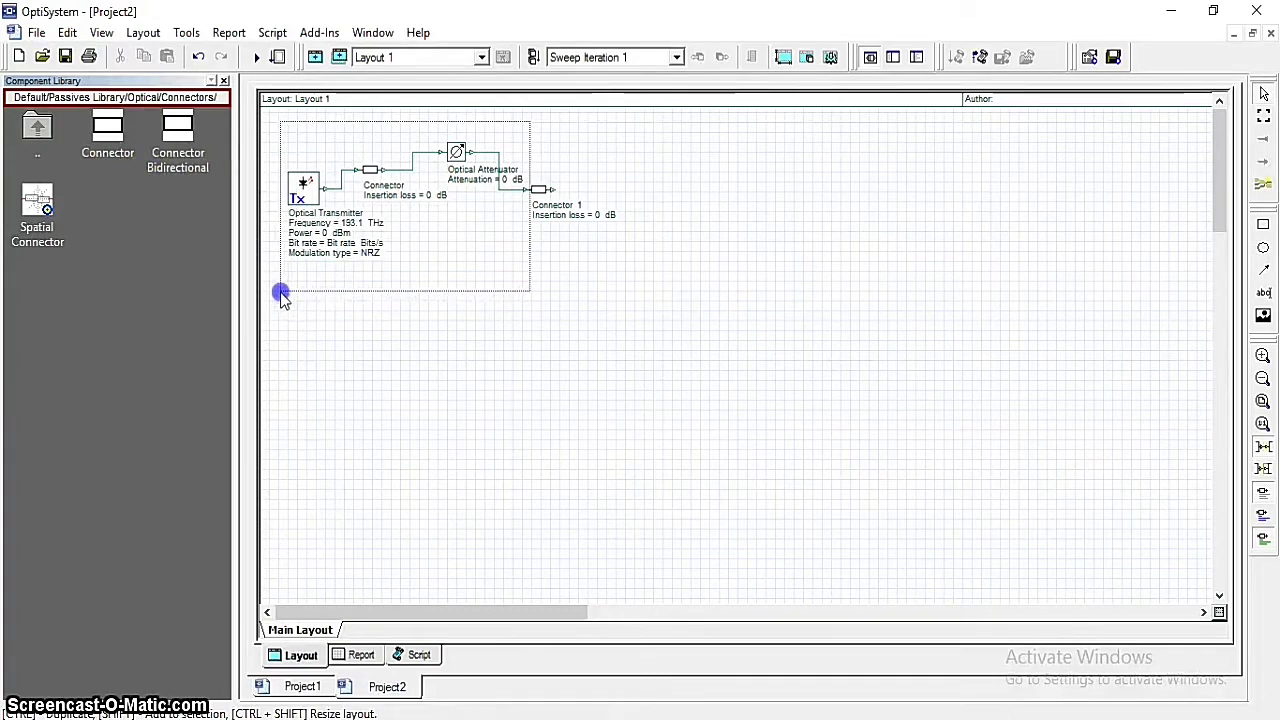
{"action": "left_click_drag", "start_coordinate": [282, 295], "coordinate": [282, 296]}
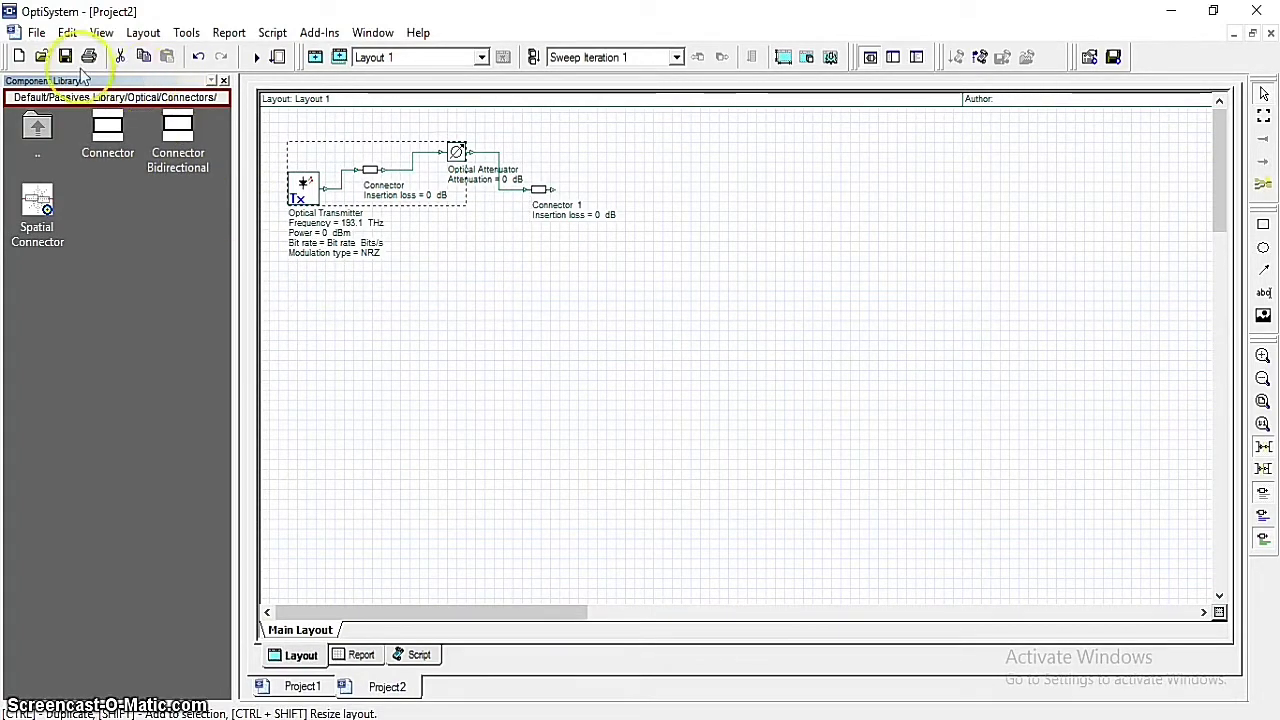
Add a second Optical Attenuator after the second connector, linked to that connector's output.
{"action": "double_click", "coordinate": [40, 128]}
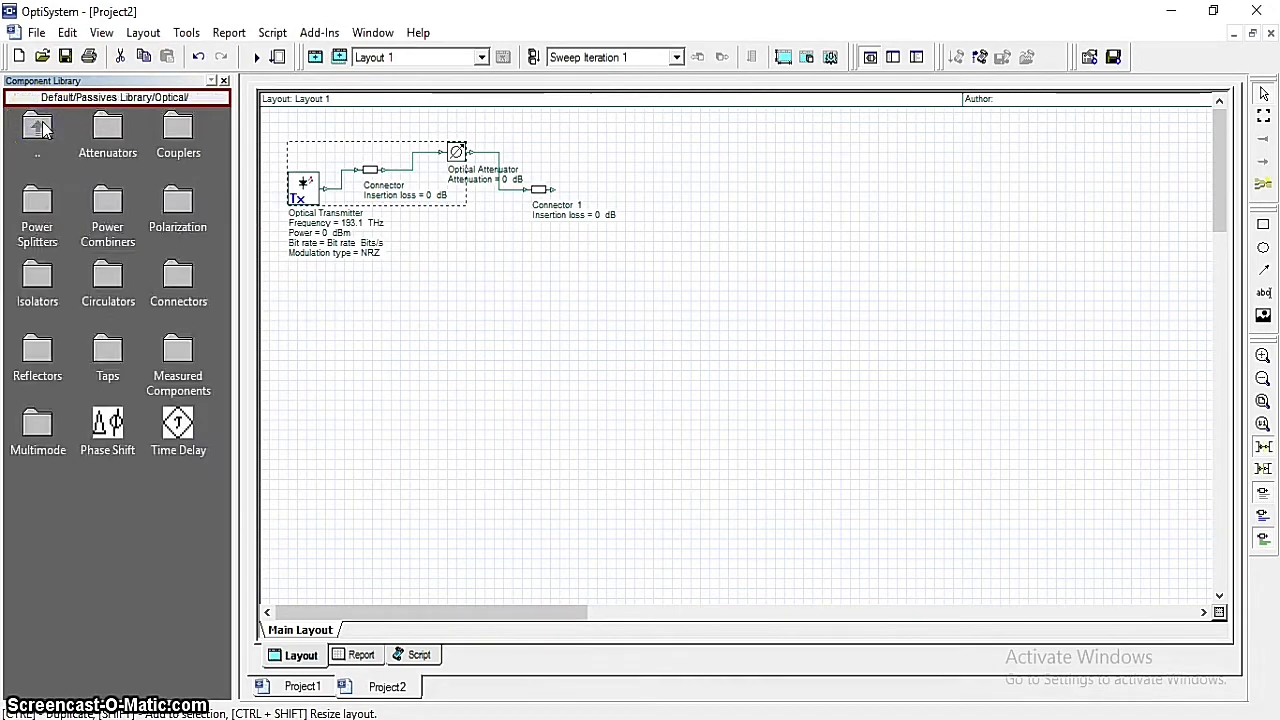
{"action": "double_click", "coordinate": [116, 128]}
{"action": "left_click_drag", "start_coordinate": [117, 143], "coordinate": [620, 170]}
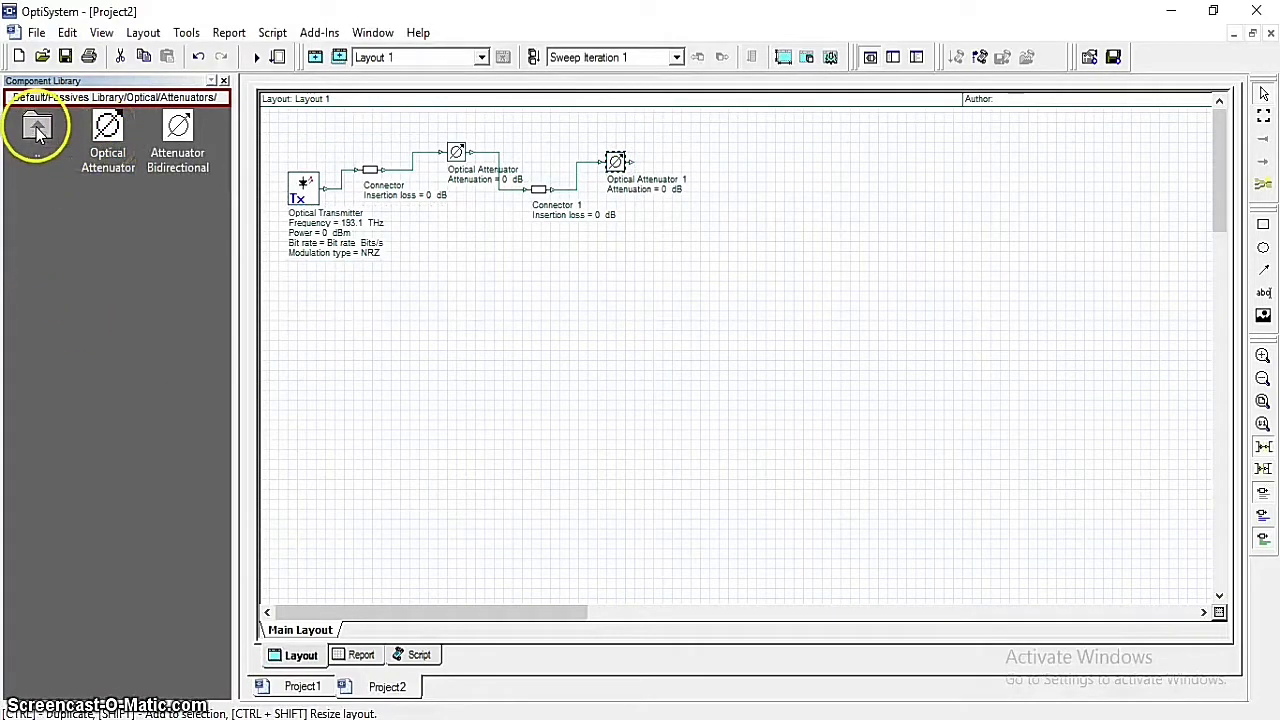
Add an Optical Fiber from the Optical Fibers Library after the second attenuator, linked to that attenuator's output.
{"action": "double_click", "coordinate": [36, 130]}
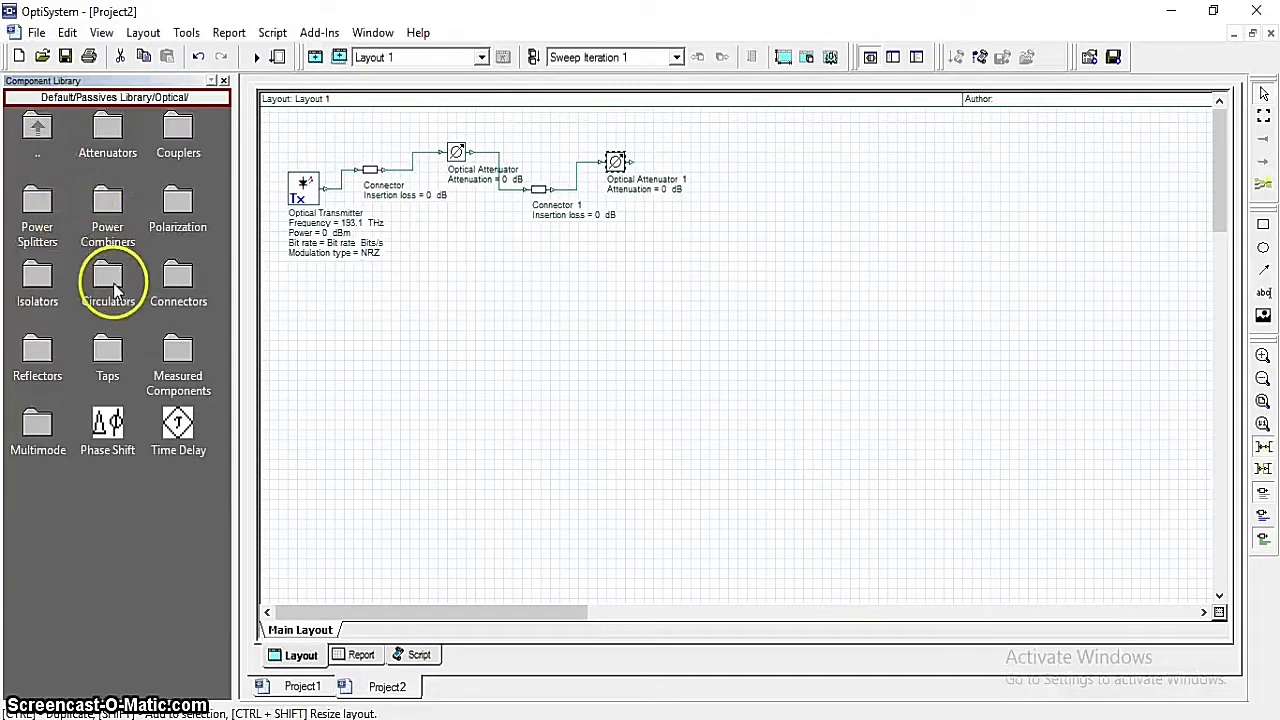
{"action": "double_click", "coordinate": [43, 125]}
{"action": "double_click", "coordinate": [43, 125]}
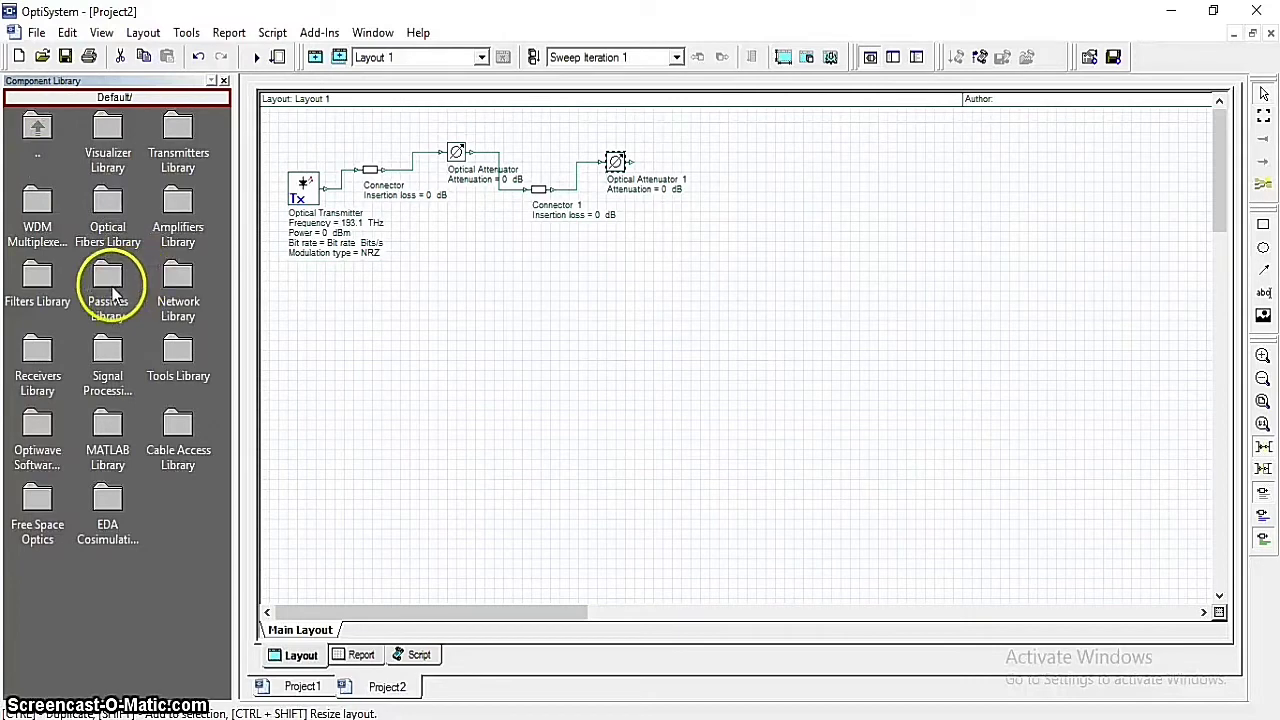
{"action": "double_click", "coordinate": [108, 207]}
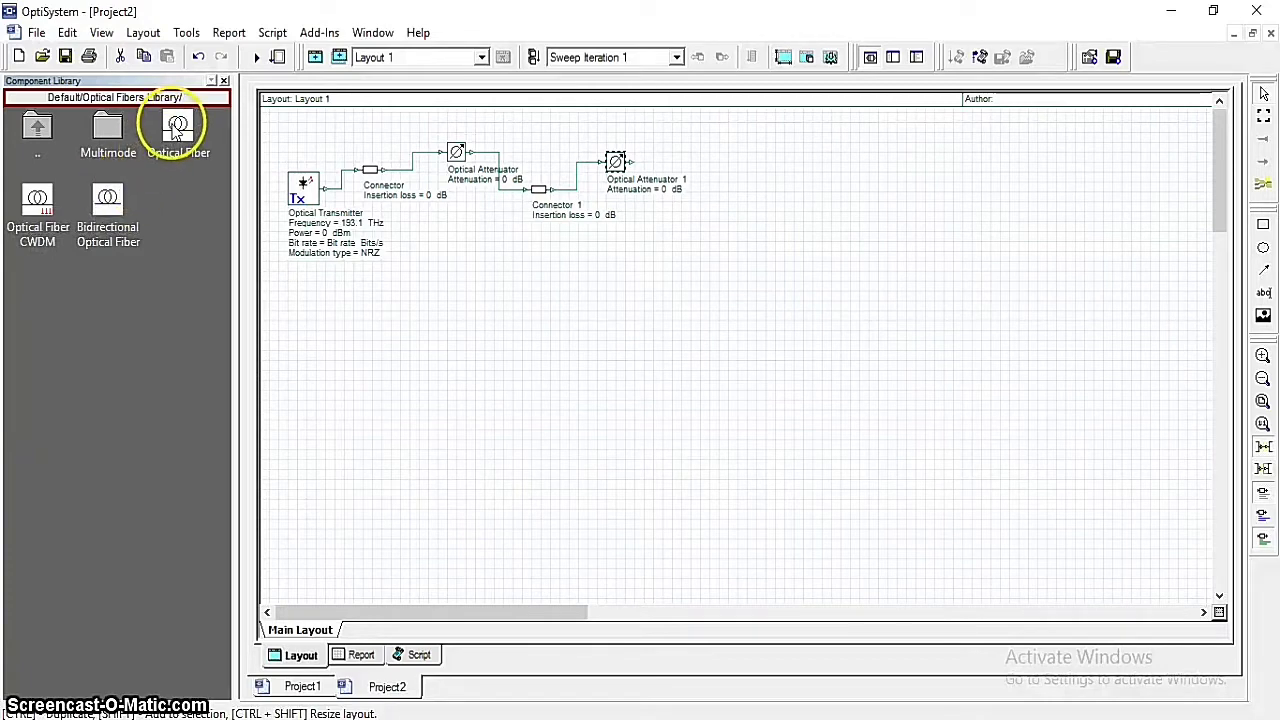
{"action": "left_click_drag", "start_coordinate": [176, 133], "coordinate": [709, 173]}
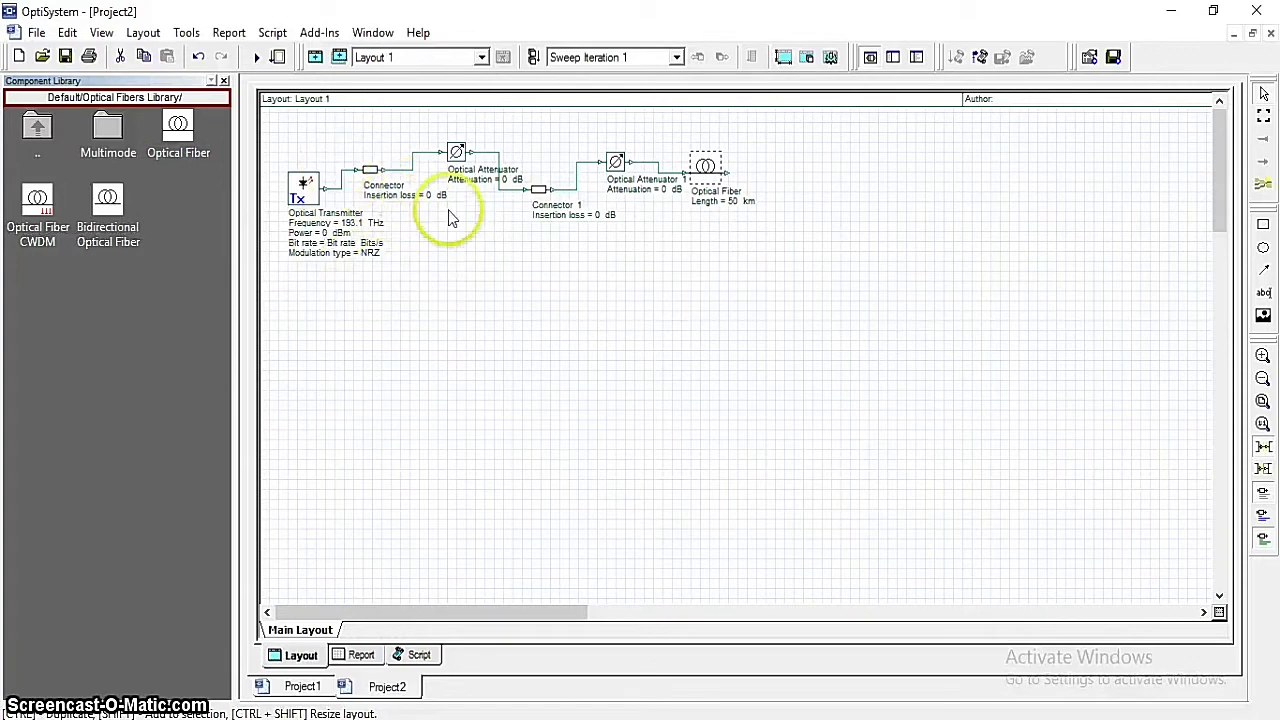
Place a third optical Connector from the Passives Library after the Optical Fiber, linked to the fiber's output.
{"action": "double_click", "coordinate": [47, 129]}
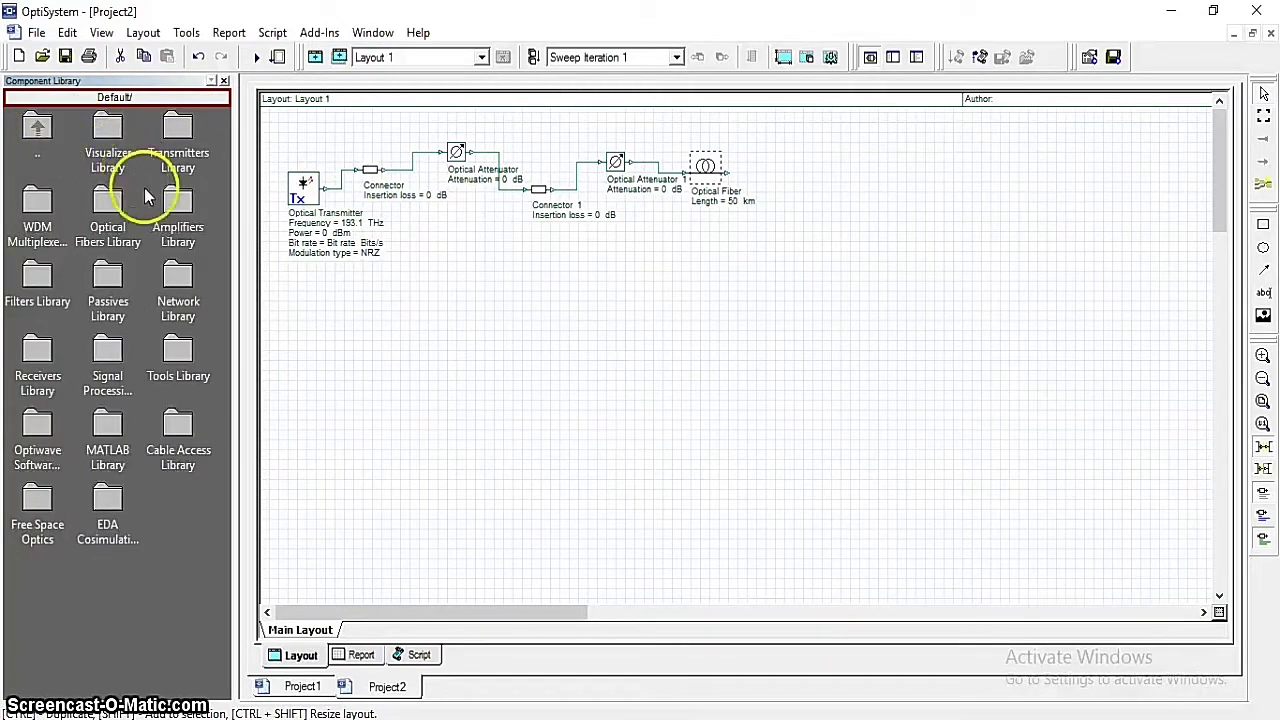
{"action": "left_click", "coordinate": [115, 296]}
{"action": "double_click", "coordinate": [118, 297]}
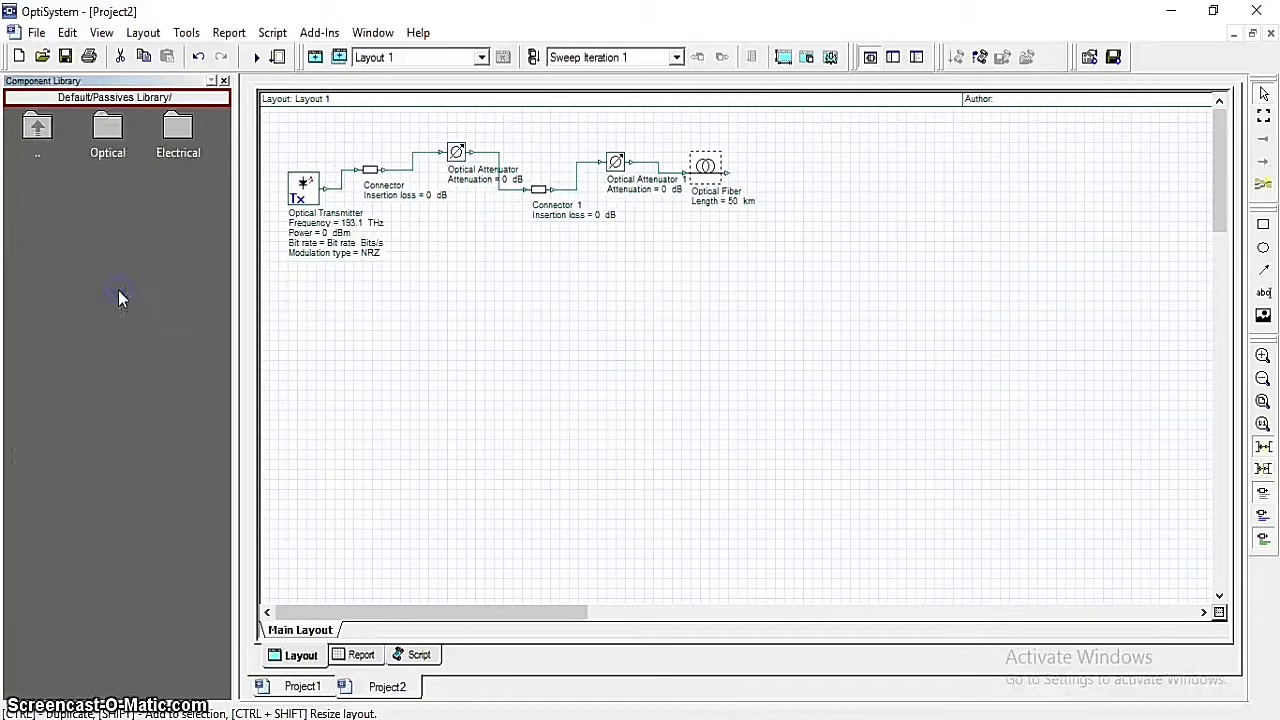
{"action": "double_click", "coordinate": [116, 139]}
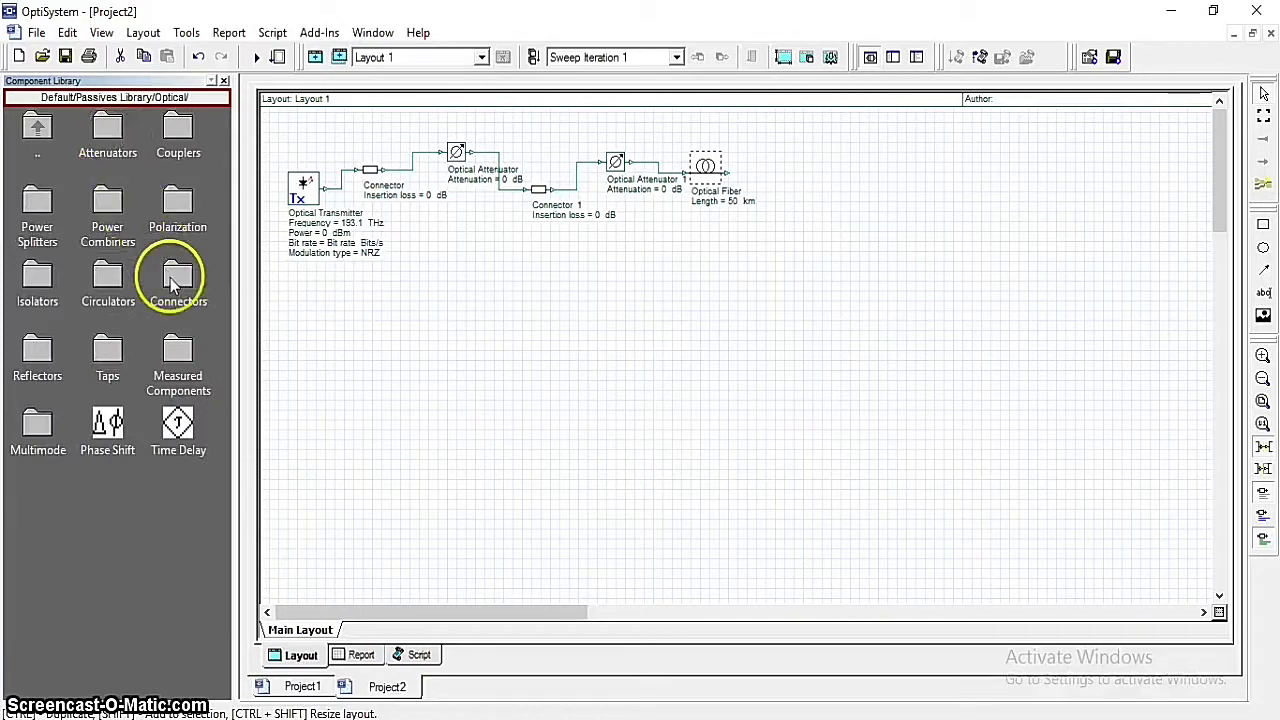
{"action": "double_click", "coordinate": [175, 285]}
{"action": "left_click_drag", "start_coordinate": [108, 128], "coordinate": [785, 184]}
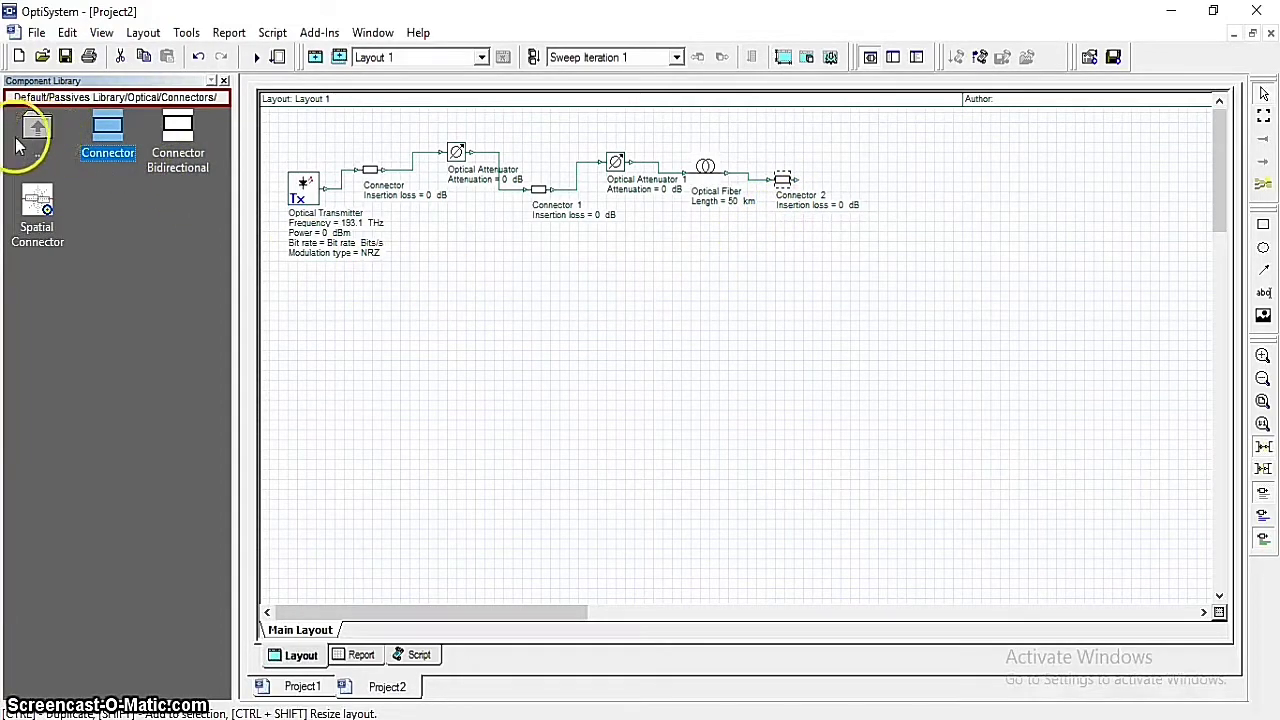
Add a third Optical Attenuator after the third connector, linked to that connector's output.
{"action": "double_click", "coordinate": [48, 147]}
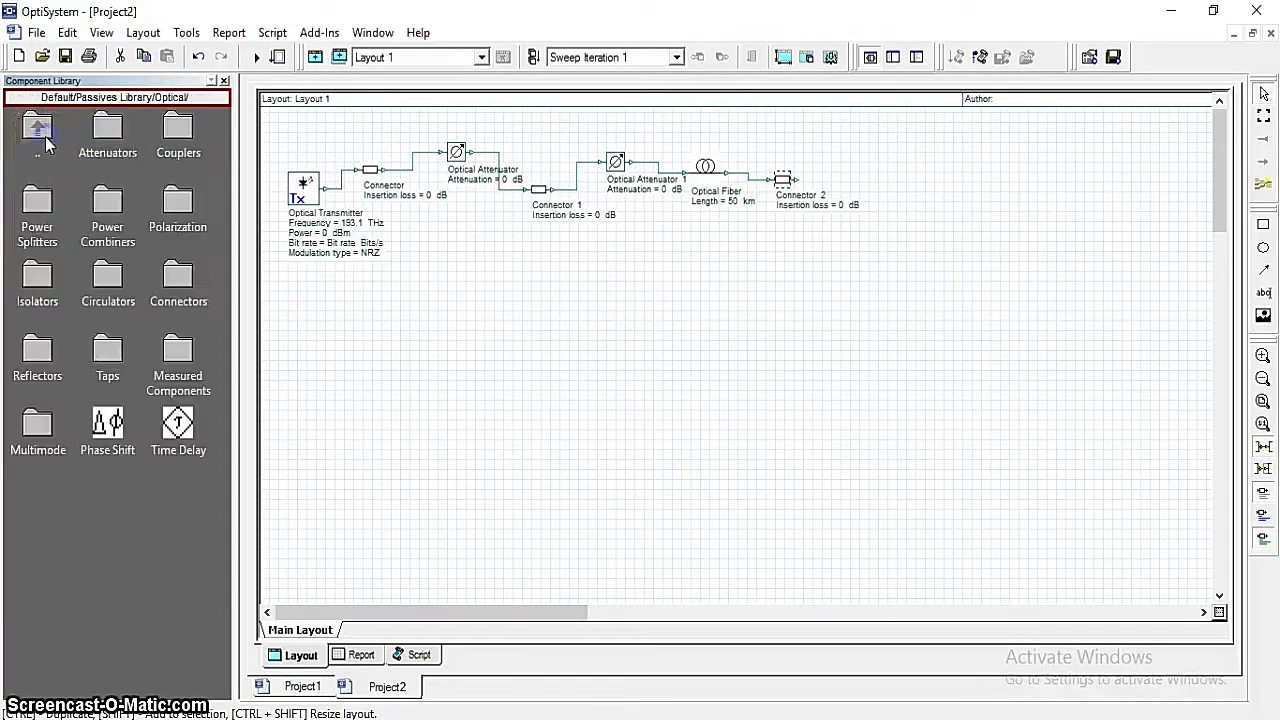
{"action": "double_click", "coordinate": [107, 135]}
{"action": "left_click_drag", "start_coordinate": [107, 130], "coordinate": [860, 164]}
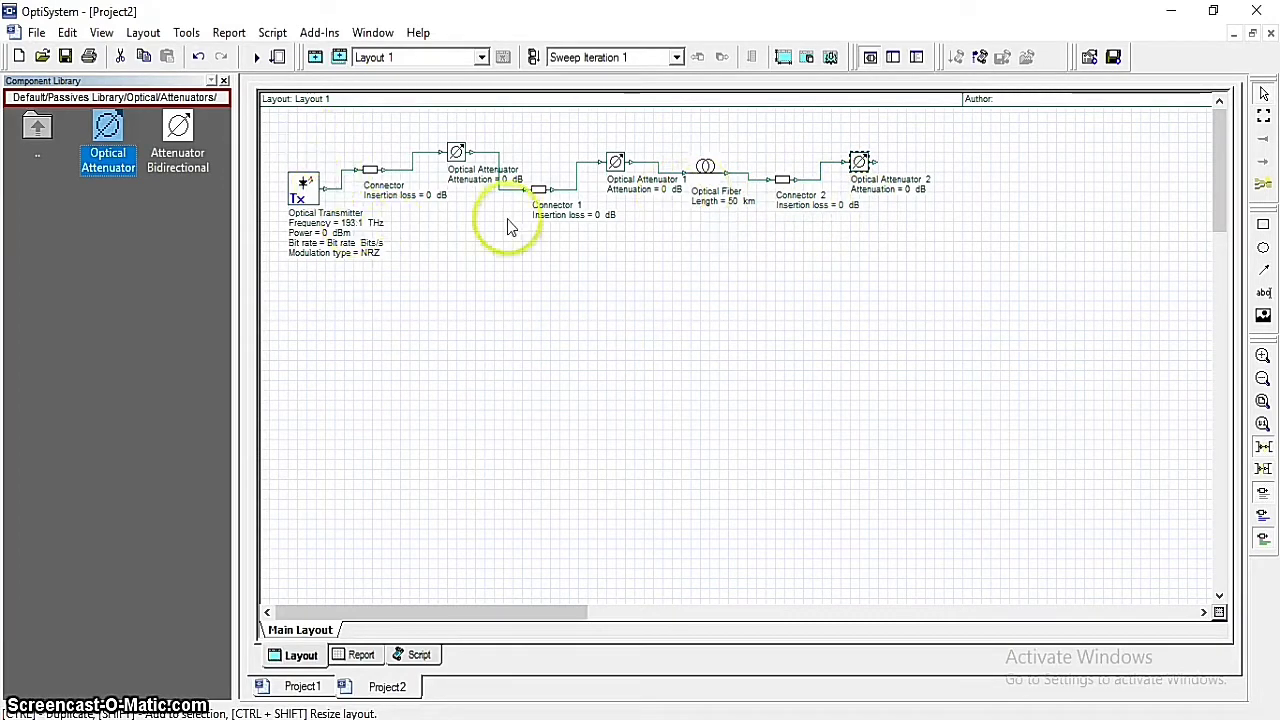
Add a Power Splitter 1x4 from the Passives Library after the third attenuator, linked to that attenuator's output.
{"action": "double_click", "coordinate": [42, 130]}
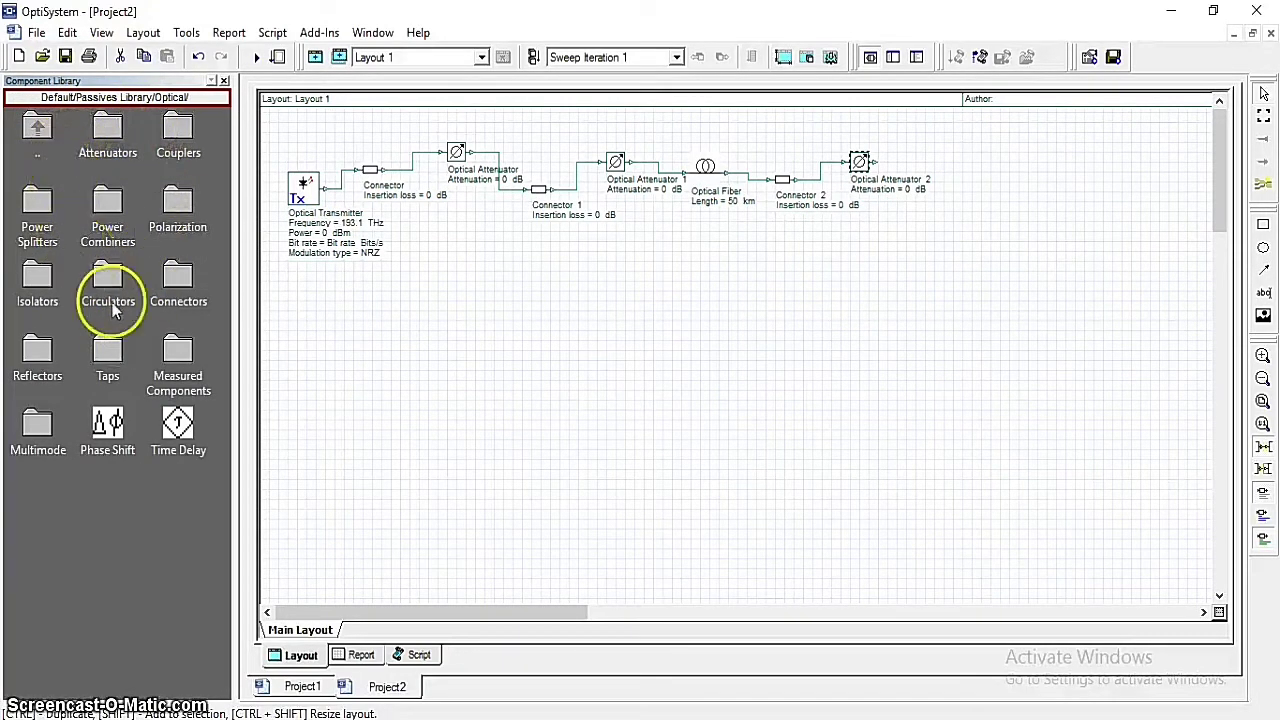
{"action": "double_click", "coordinate": [60, 142]}
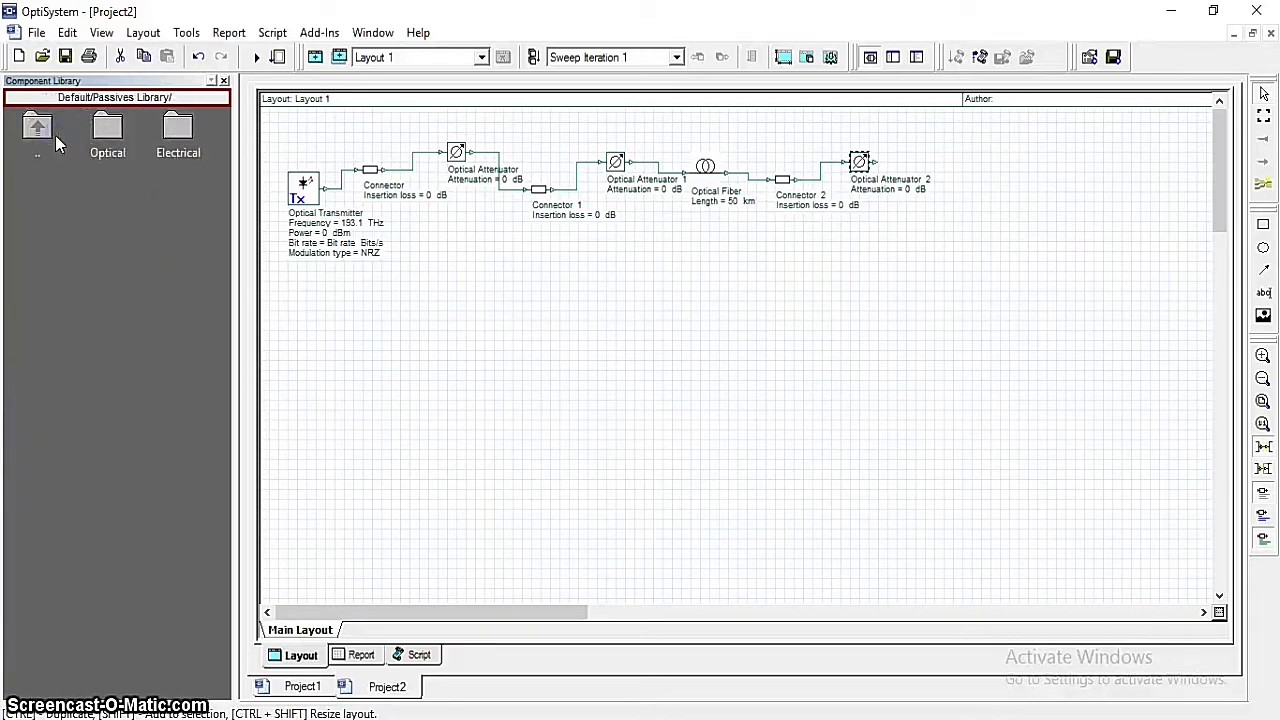
{"action": "double_click", "coordinate": [54, 130]}
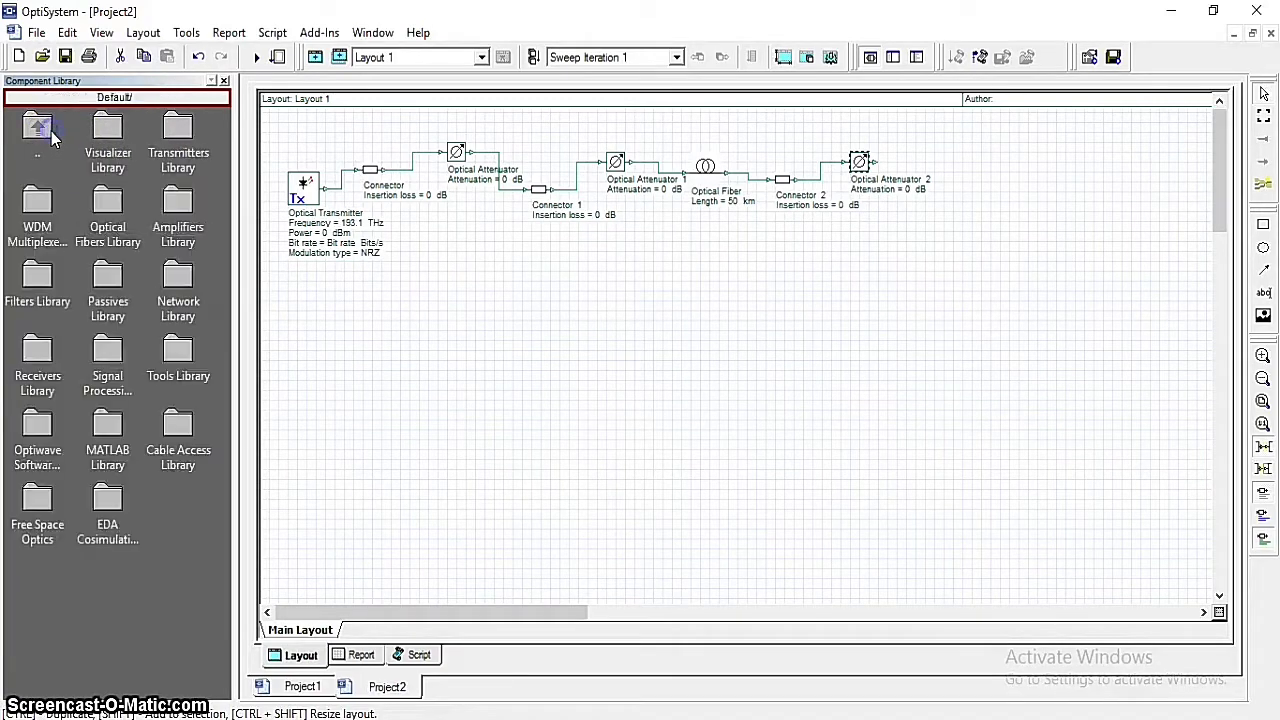
{"action": "double_click", "coordinate": [110, 290]}
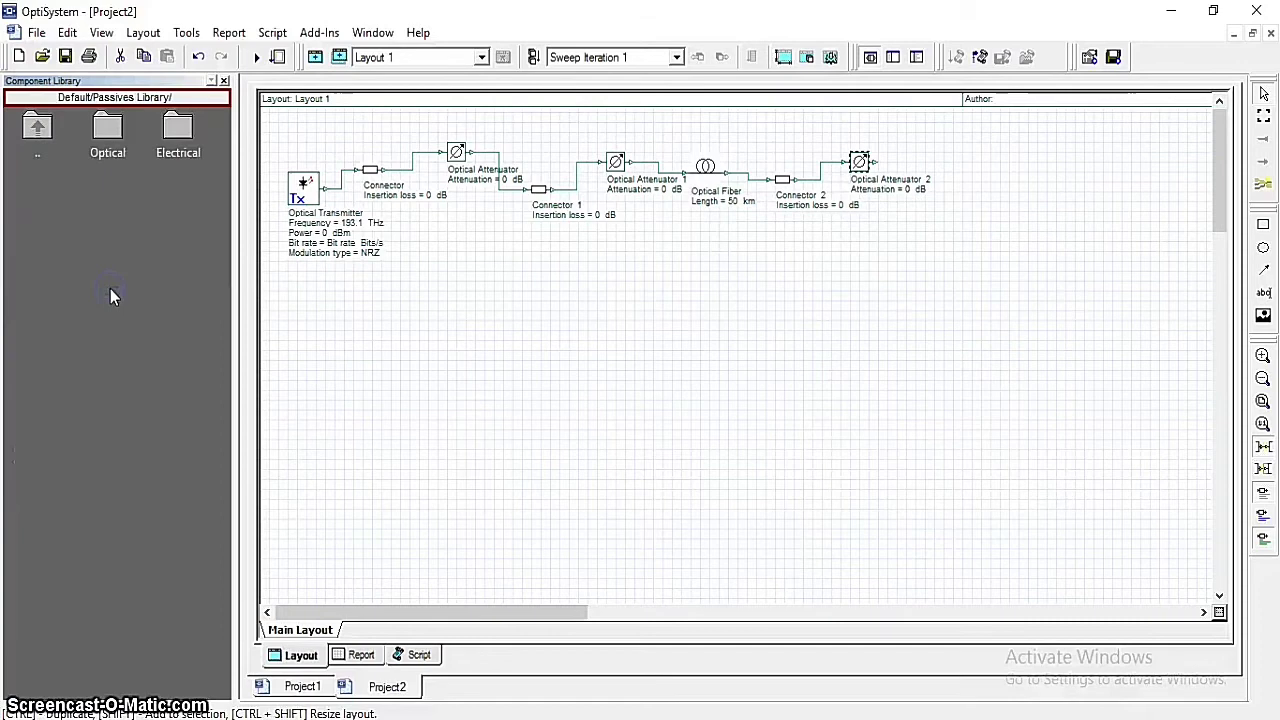
{"action": "double_click", "coordinate": [124, 143]}
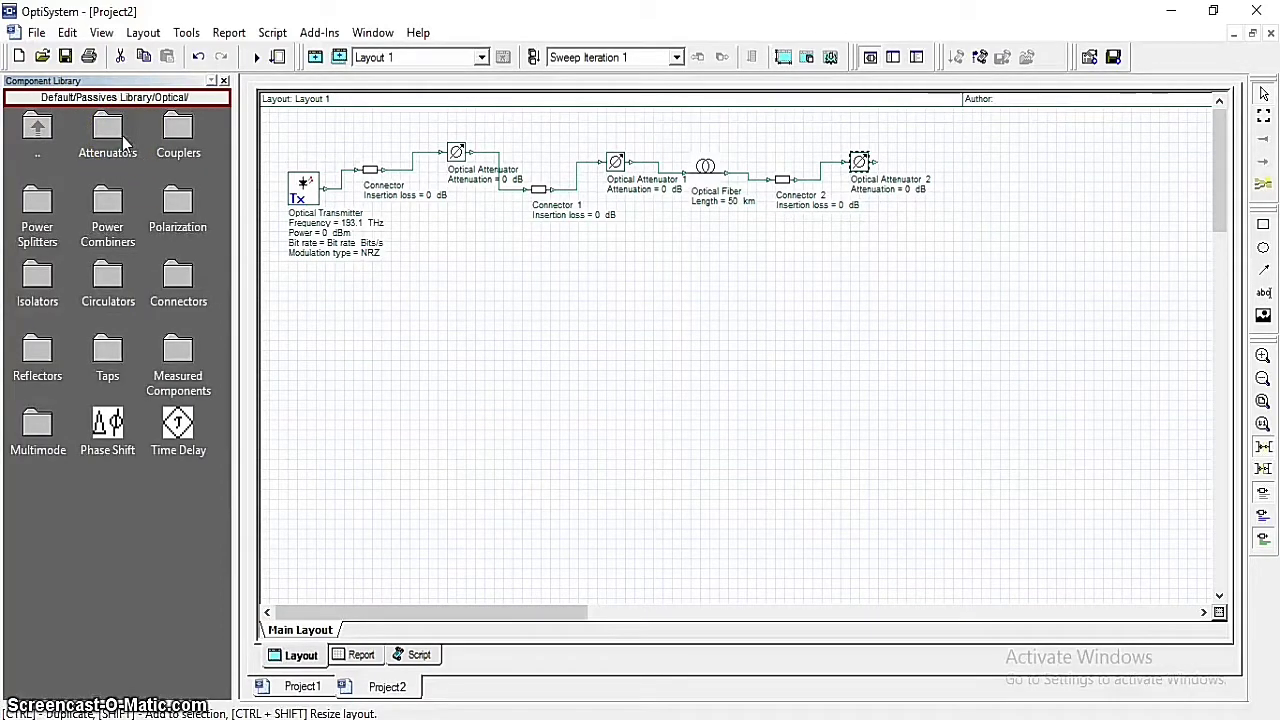
{"action": "double_click", "coordinate": [40, 215]}
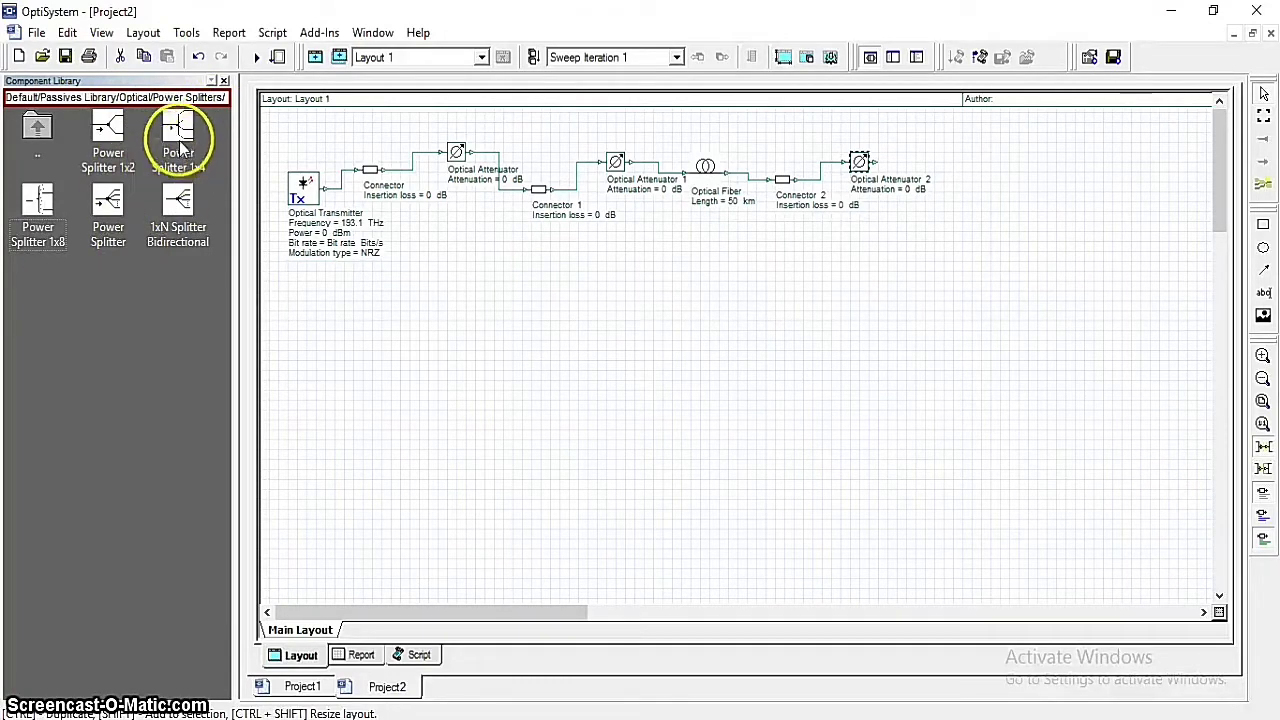
{"action": "left_click_drag", "start_coordinate": [180, 140], "coordinate": [970, 170]}
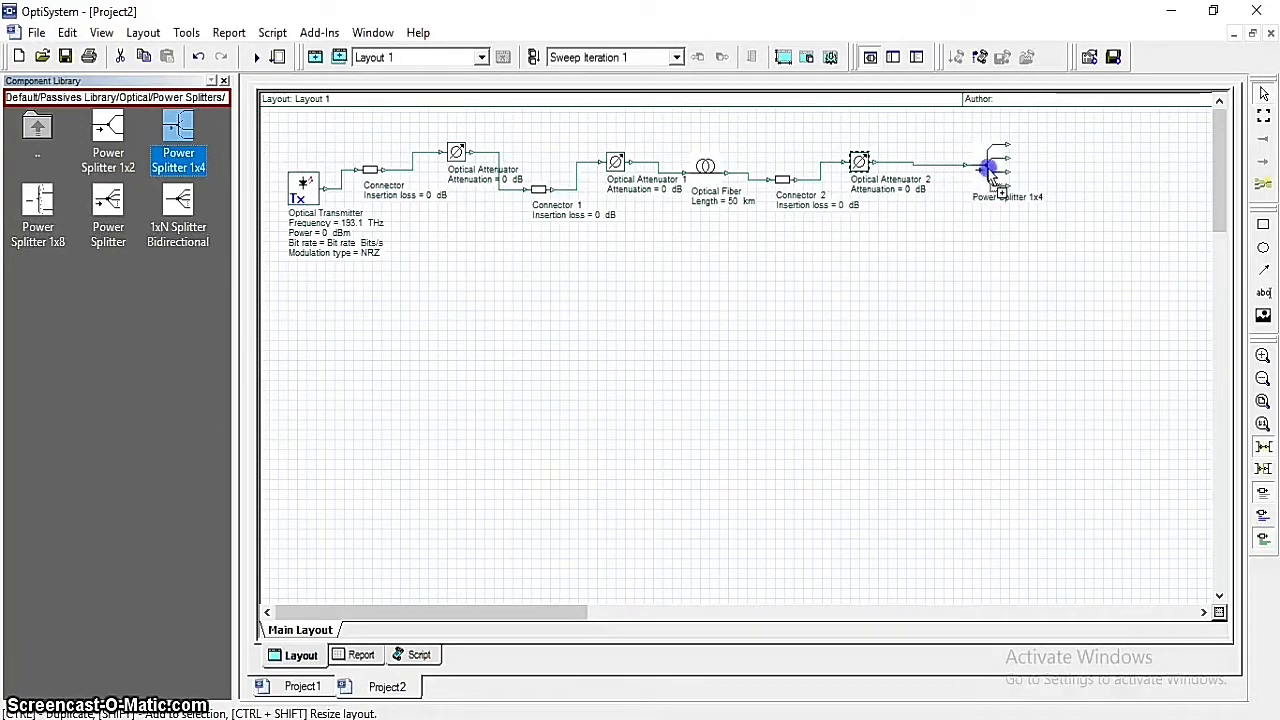
{"action": "left_click", "coordinate": [1043, 150]}
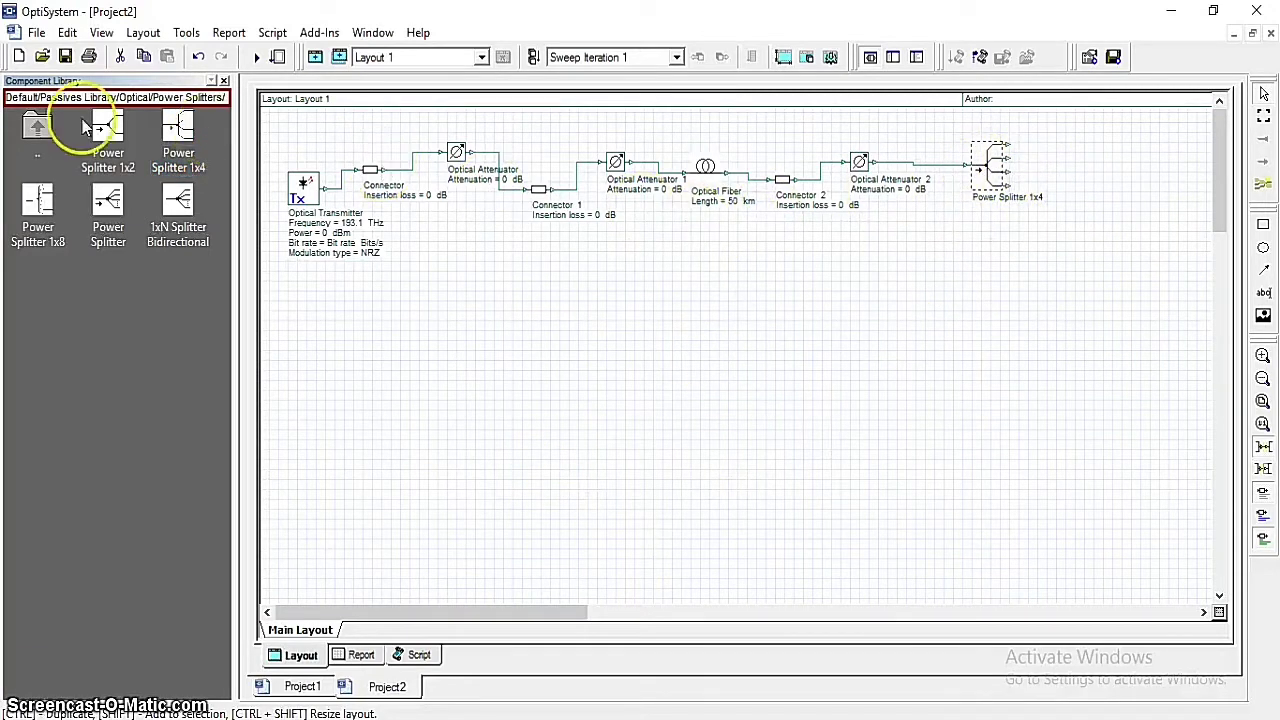
Place a fourth optical Connector in a new row below the transmitter and wire the 1x4 splitter's lowest output to its input.
{"action": "double_click", "coordinate": [38, 128]}
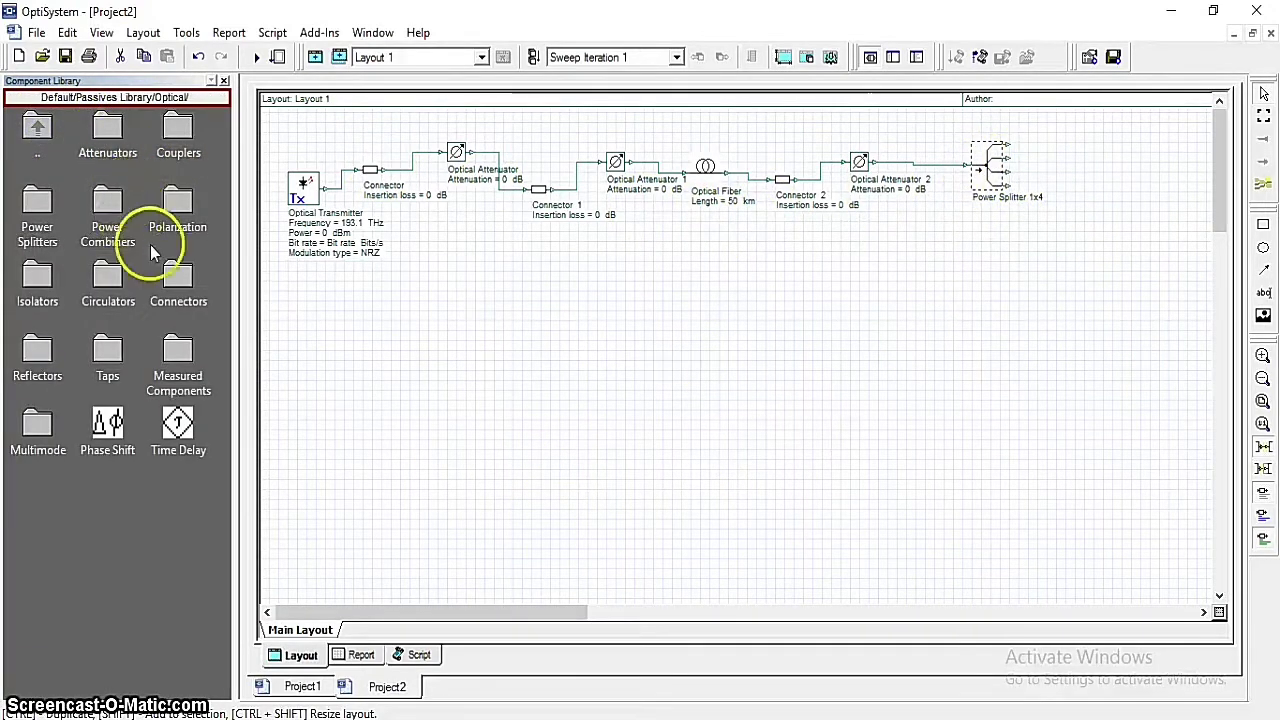
{"action": "double_click", "coordinate": [179, 282]}
{"action": "left_click", "coordinate": [112, 126]}
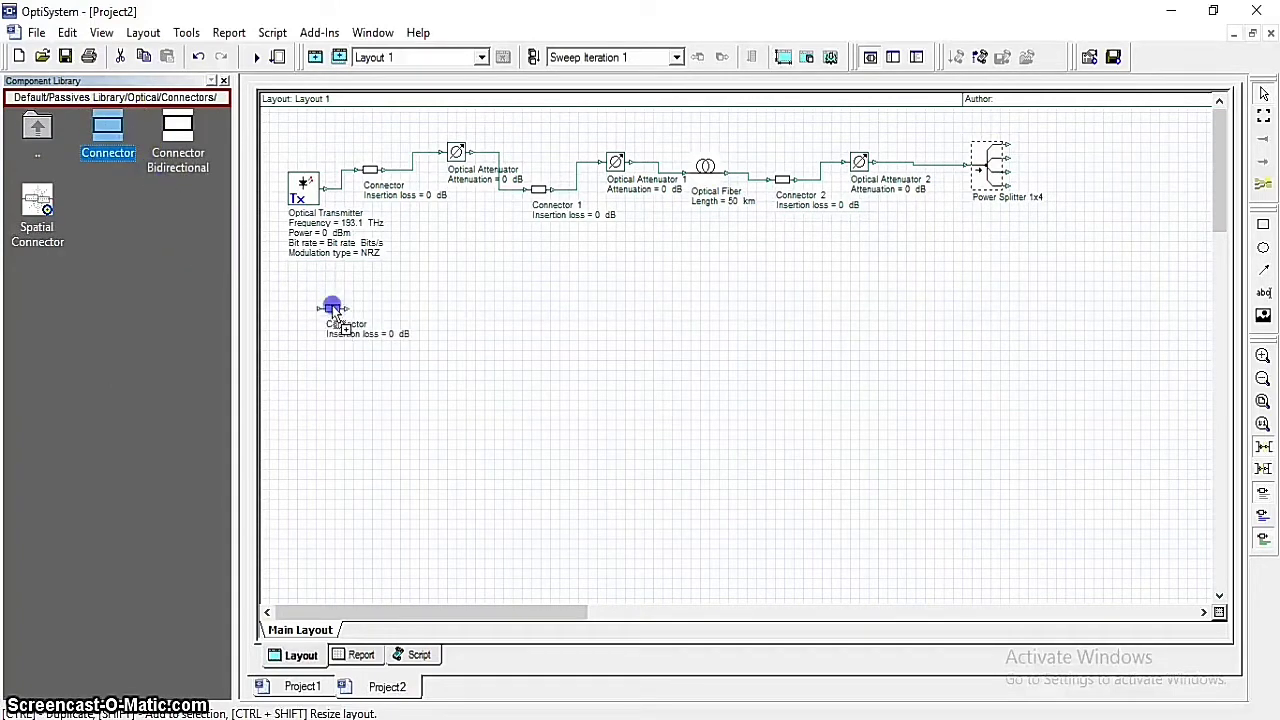
{"action": "left_click_drag", "start_coordinate": [333, 311], "coordinate": [334, 311]}
{"action": "left_click", "coordinate": [320, 308]}
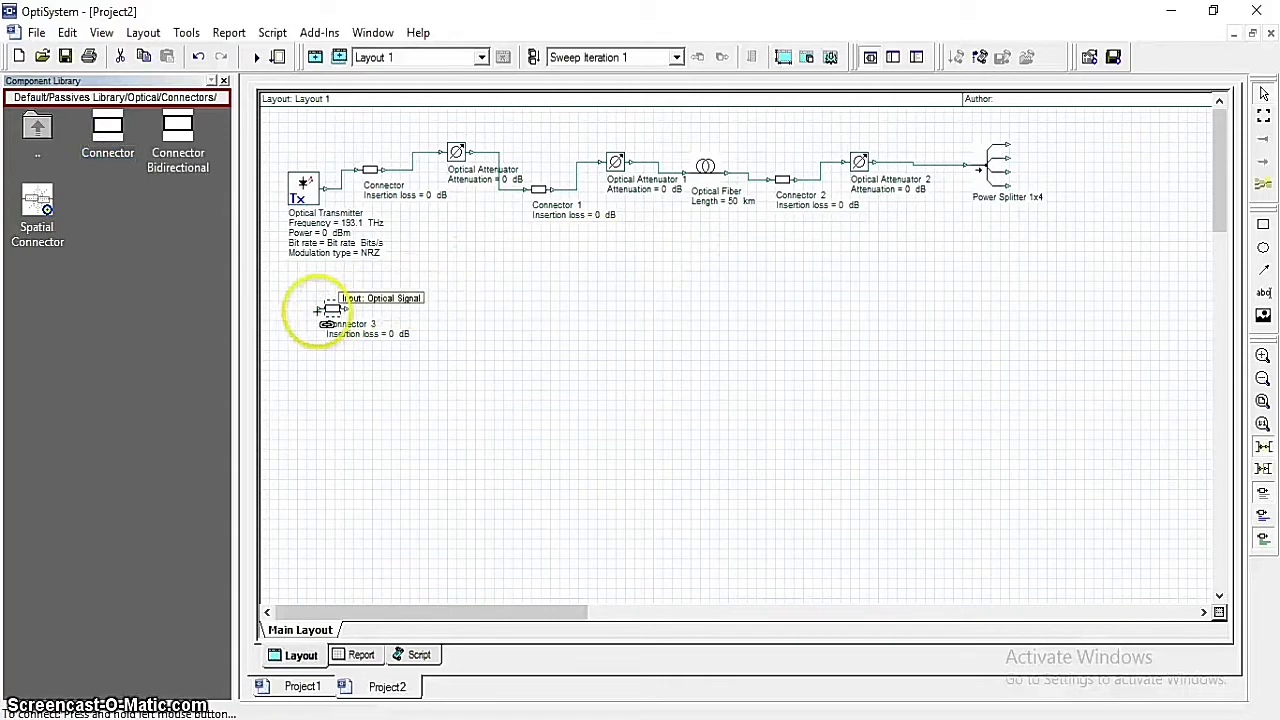
{"action": "mouse_move", "coordinate": [344, 306]}
{"action": "left_mouse_down"}
{"action": "mouse_move", "coordinate": [361, 284]}
{"action": "mouse_move", "coordinate": [837, 246]}
{"action": "mouse_move", "coordinate": [1012, 190]}
{"action": "mouse_move", "coordinate": [594, 271]}
{"action": "mouse_move", "coordinate": [323, 289]}
{"action": "mouse_move", "coordinate": [320, 307]}
{"action": "left_mouse_up"}
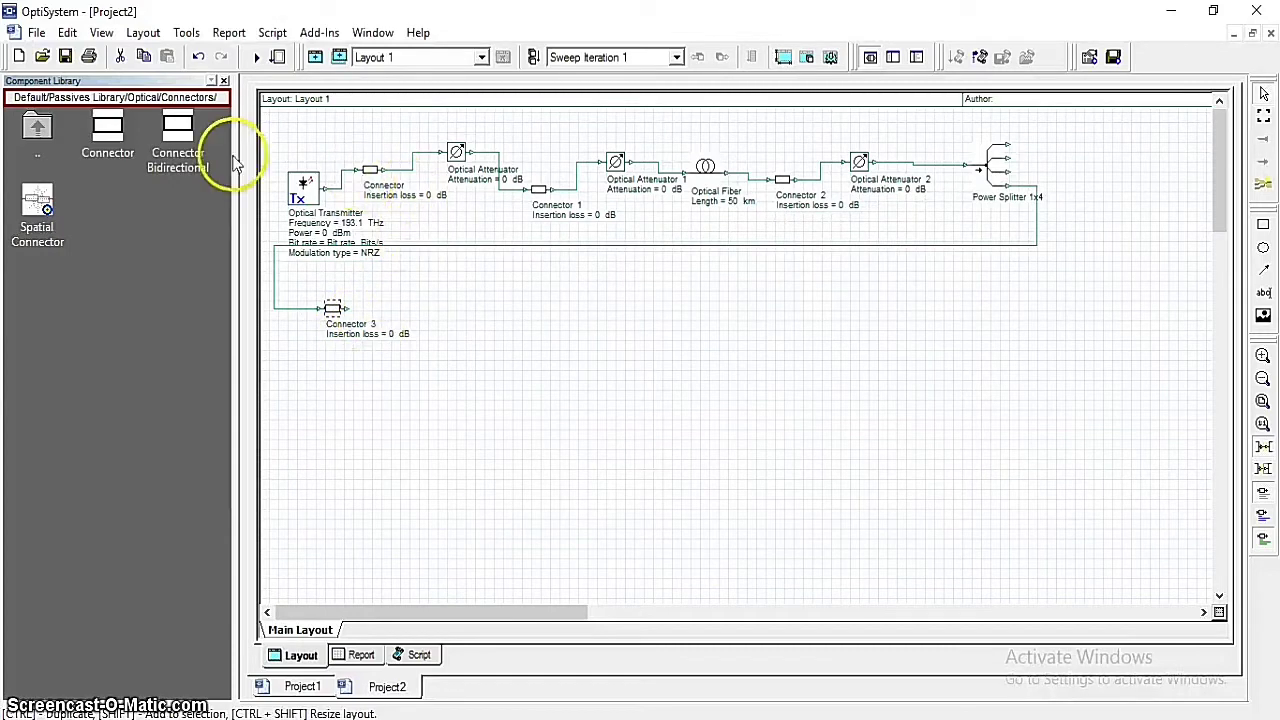
Add a fourth Optical Attenuator after the fourth connector in the second row, linked to that connector's output.
{"action": "double_click", "coordinate": [52, 137]}
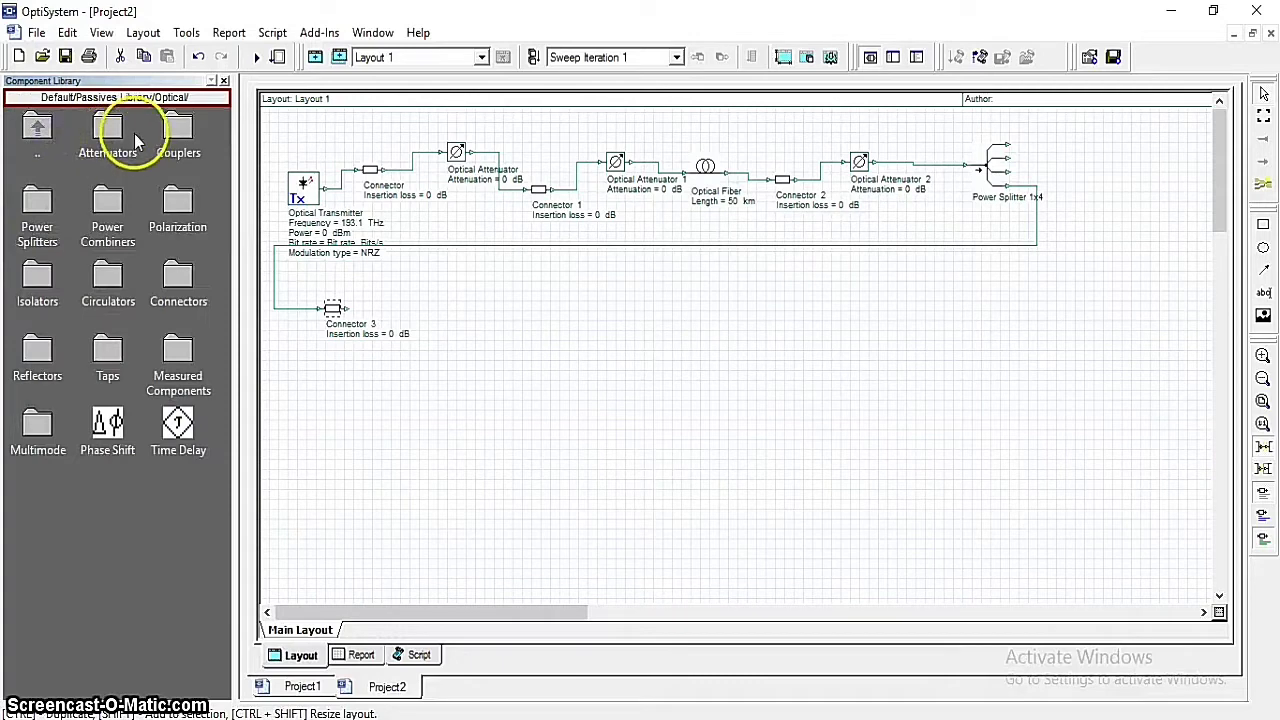
{"action": "double_click", "coordinate": [110, 135]}
{"action": "left_click_drag", "start_coordinate": [110, 127], "coordinate": [414, 291]}
{"action": "left_click", "coordinate": [414, 291]}
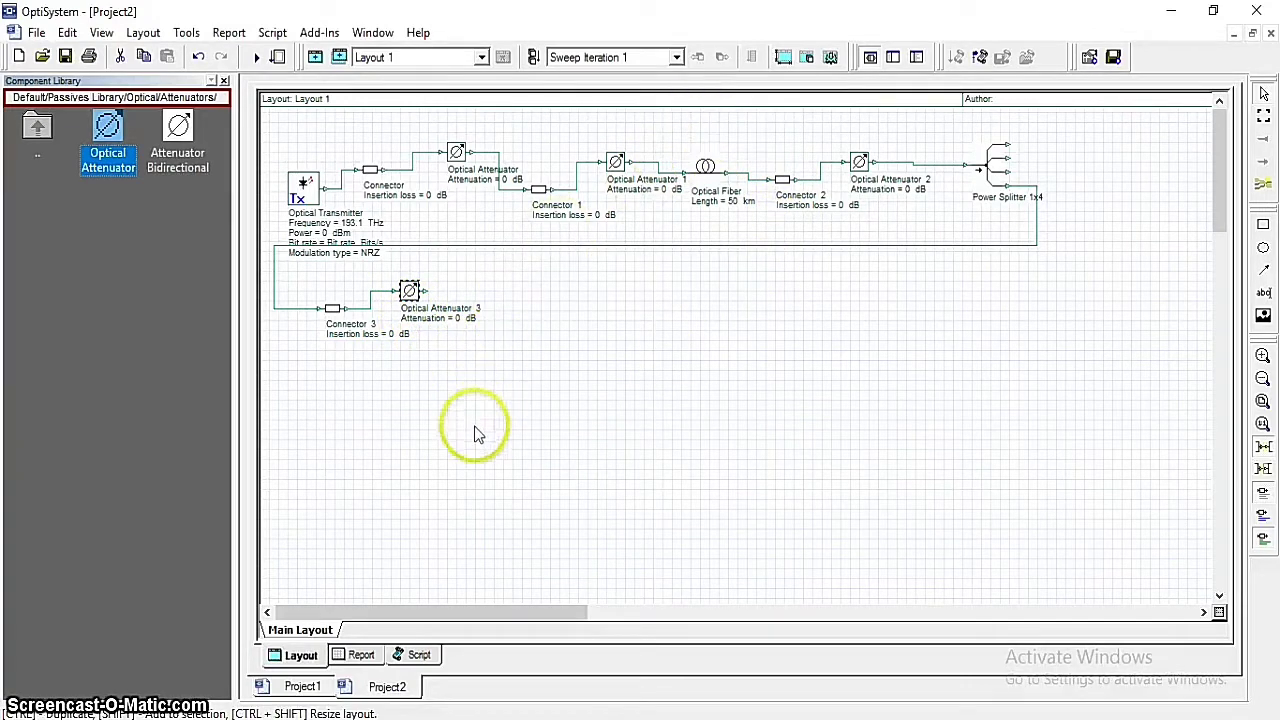
Add a second Optical Fiber from the Optical Fibers Library after the fourth attenuator, linked to that attenuator's output.
{"action": "left_click_drag", "start_coordinate": [676, 118], "coordinate": [1069, 277]}
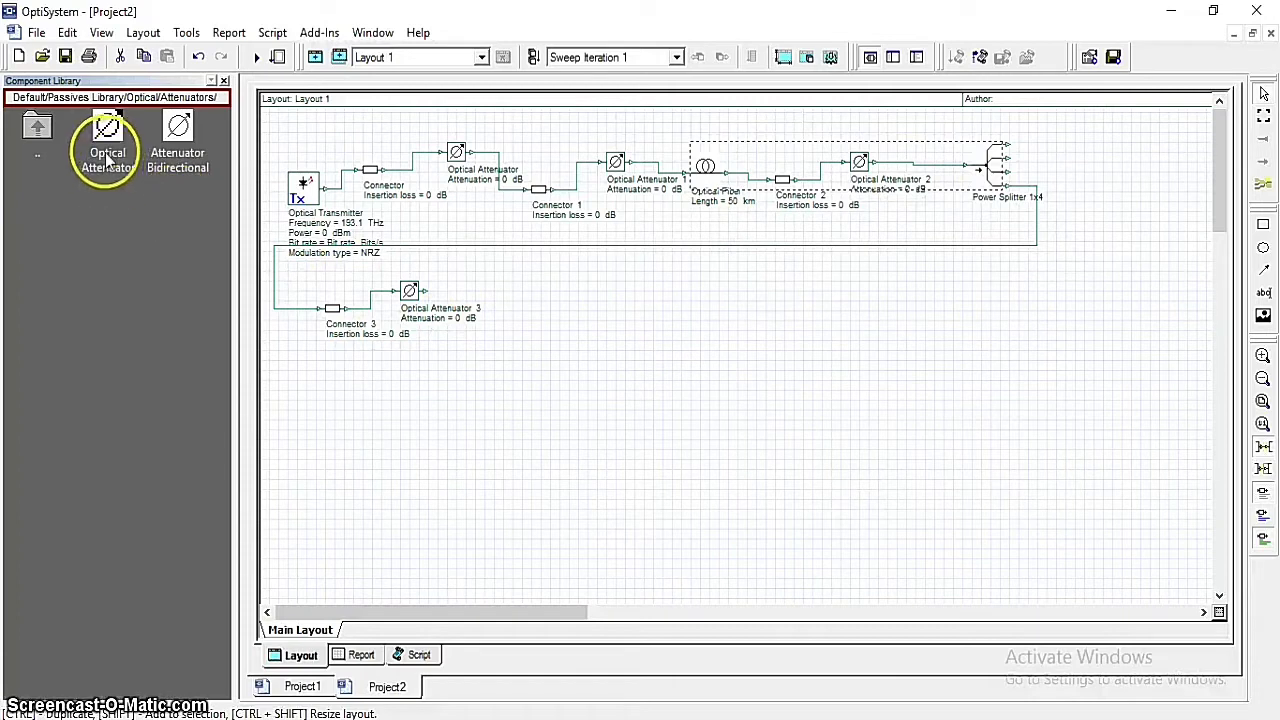
{"action": "double_click", "coordinate": [37, 122]}
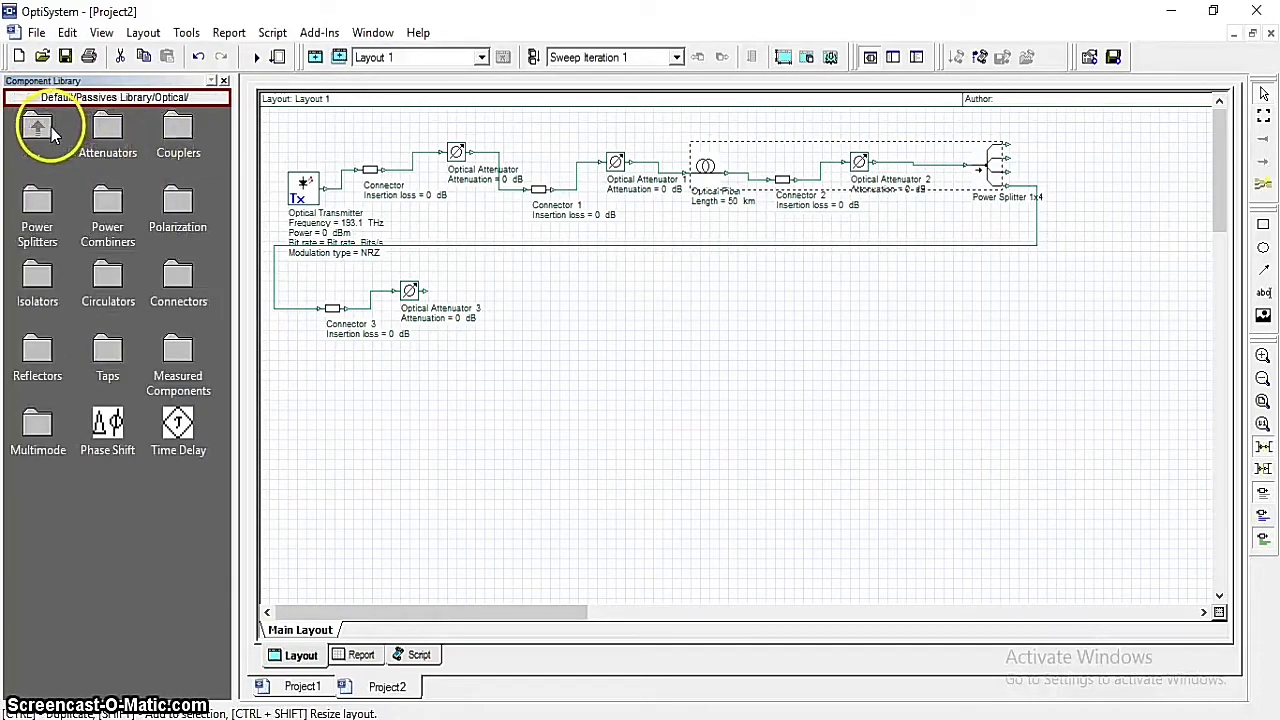
{"action": "double_click", "coordinate": [51, 127]}
{"action": "double_click", "coordinate": [40, 125]}
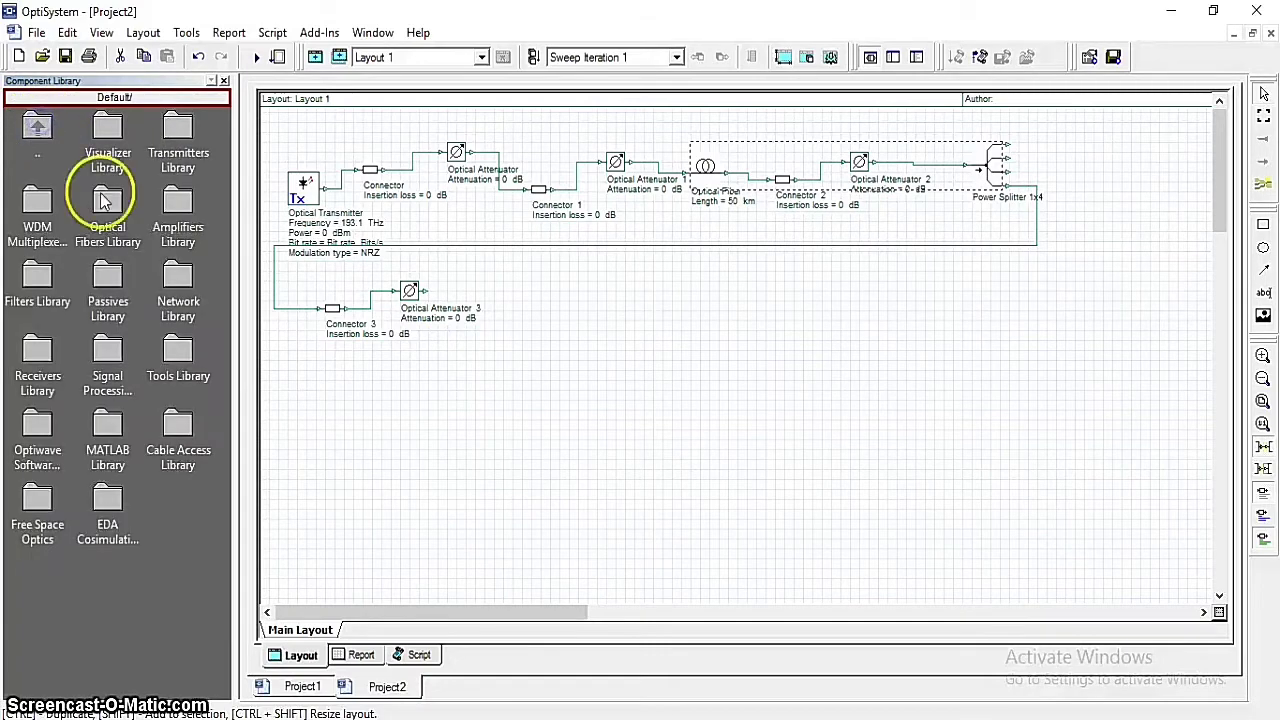
{"action": "double_click", "coordinate": [108, 218]}
{"action": "left_click", "coordinate": [177, 145]}
{"action": "left_click_drag", "start_coordinate": [177, 148], "coordinate": [519, 288]}
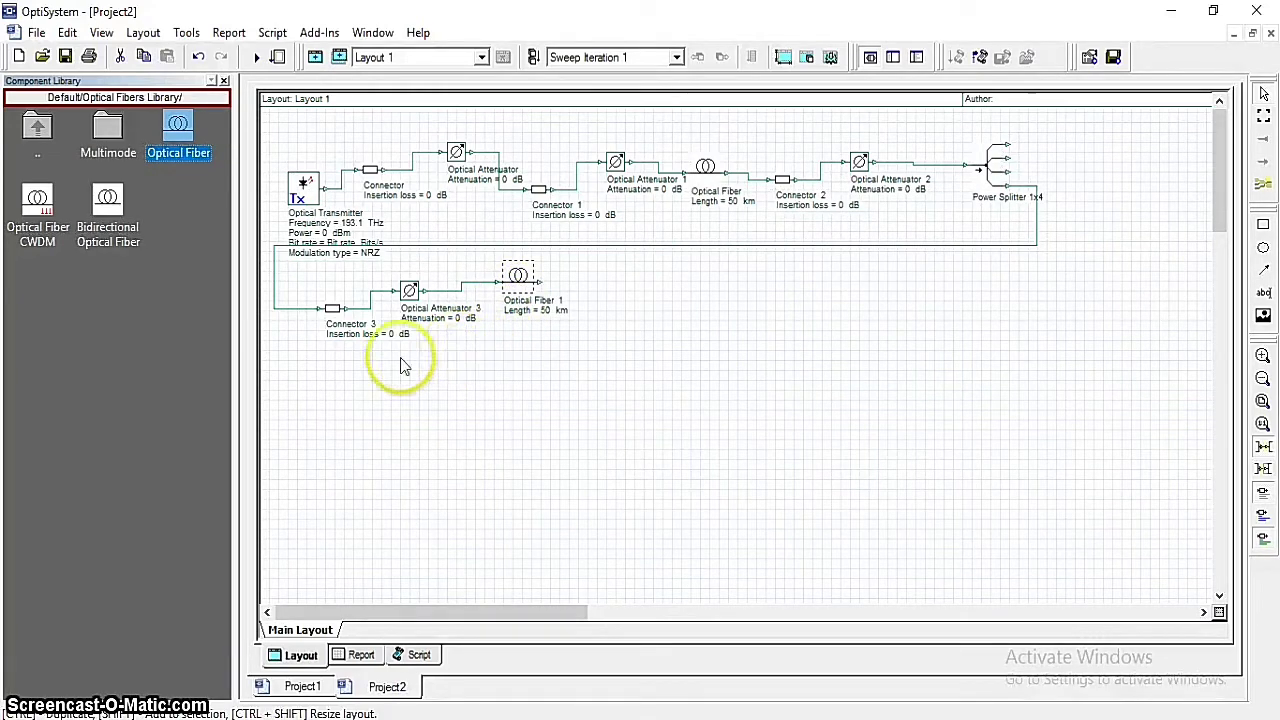
Place a fifth optical Connector from the Passives Library after the second fiber, linked to that fiber's output.
{"action": "double_click", "coordinate": [38, 127]}
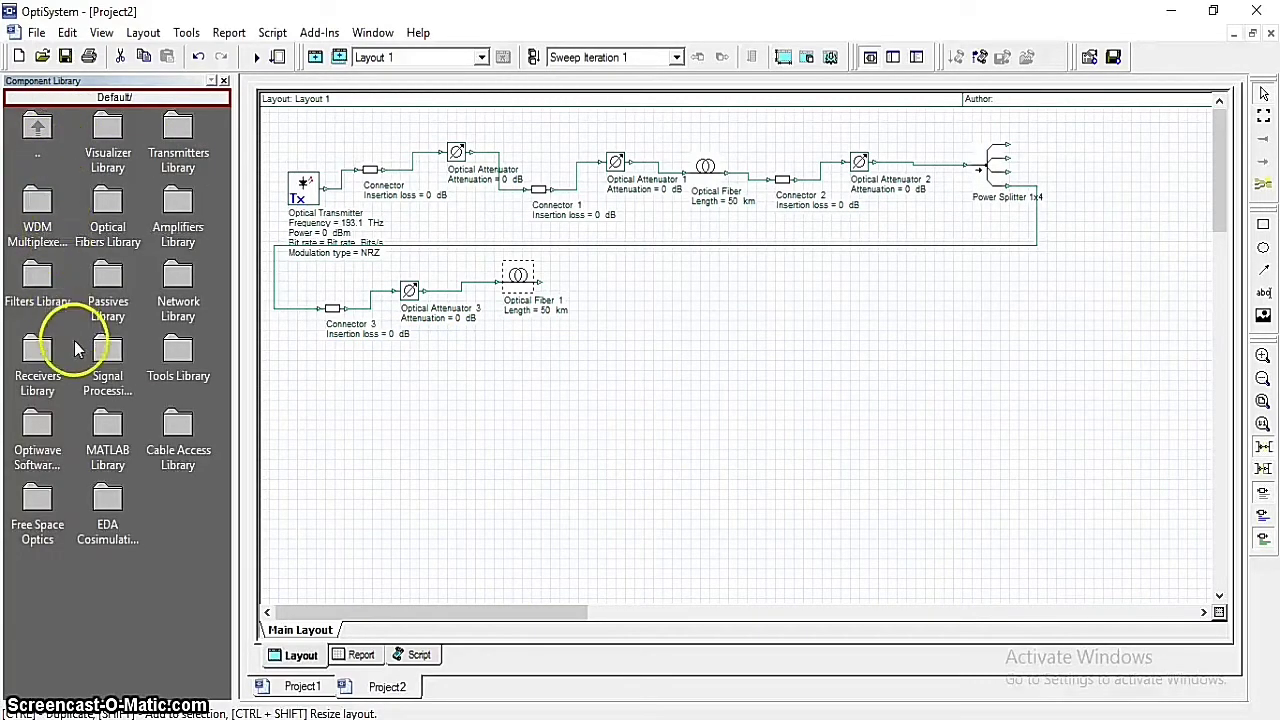
{"action": "double_click", "coordinate": [108, 298]}
{"action": "double_click", "coordinate": [112, 138]}
{"action": "left_click", "coordinate": [168, 285]}
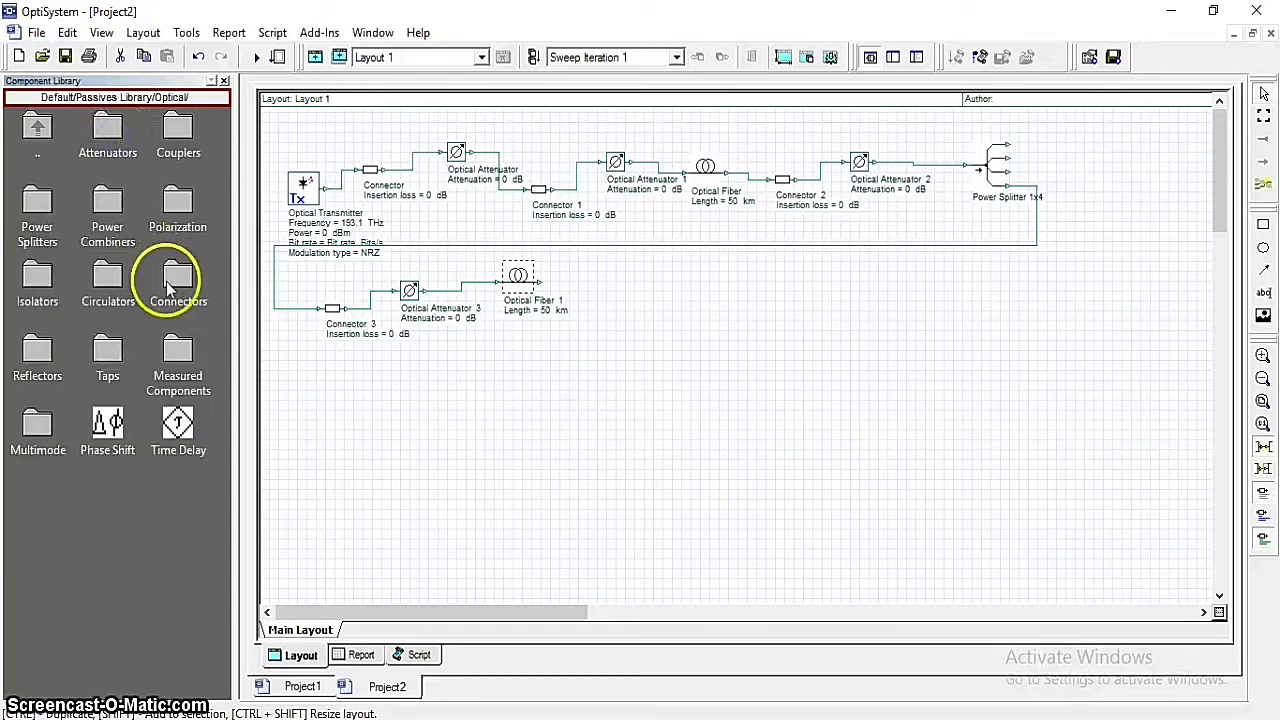
{"action": "double_click", "coordinate": [172, 288]}
{"action": "left_click", "coordinate": [110, 140]}
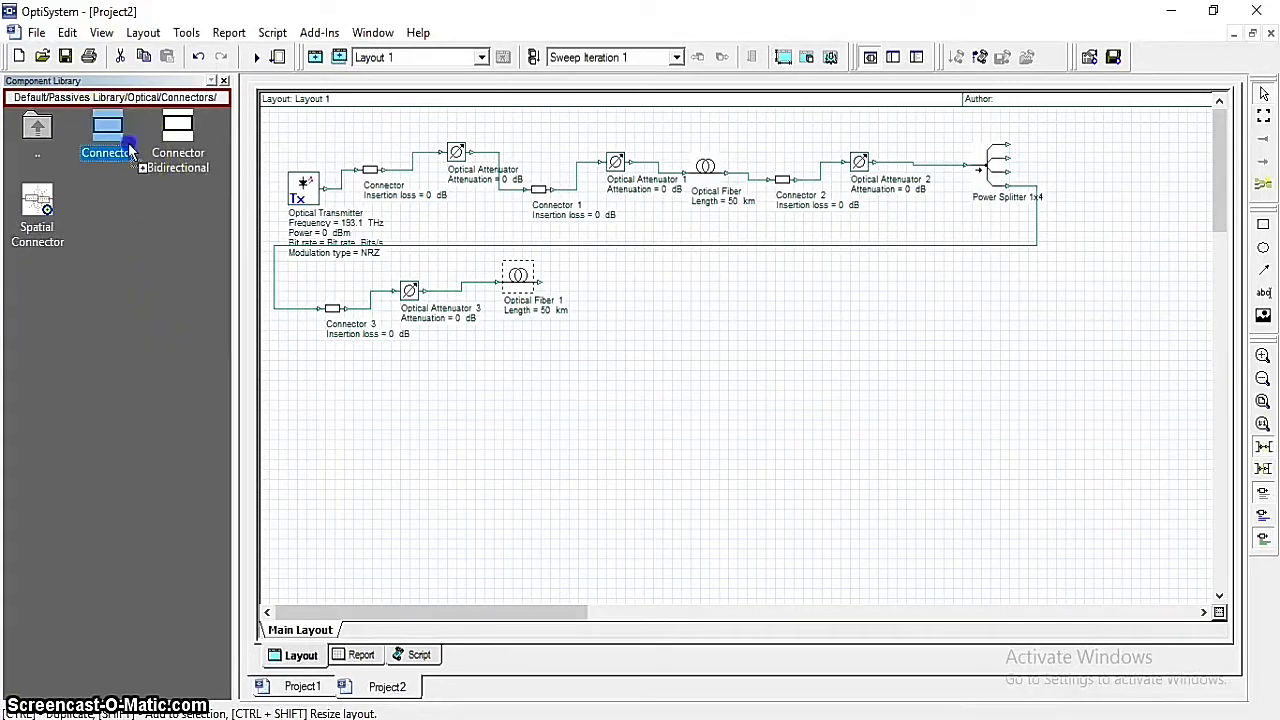
{"action": "left_click_drag", "start_coordinate": [401, 234], "coordinate": [613, 302]}
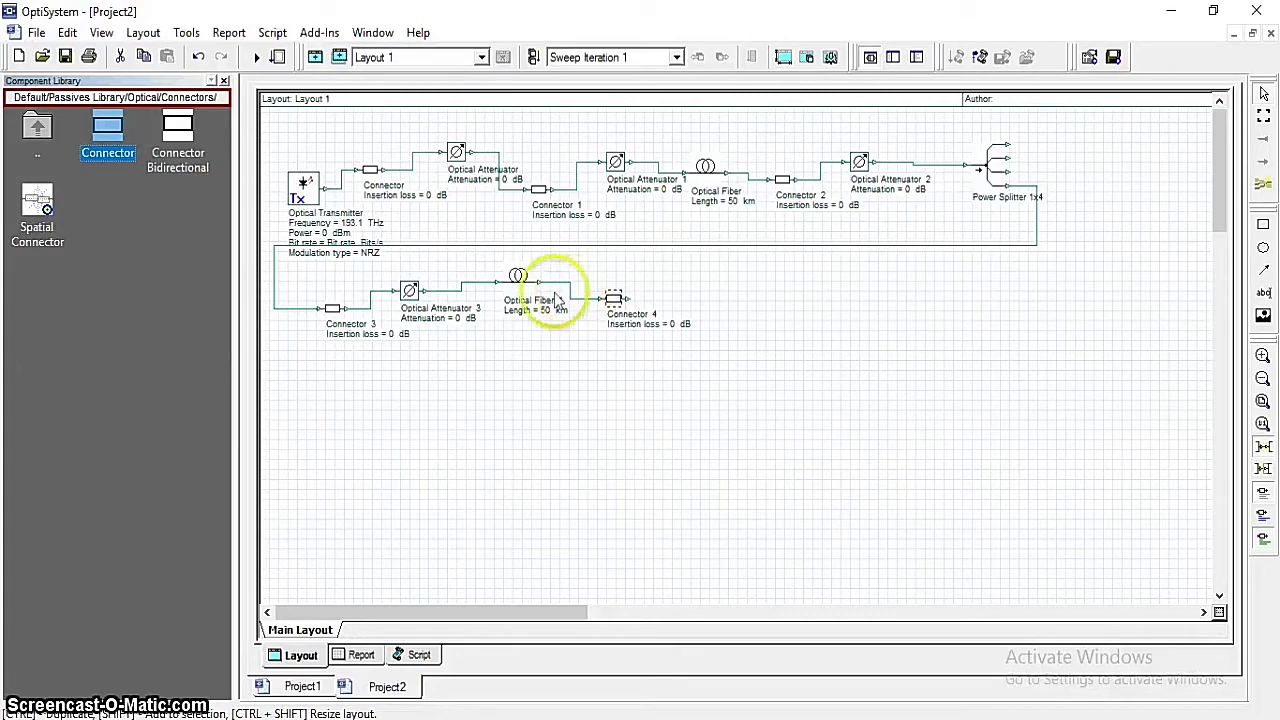
Add a fifth Optical Attenuator after the fifth connector, linked to that connector's output.
{"action": "left_click", "coordinate": [40, 126]}
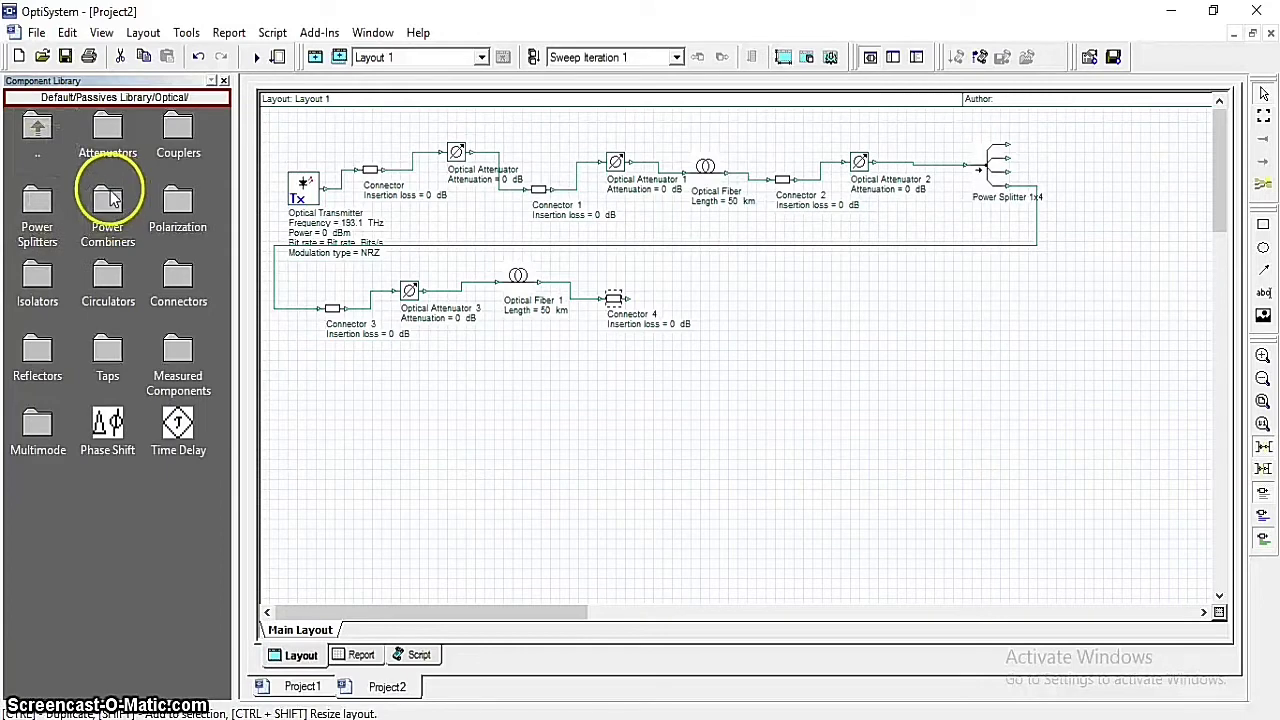
{"action": "double_click", "coordinate": [105, 126]}
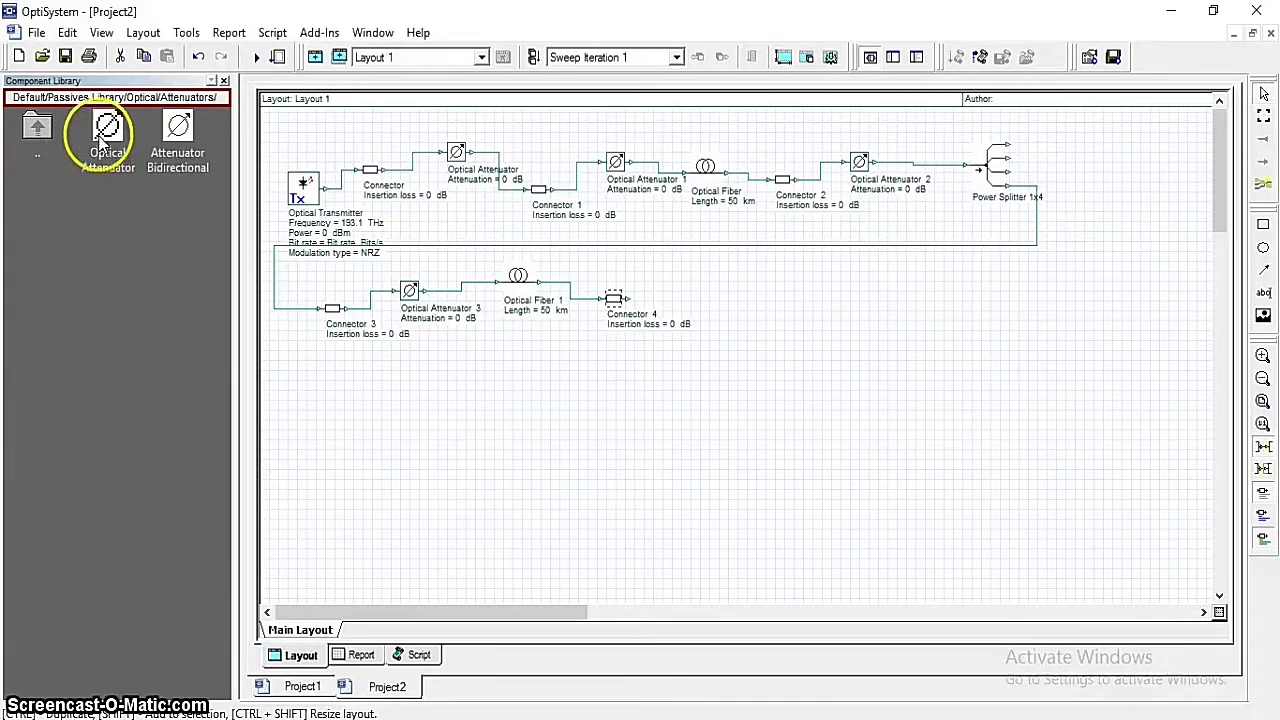
{"action": "left_click_drag", "start_coordinate": [105, 140], "coordinate": [702, 292]}
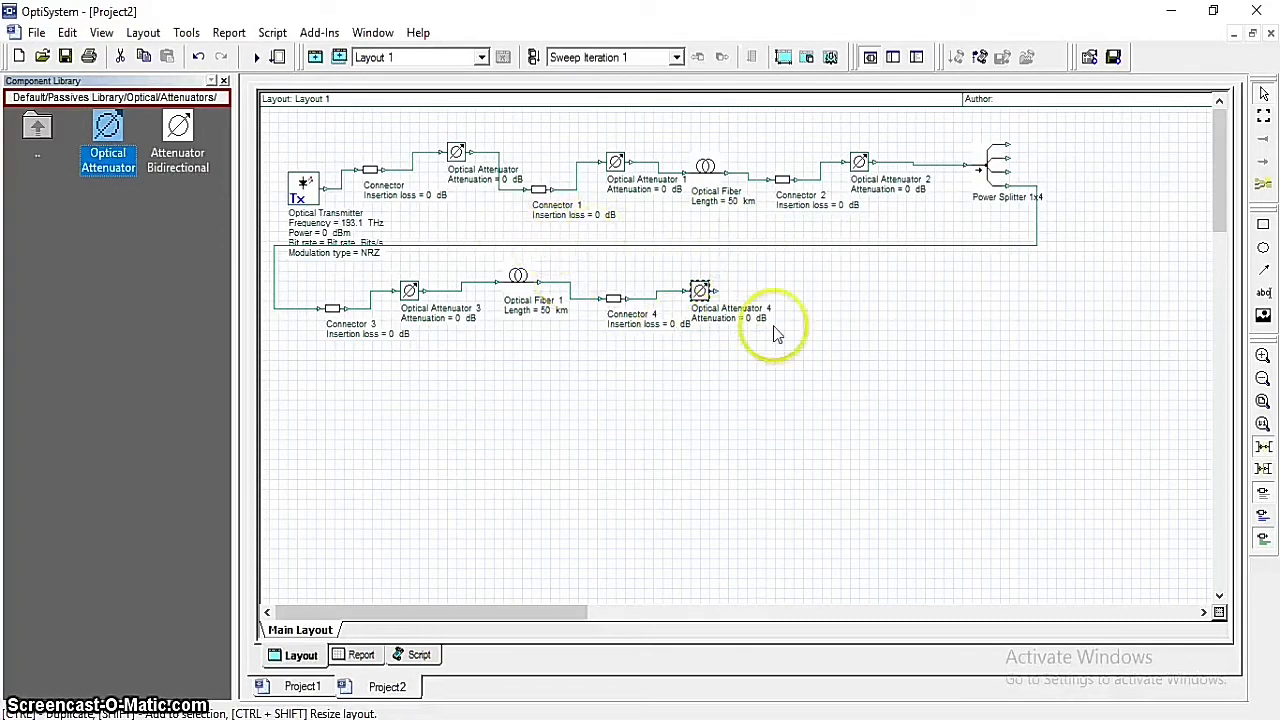
Add a Power Splitter 1x8 after the fifth attenuator, linked to that attenuator's output.
{"action": "double_click", "coordinate": [37, 130]}
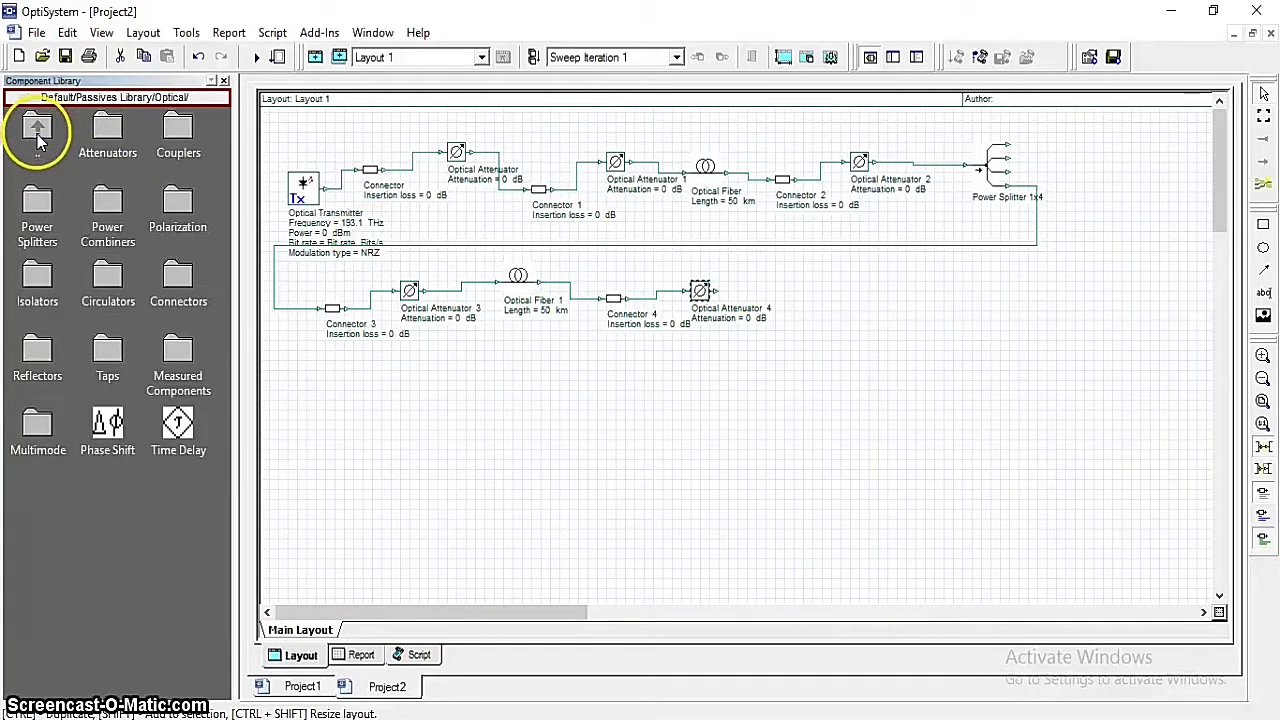
{"action": "double_click", "coordinate": [37, 212]}
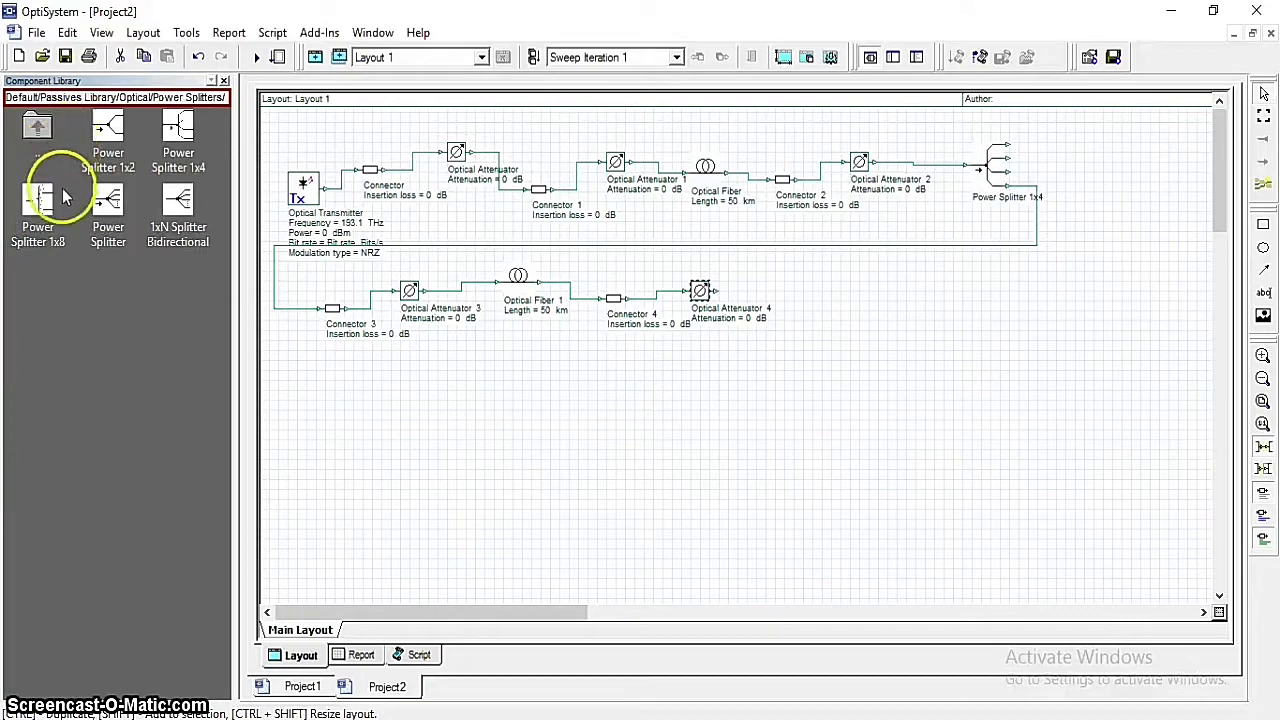
{"action": "left_click_drag", "start_coordinate": [40, 206], "coordinate": [804, 341]}
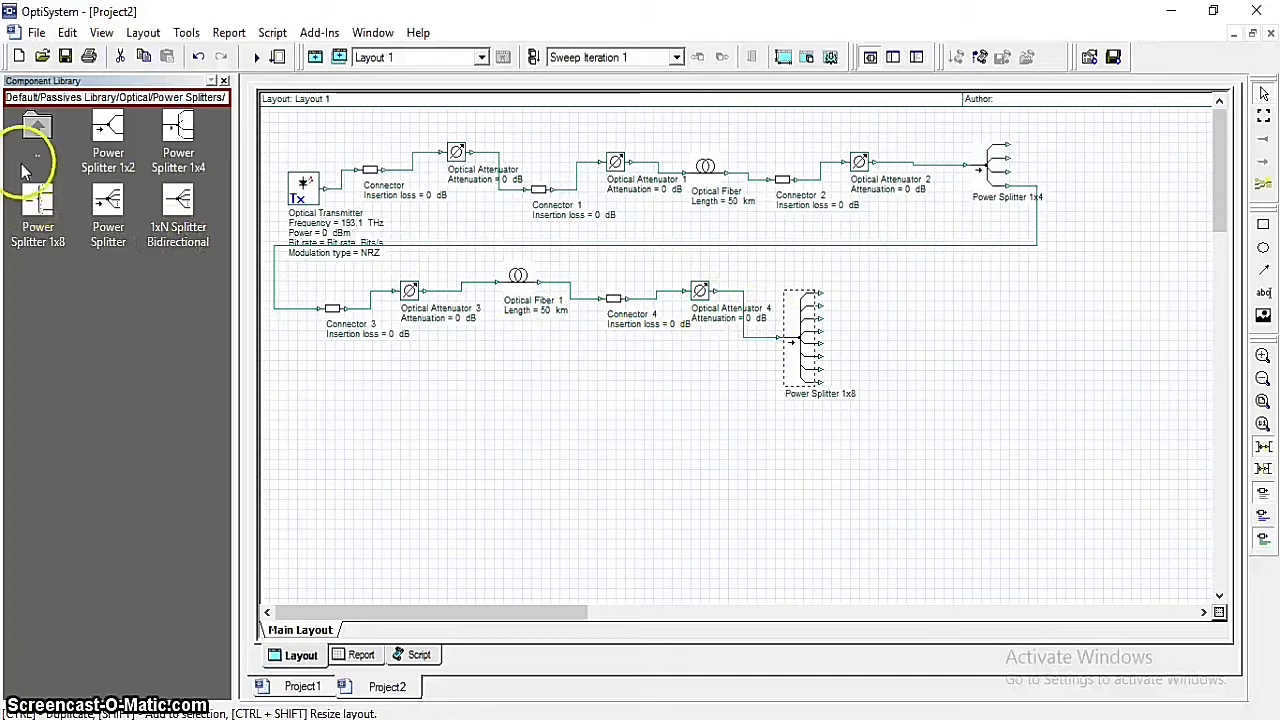
Place a sixth optical Connector after the 1x8 splitter, linked to the splitter's lowest output.
{"action": "double_click", "coordinate": [37, 127]}
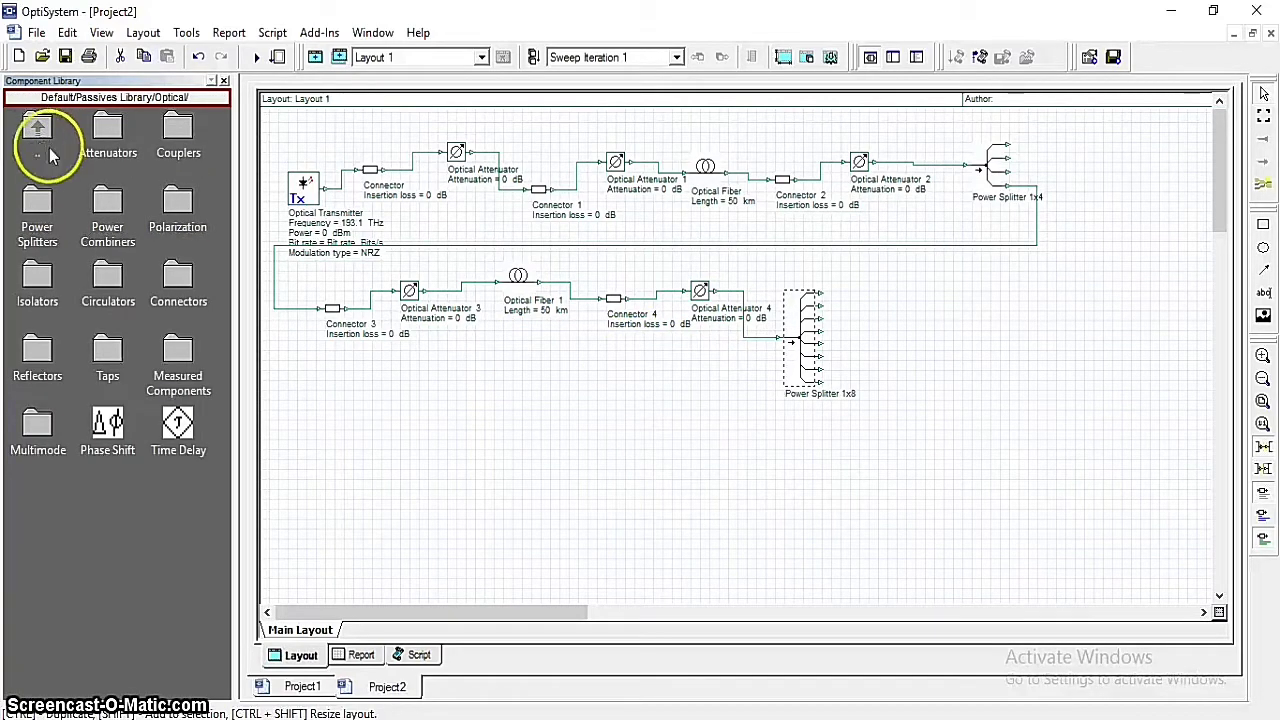
{"action": "double_click", "coordinate": [178, 282]}
{"action": "left_click", "coordinate": [110, 128]}
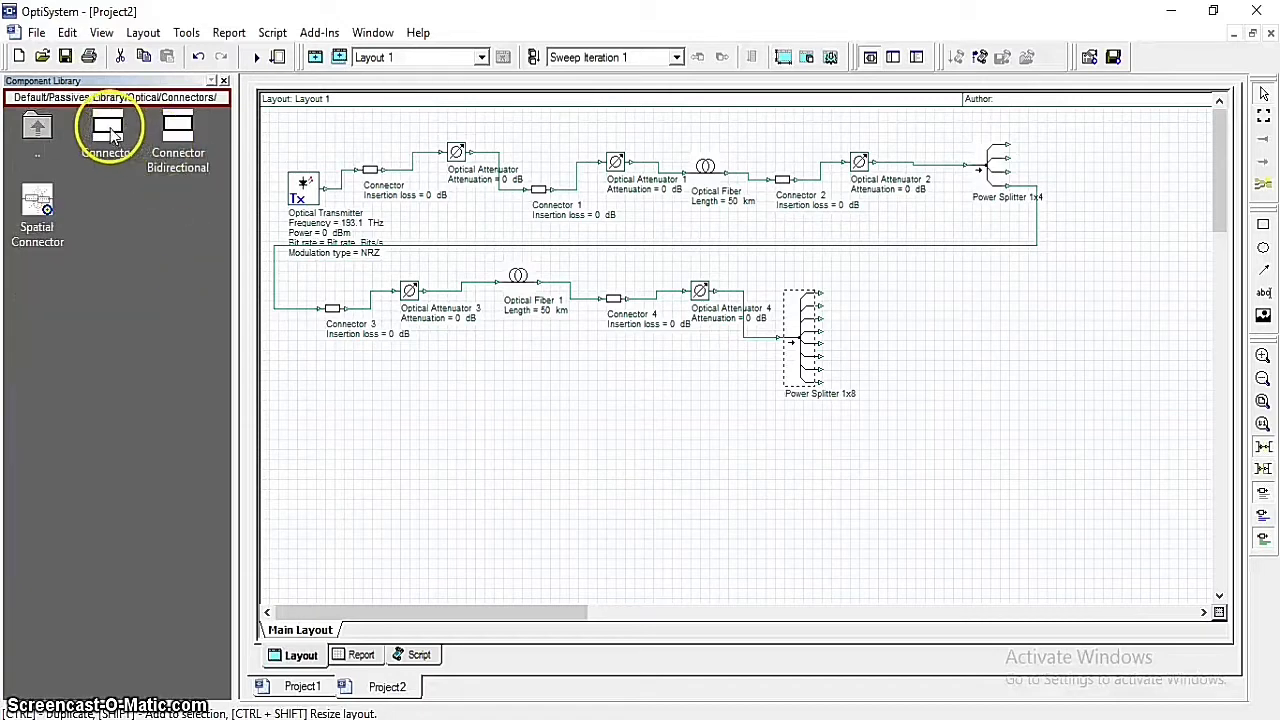
{"action": "left_click_drag", "start_coordinate": [110, 128], "coordinate": [921, 378]}
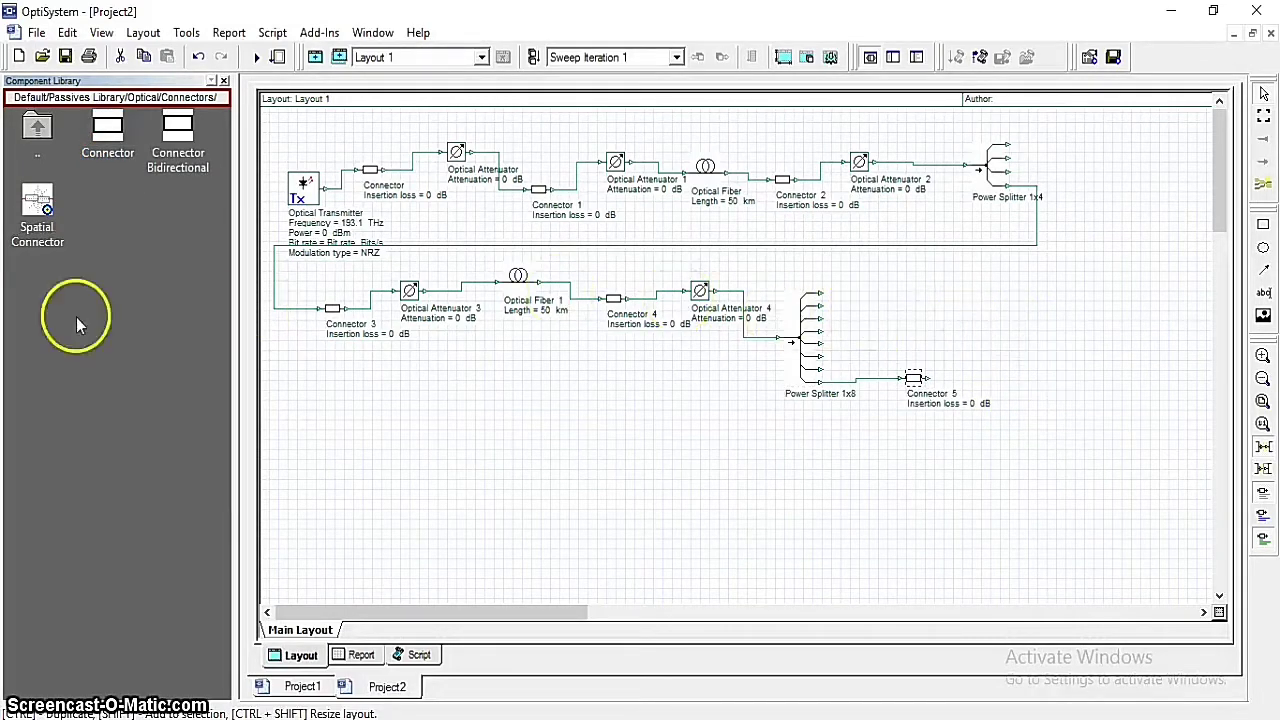
Add a sixth Optical Attenuator after the sixth connector, linked to that connector's output.
{"action": "left_click", "coordinate": [40, 128]}
{"action": "double_click", "coordinate": [47, 132]}
{"action": "double_click", "coordinate": [117, 143]}
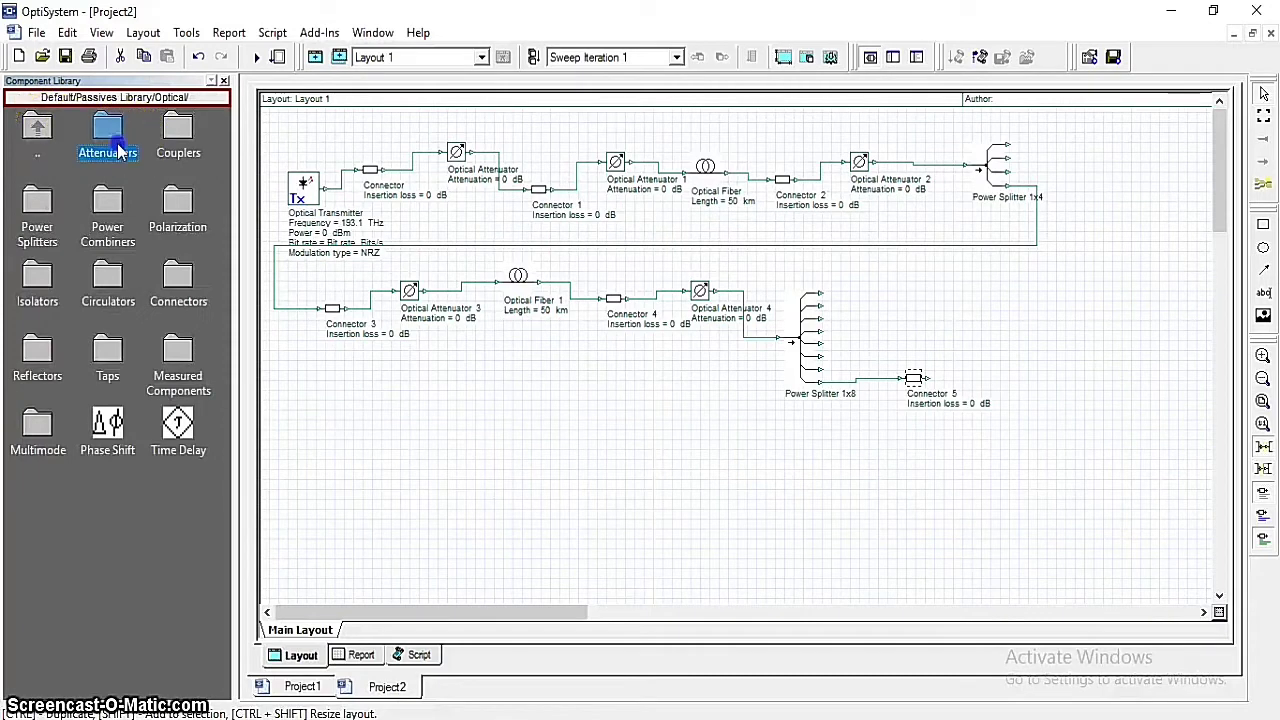
{"action": "left_click_drag", "start_coordinate": [110, 125], "coordinate": [995, 355]}
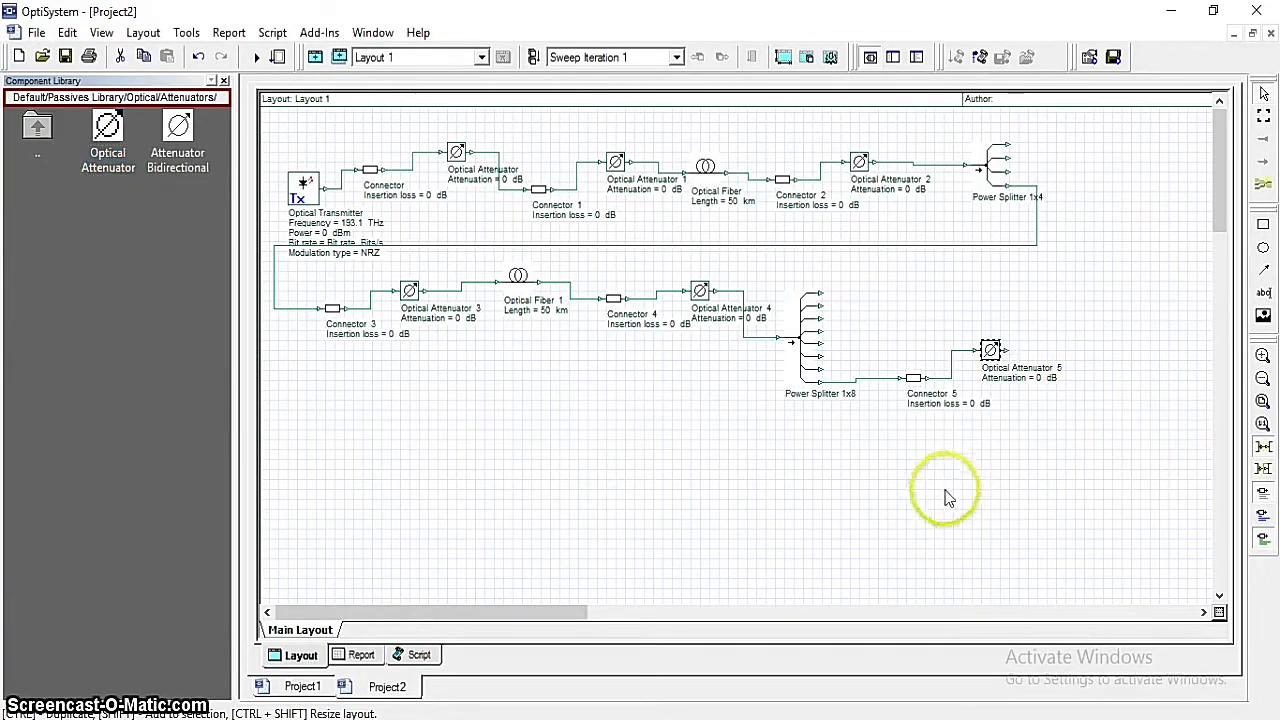
Add a third Optical Fiber in a new row below the existing chain, linked to the sixth attenuator's output.
{"action": "double_click", "coordinate": [38, 132]}
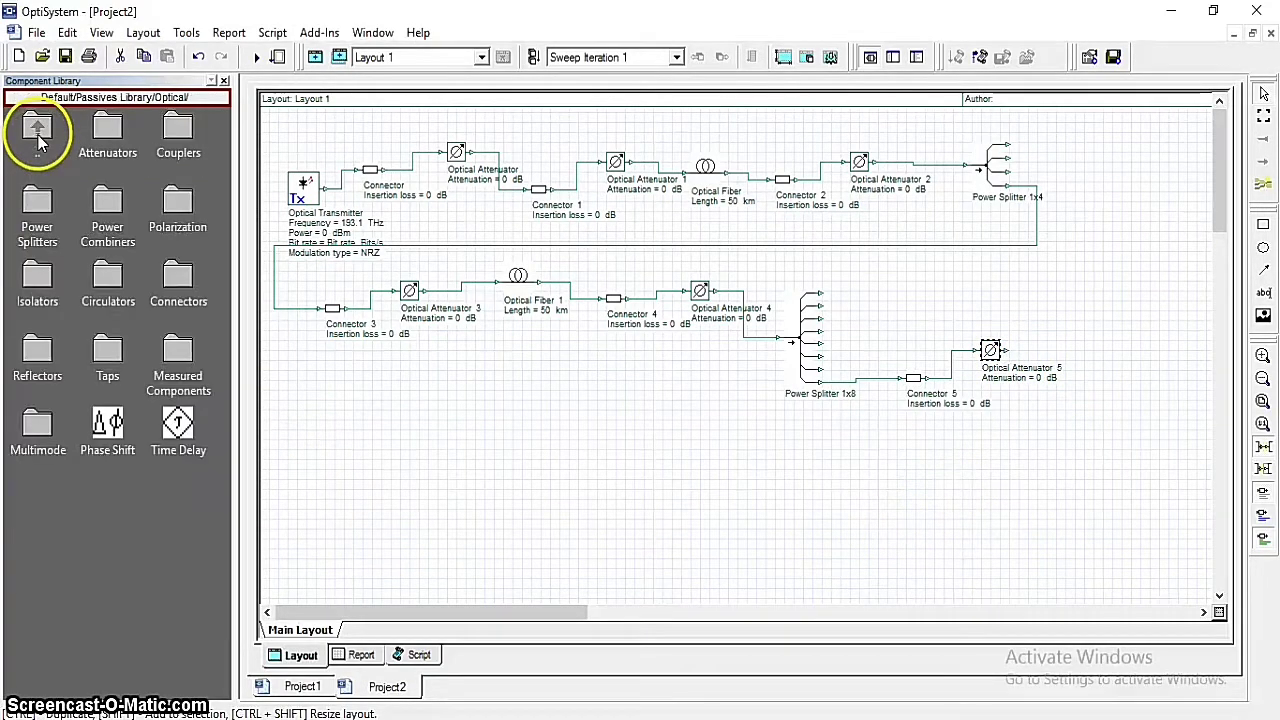
{"action": "double_click", "coordinate": [38, 132]}
{"action": "double_click", "coordinate": [38, 132]}
{"action": "double_click", "coordinate": [110, 288]}
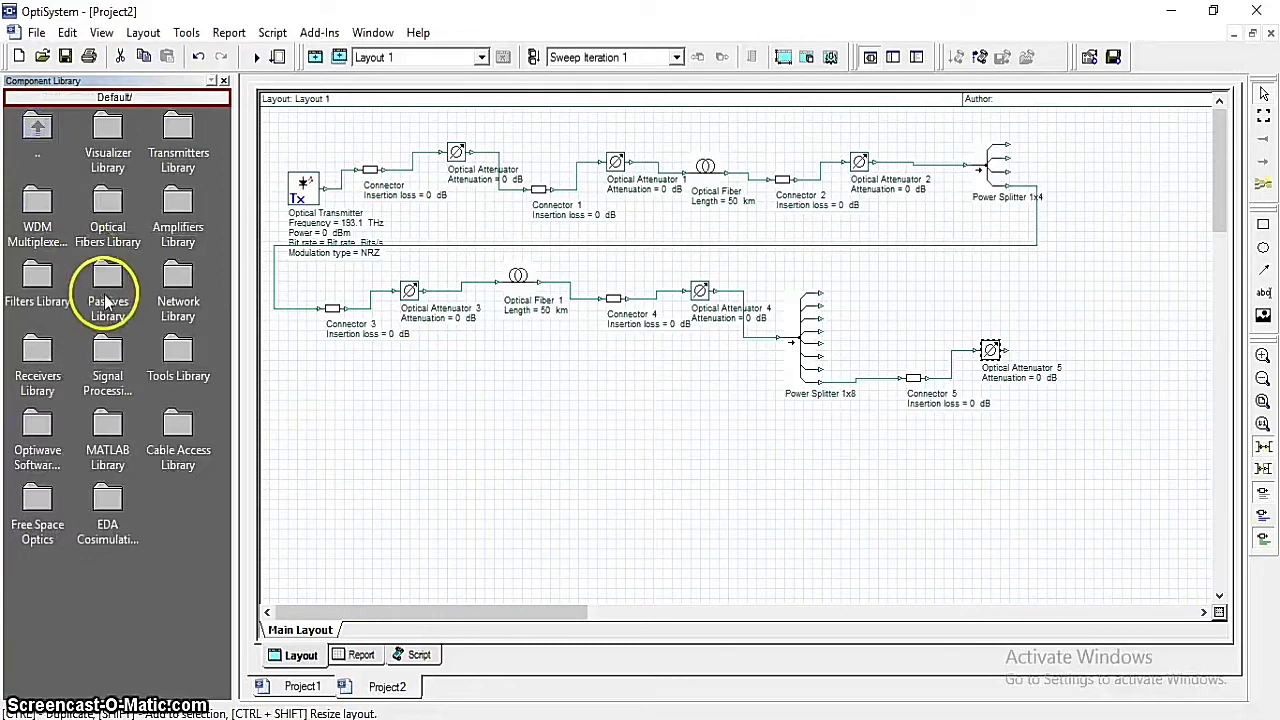
{"action": "double_click", "coordinate": [38, 132]}
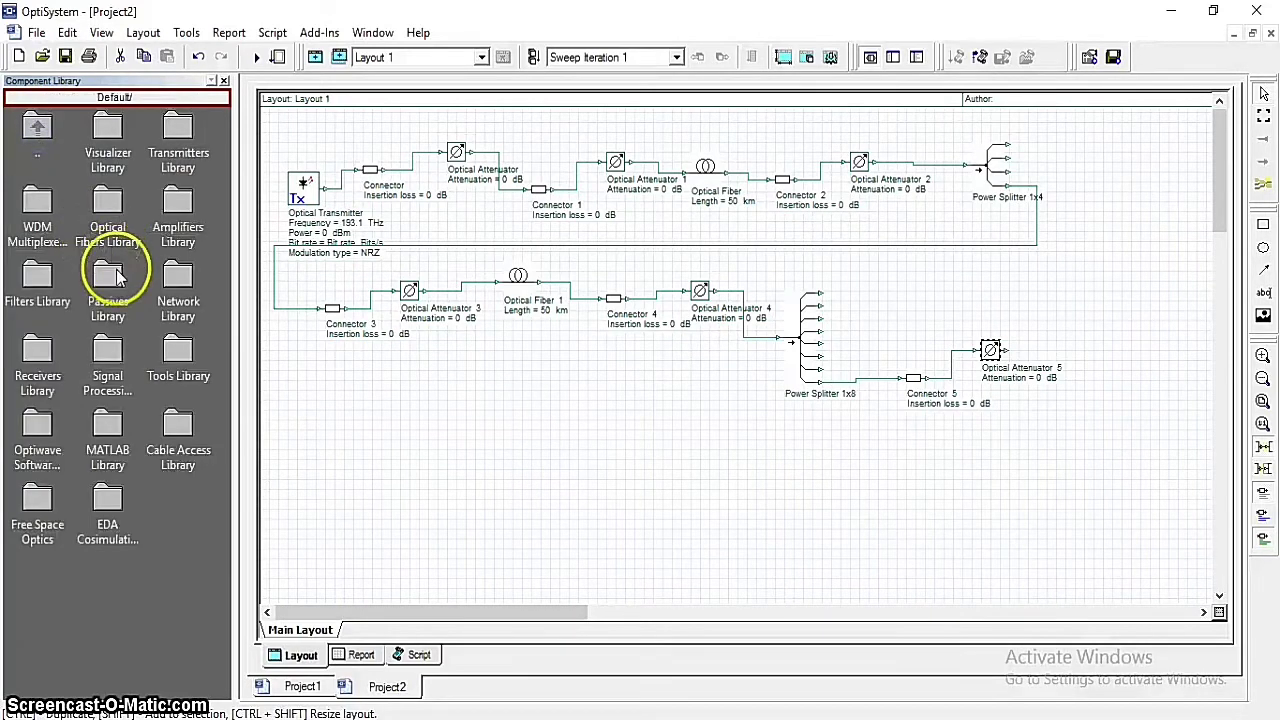
{"action": "double_click", "coordinate": [110, 212]}
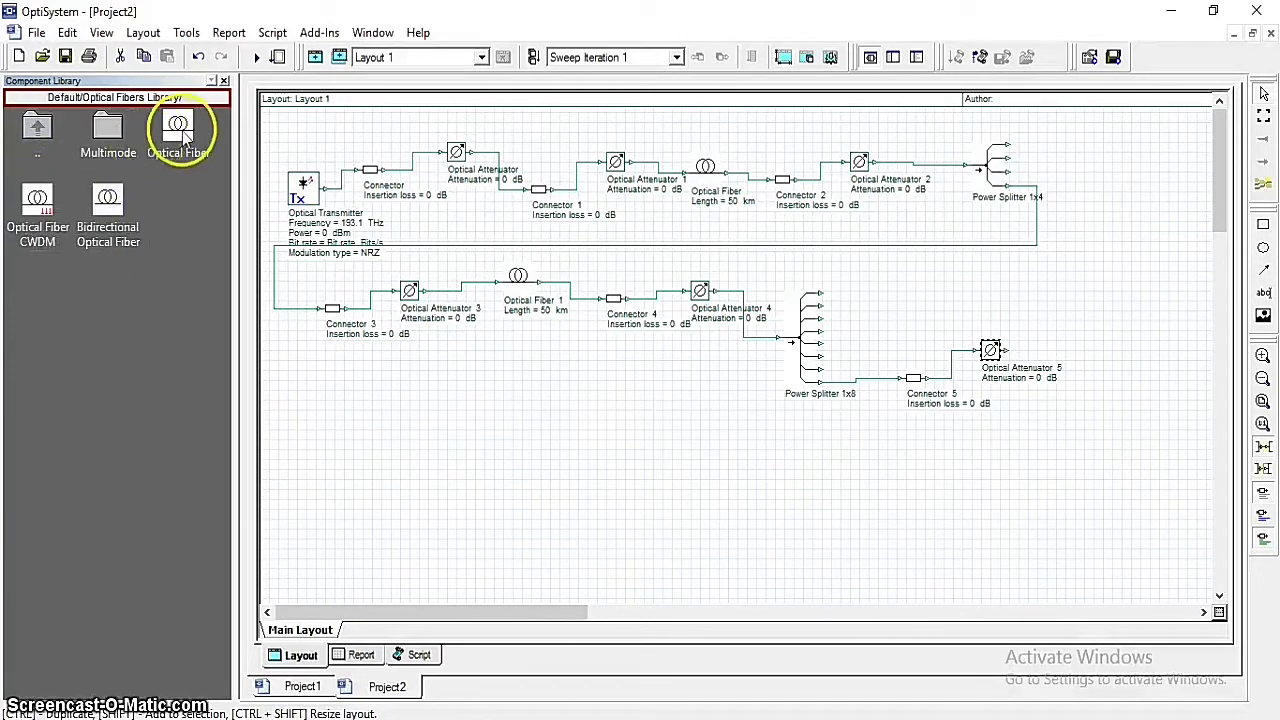
{"action": "left_click_drag", "start_coordinate": [183, 140], "coordinate": [325, 443]}
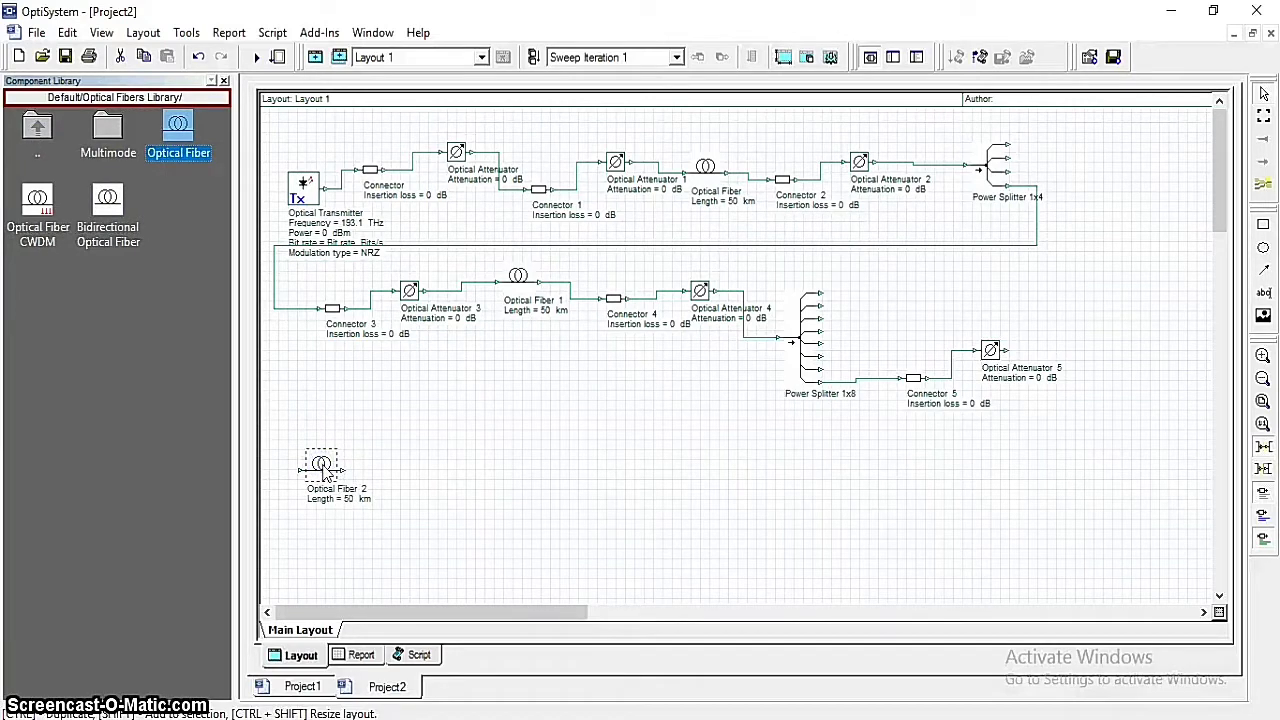
{"action": "left_click_drag", "start_coordinate": [323, 470], "coordinate": [323, 470]}
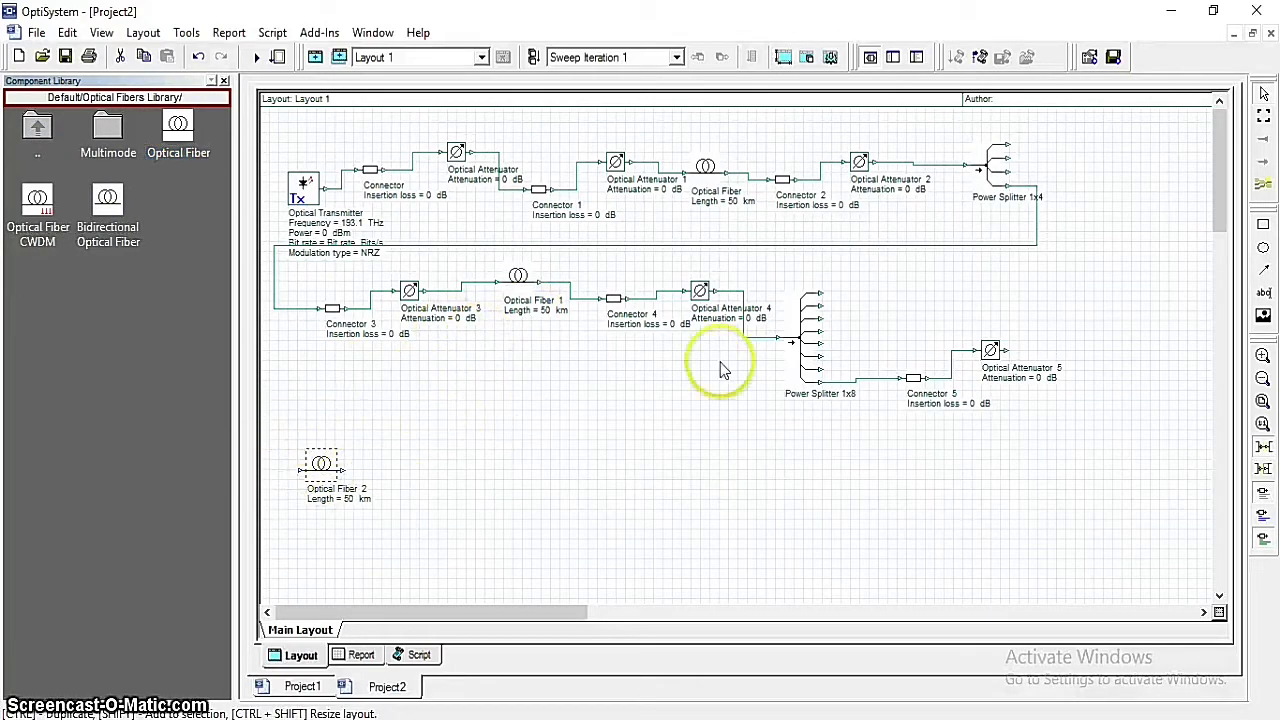
{"action": "left_click_drag", "start_coordinate": [1018, 400], "coordinate": [303, 466]}
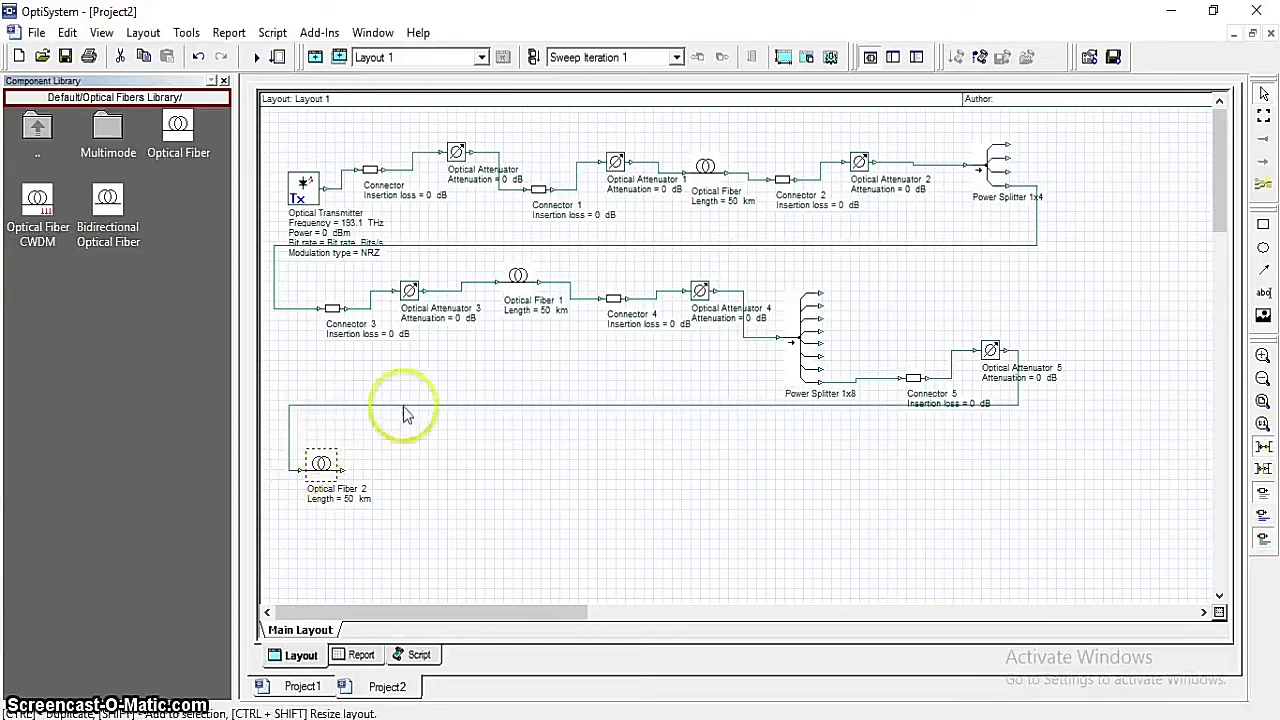
Add a seventh optical Connector after the third fiber, linked to that fiber's output.
{"action": "double_click", "coordinate": [44, 128]}
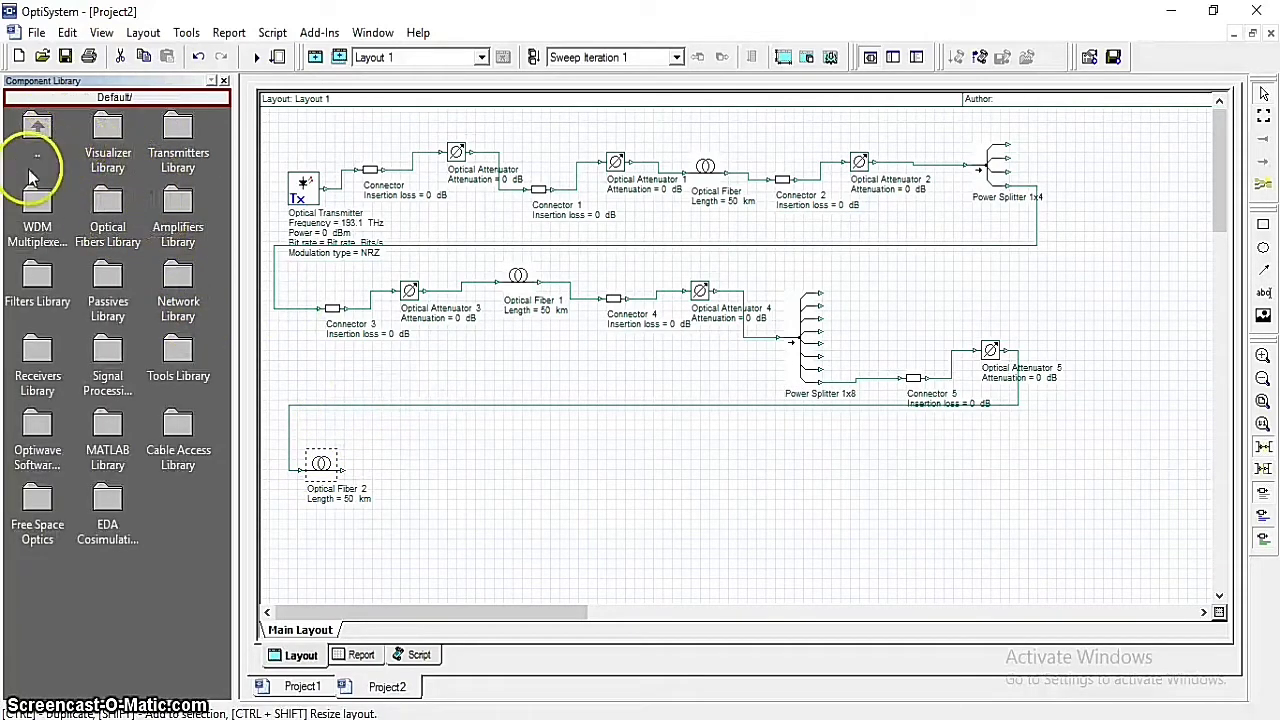
{"action": "left_click", "coordinate": [103, 276]}
{"action": "double_click", "coordinate": [103, 276]}
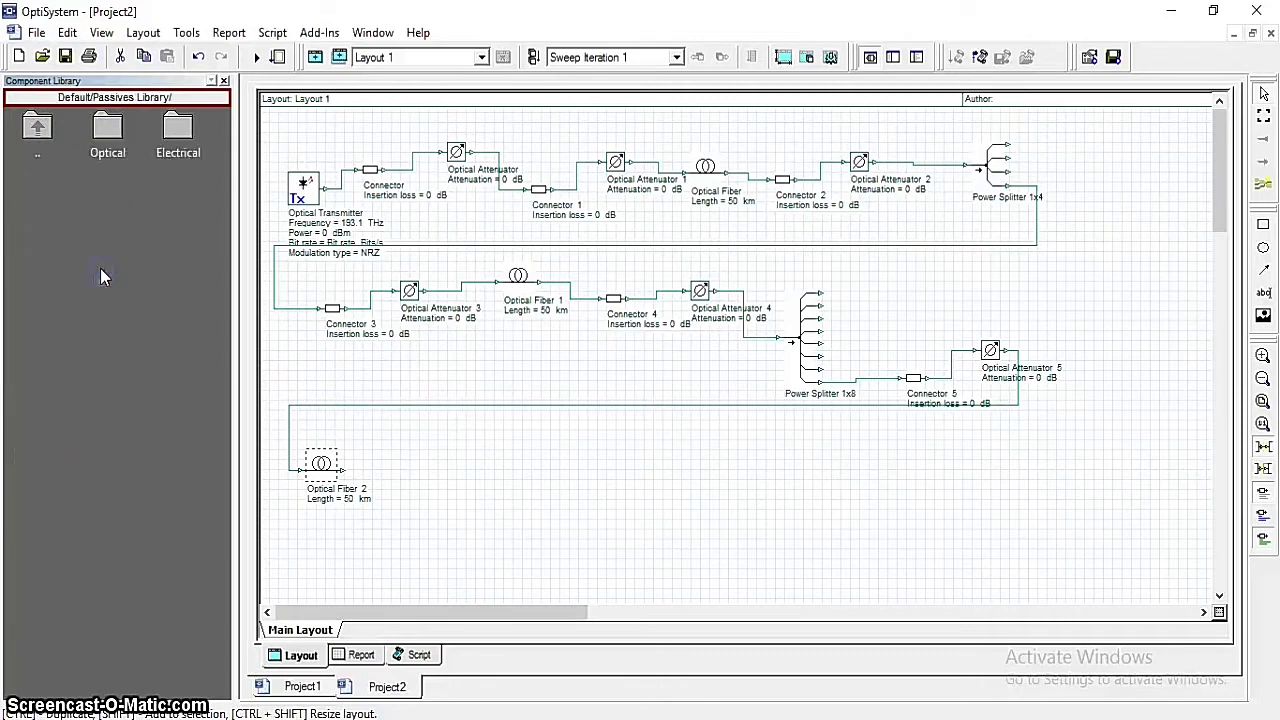
{"action": "double_click", "coordinate": [108, 130]}
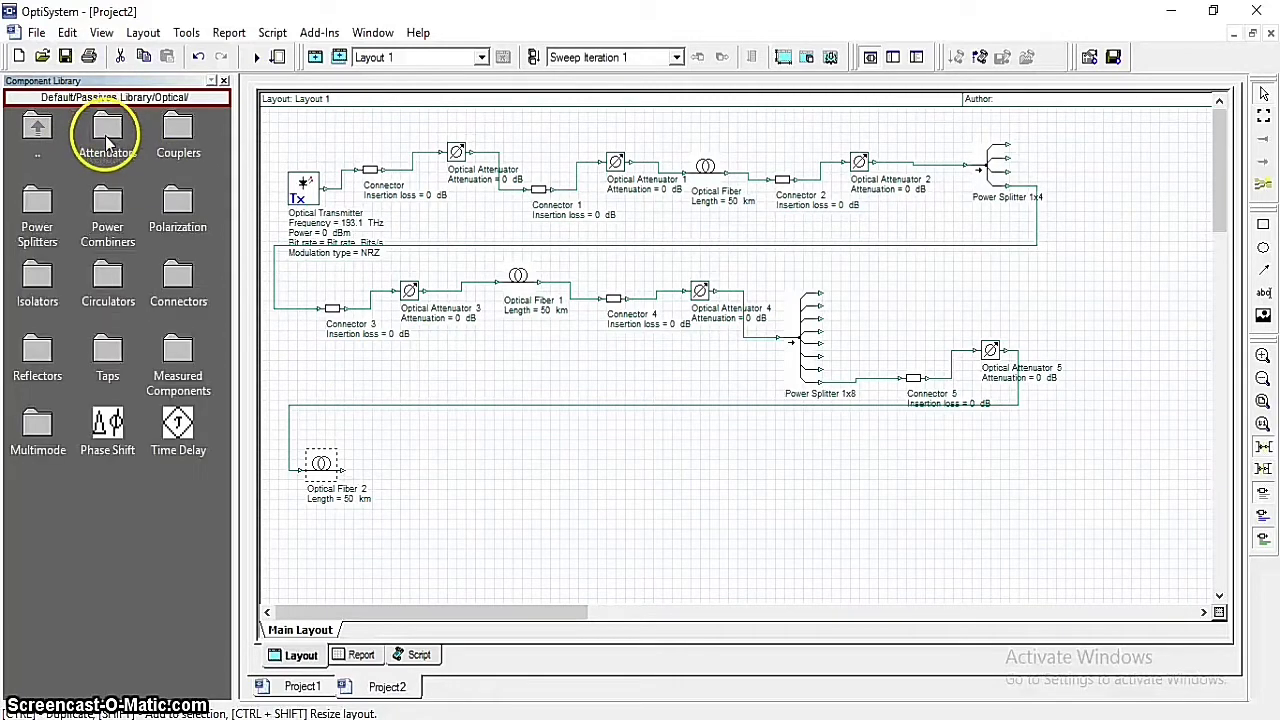
{"action": "double_click", "coordinate": [176, 281]}
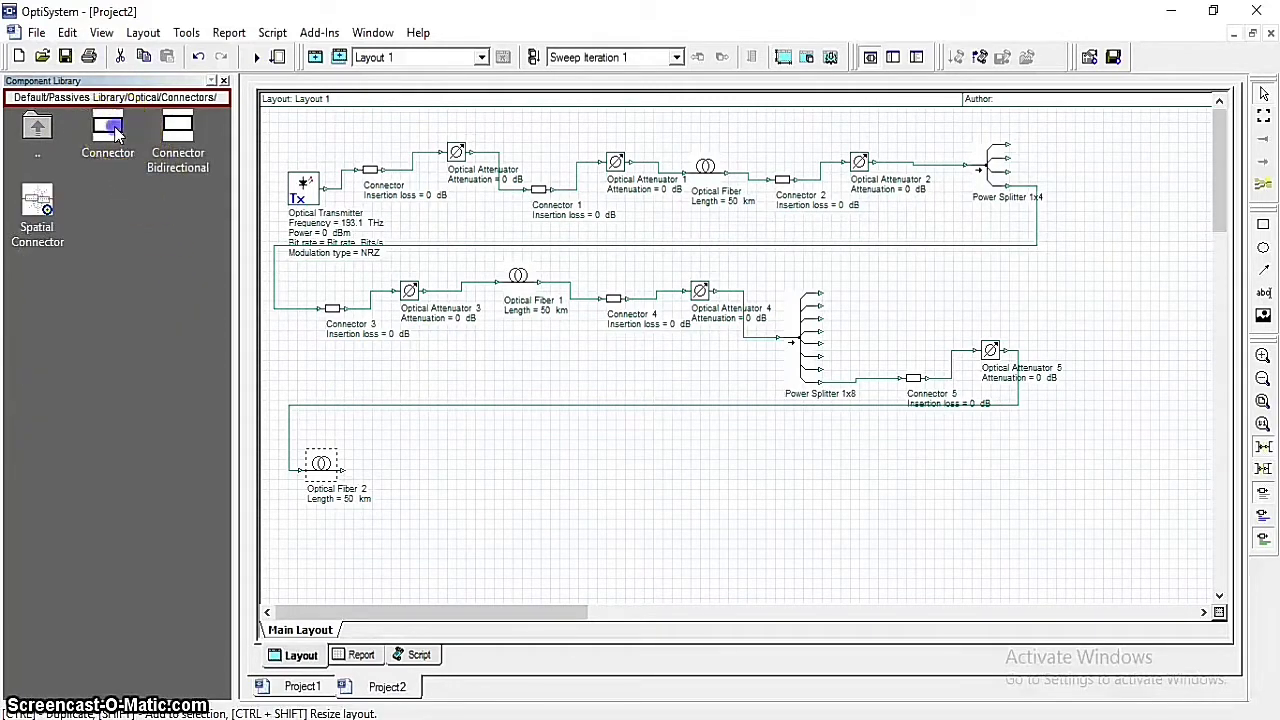
{"action": "left_click_drag", "start_coordinate": [113, 133], "coordinate": [411, 455]}
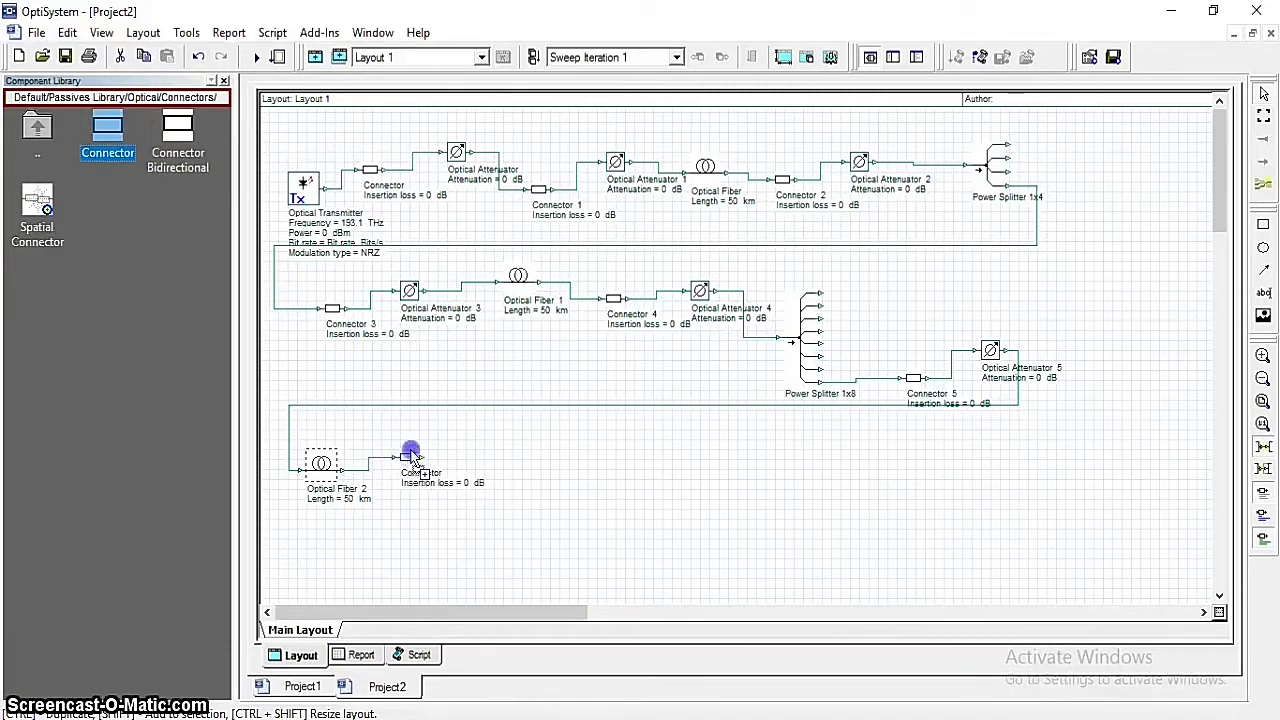
Add a seventh Optical Attenuator after the seventh connector, linked to that connector's output.
{"action": "double_click", "coordinate": [38, 130]}
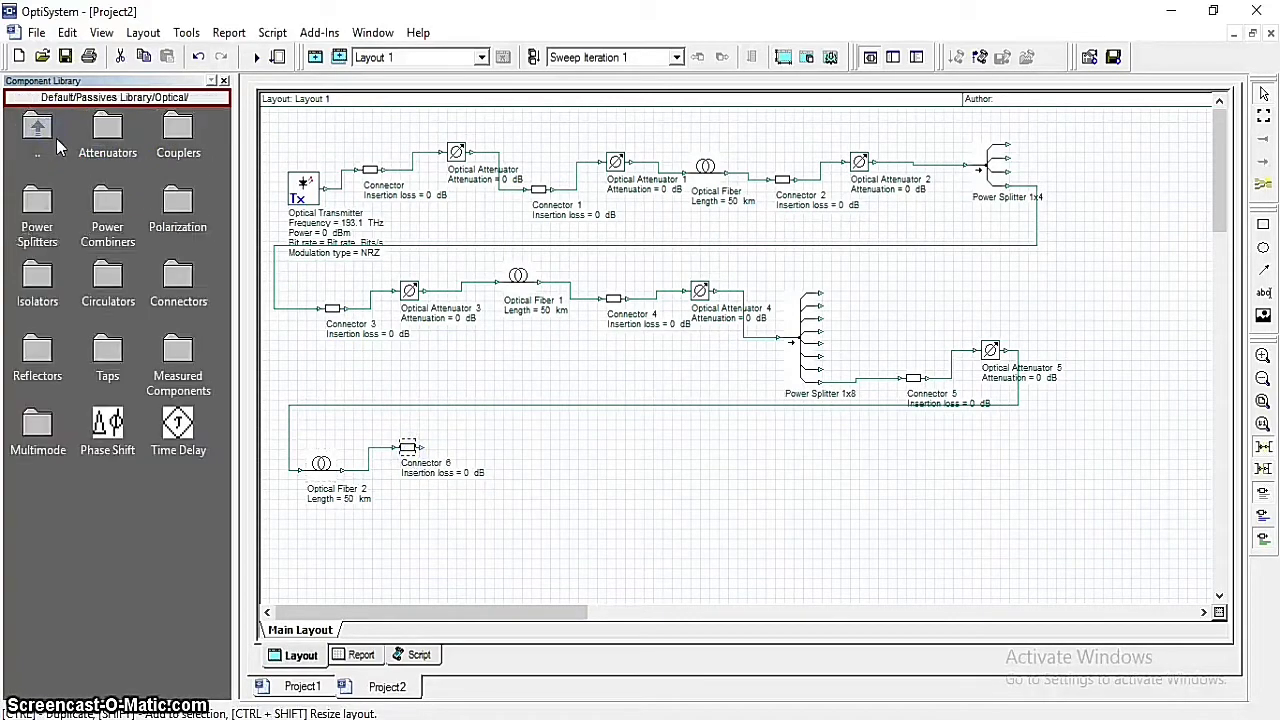
{"action": "double_click", "coordinate": [108, 135]}
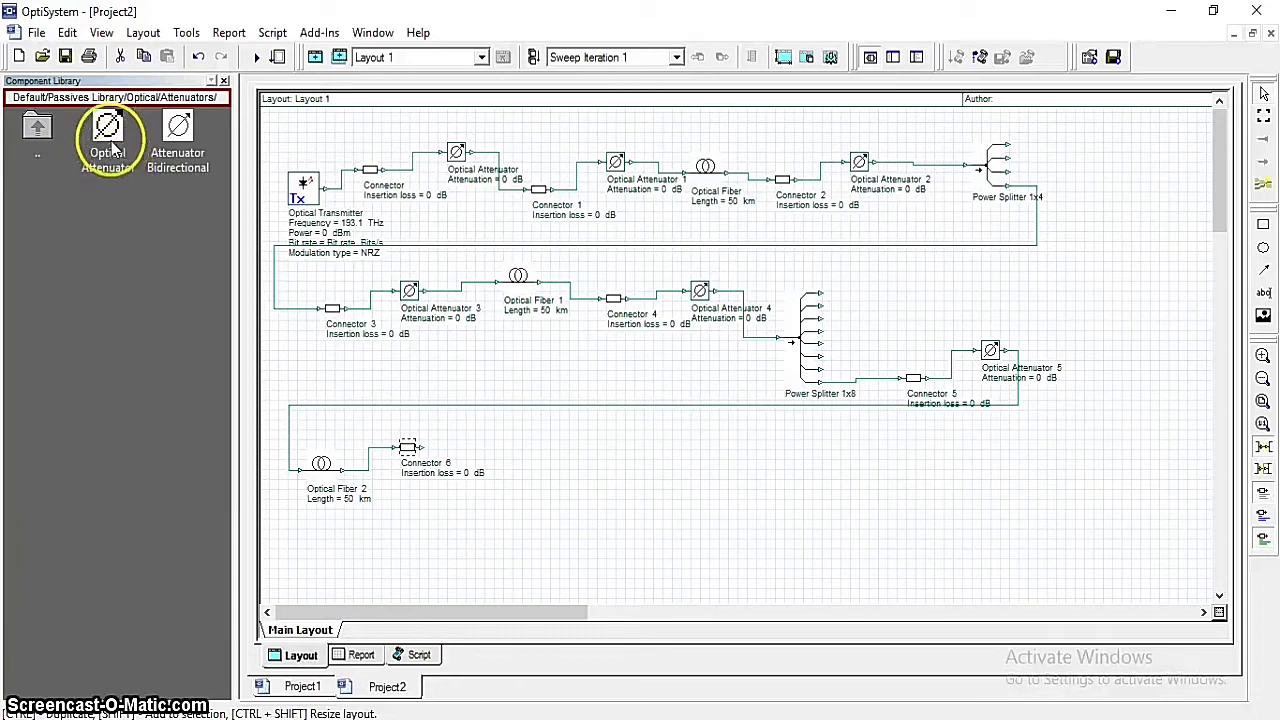
{"action": "left_click_drag", "start_coordinate": [108, 140], "coordinate": [494, 497]}
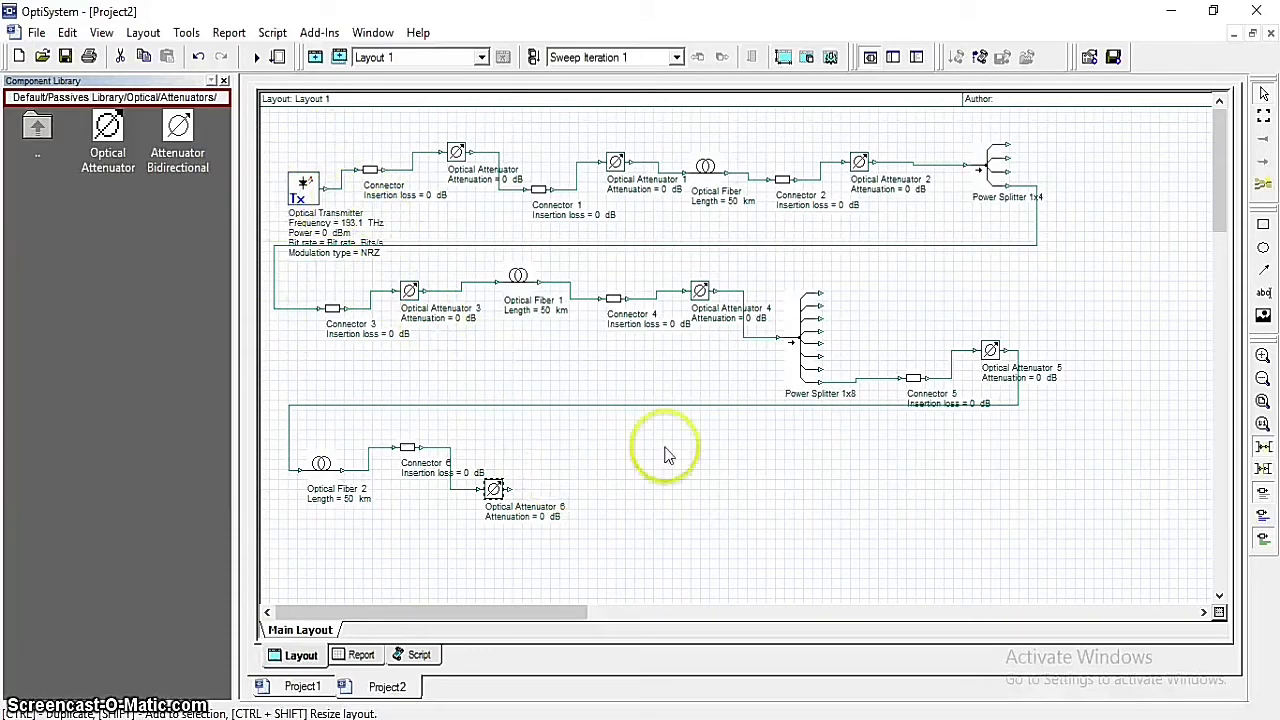
Place an Optical Receiver after the seventh attenuator, linked to that attenuator's output.
{"action": "double_click", "coordinate": [37, 133]}
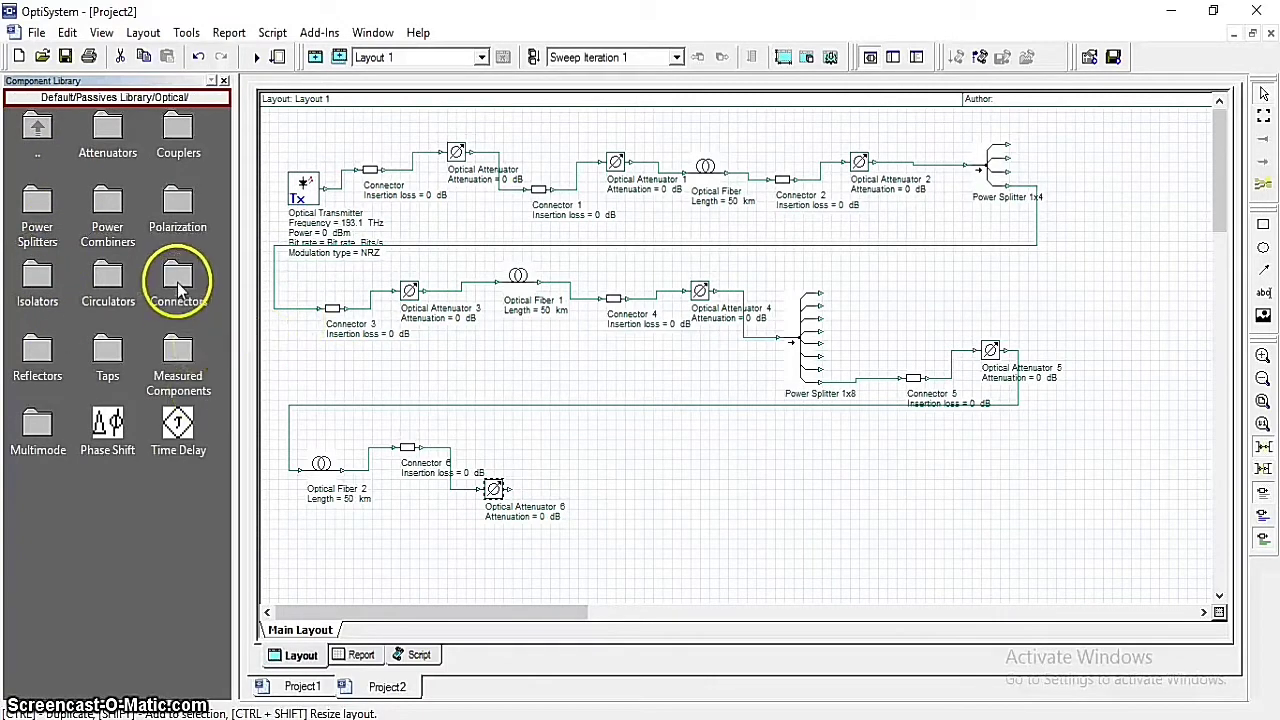
{"action": "double_click", "coordinate": [34, 125]}
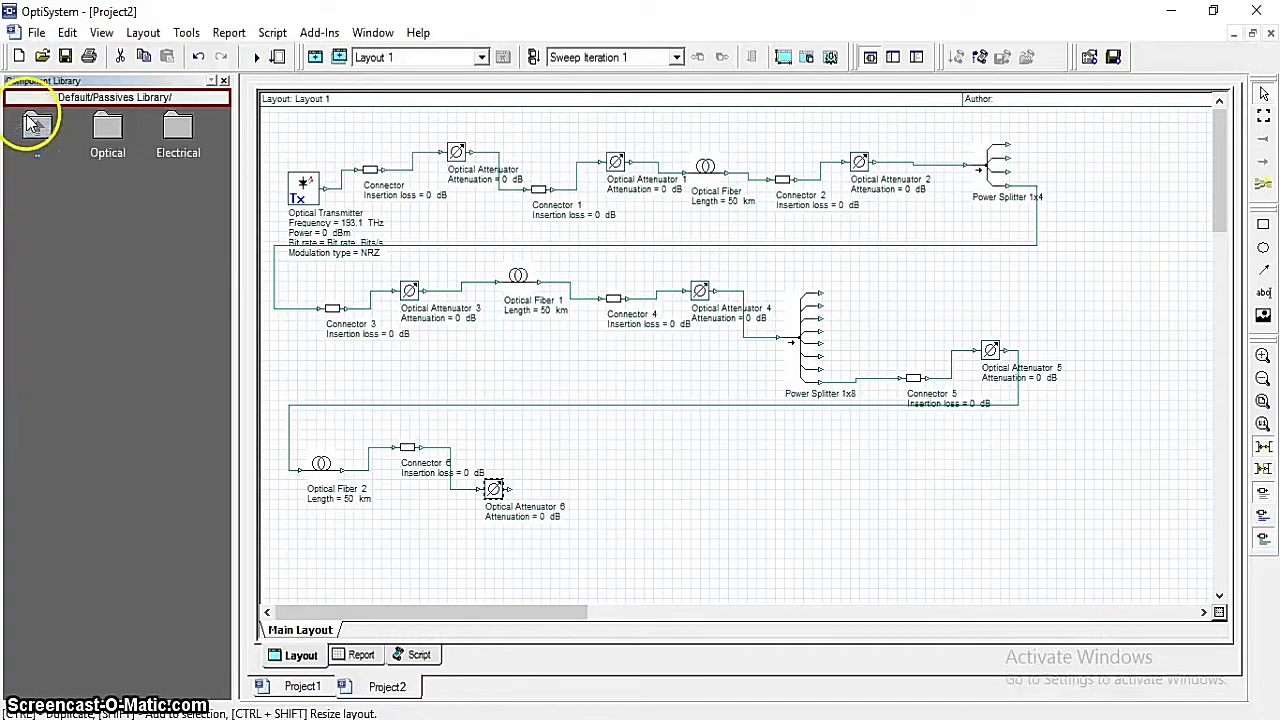
{"action": "double_click", "coordinate": [34, 125]}
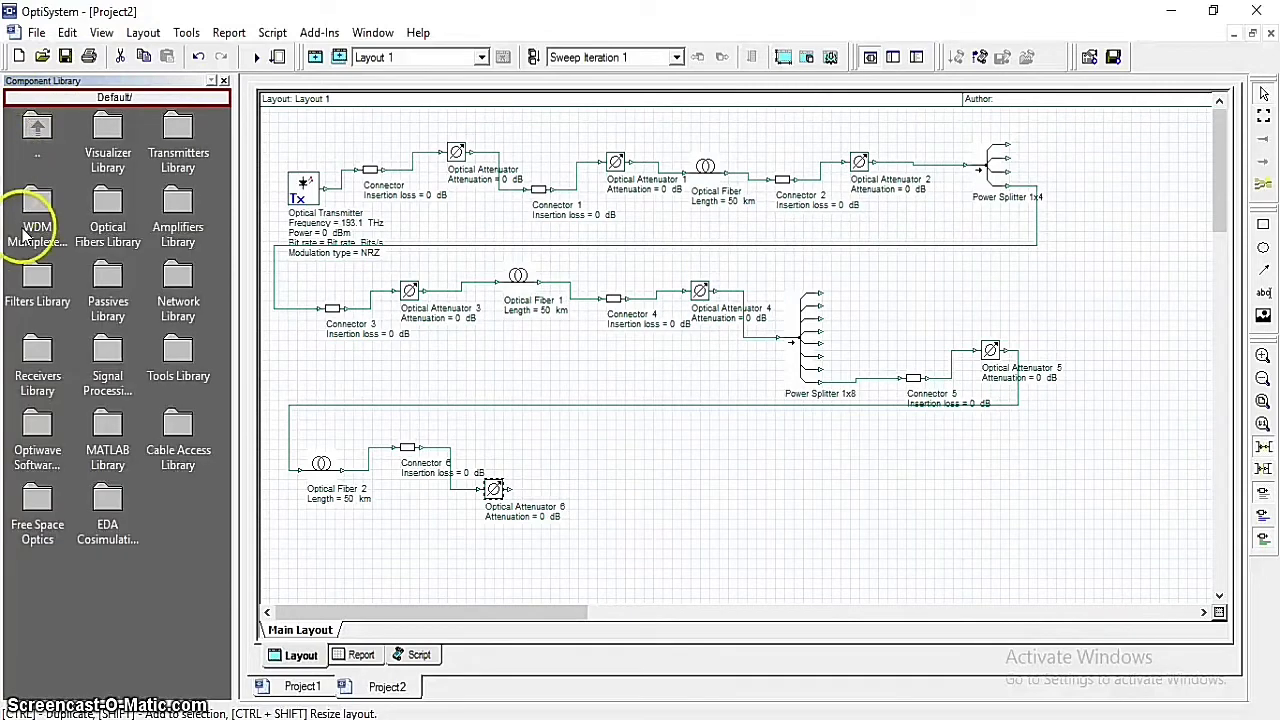
{"action": "double_click", "coordinate": [35, 350]}
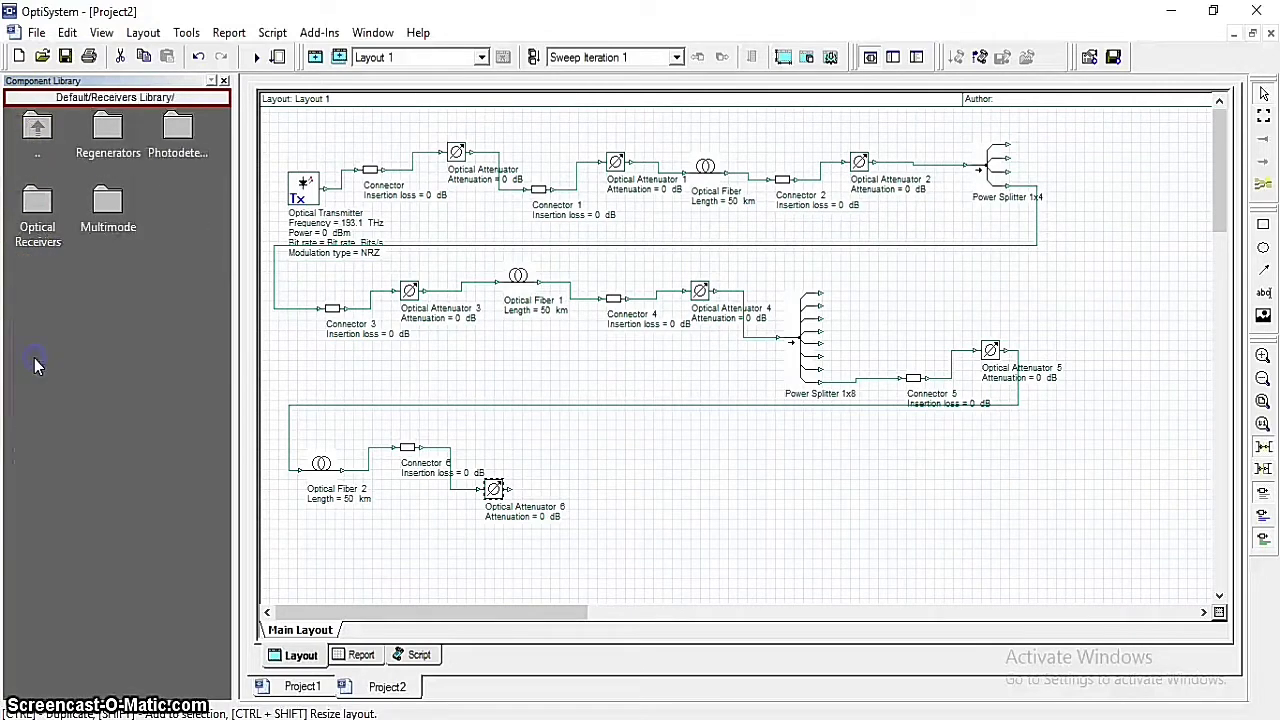
{"action": "left_click", "coordinate": [55, 212]}
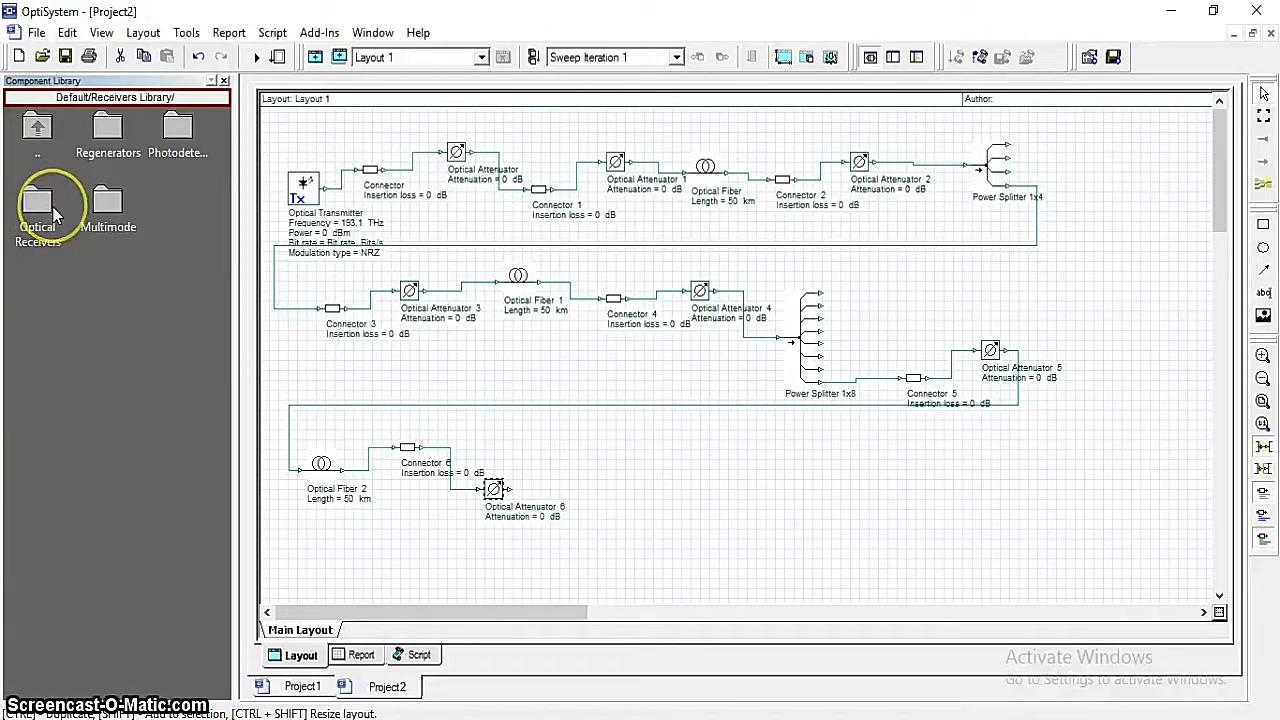
{"action": "double_click", "coordinate": [57, 210]}
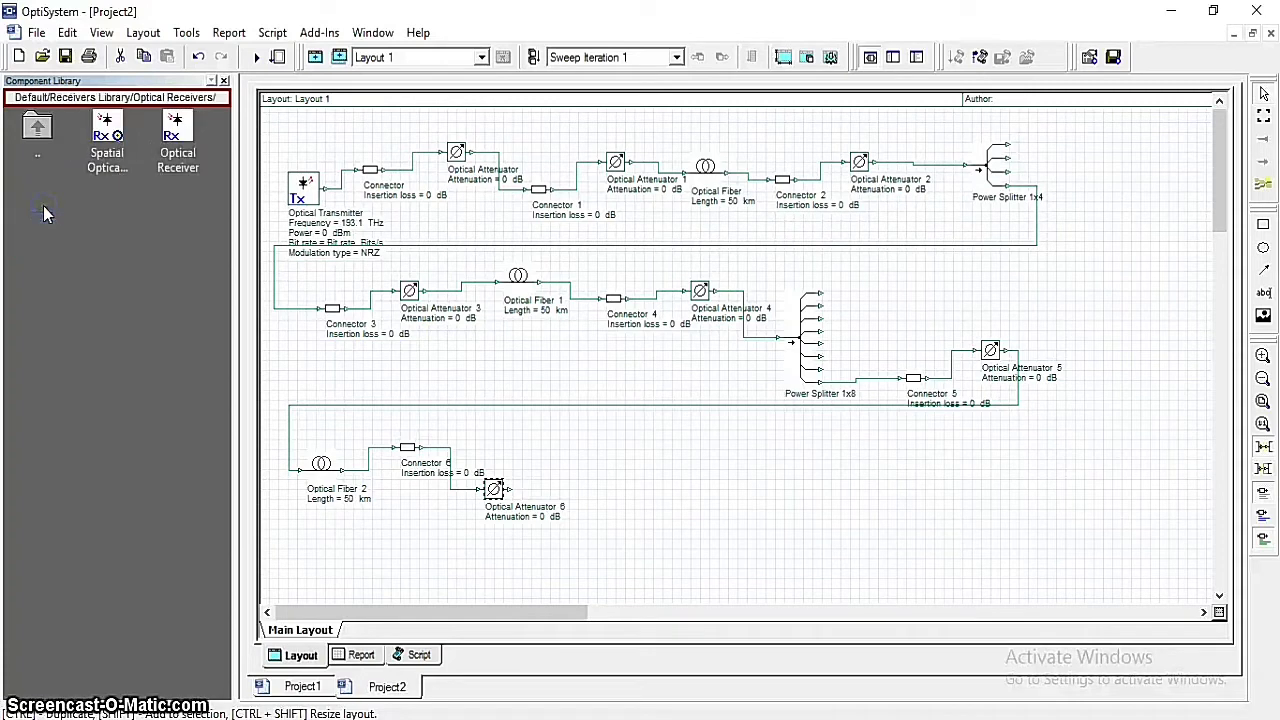
{"action": "left_click_drag", "start_coordinate": [175, 135], "coordinate": [627, 482]}
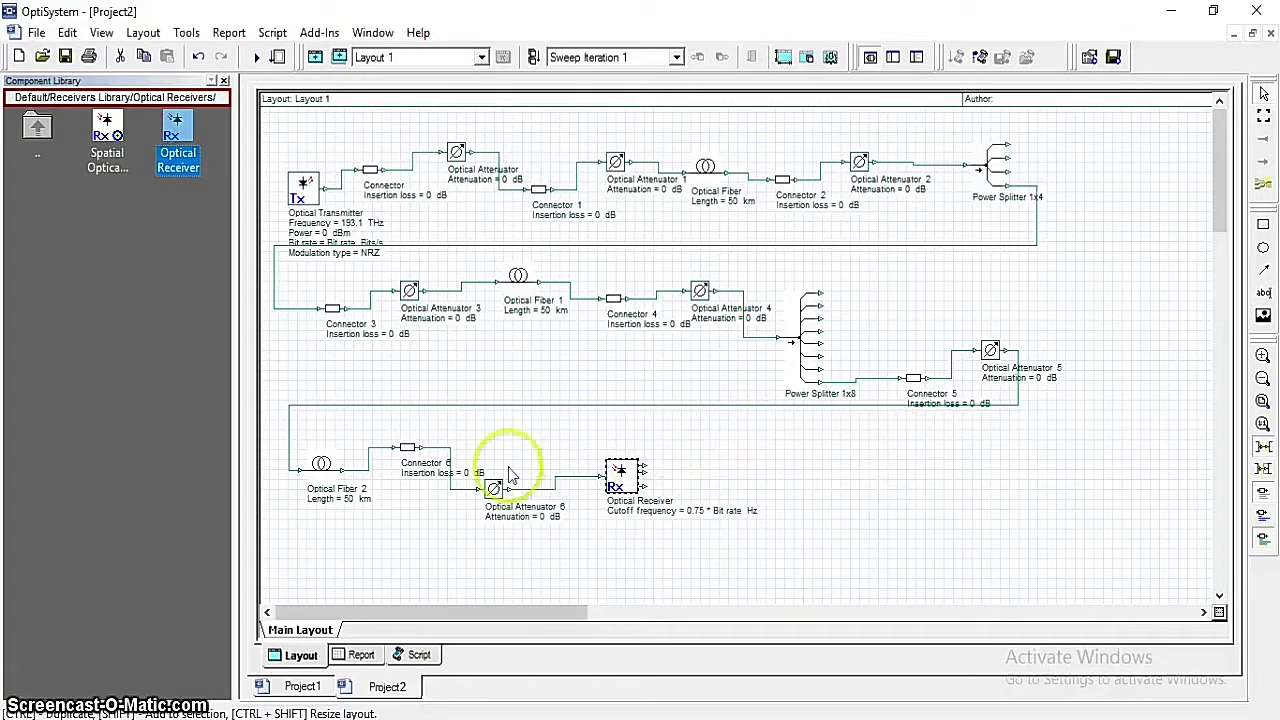
{"action": "left_click", "coordinate": [179, 464]}
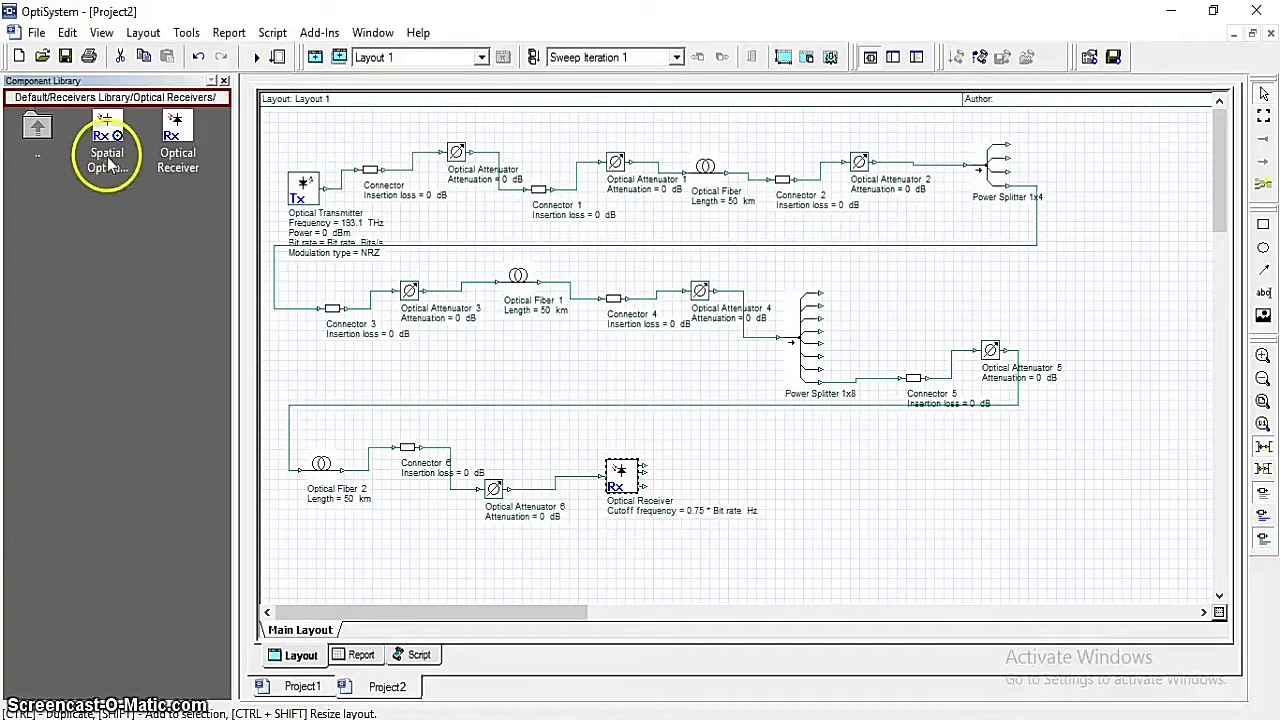
Add a BER Analyzer after the optical receiver, linked to the receiver's three outputs.
{"action": "double_click", "coordinate": [40, 136]}
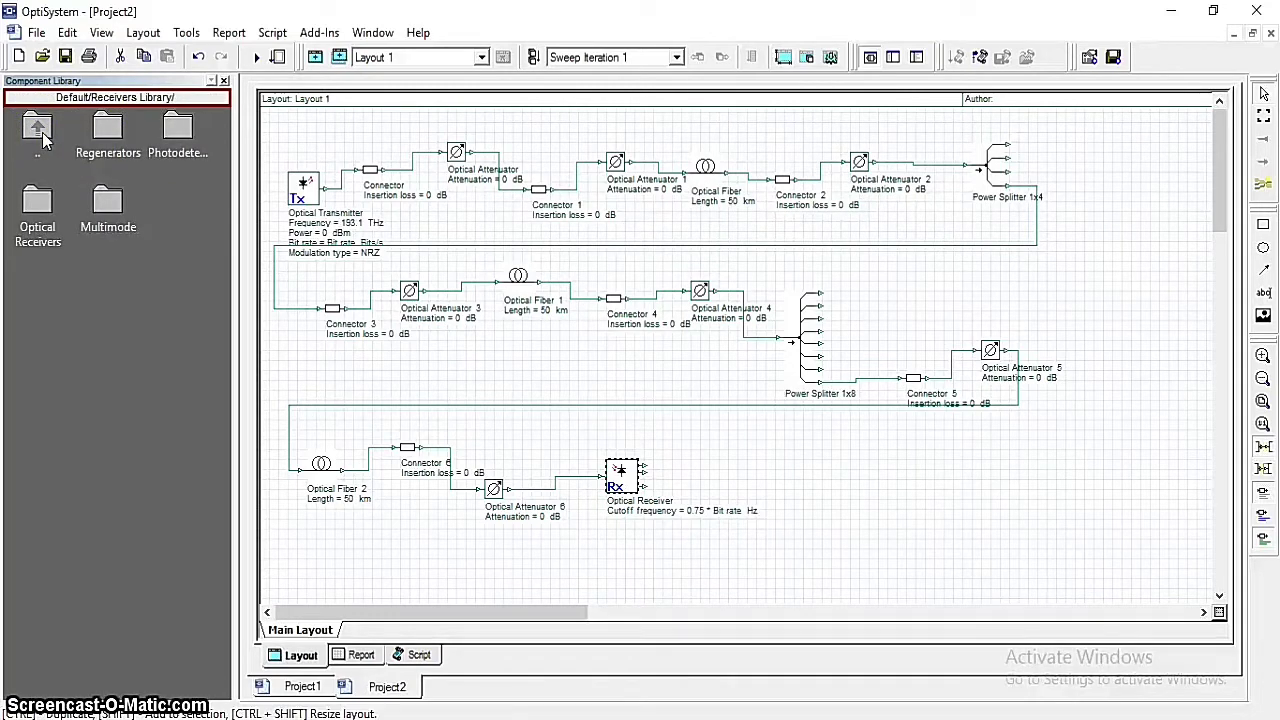
{"action": "double_click", "coordinate": [40, 136]}
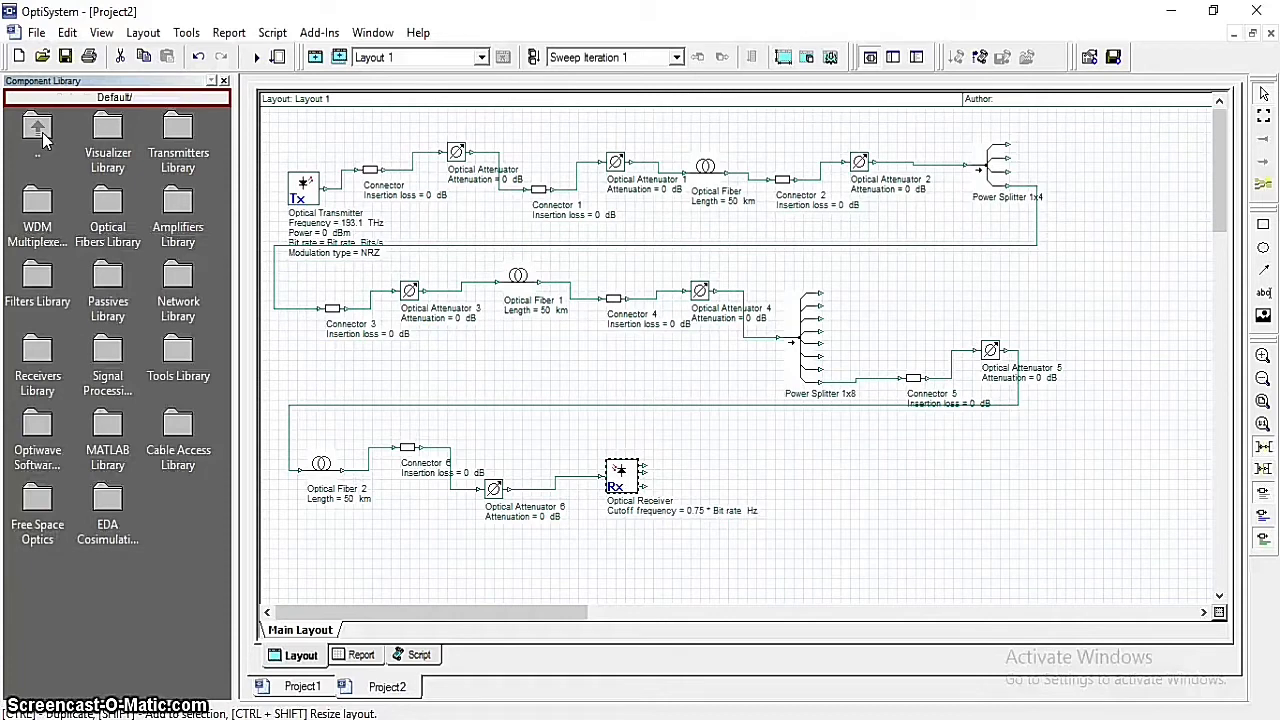
{"action": "double_click", "coordinate": [110, 136]}
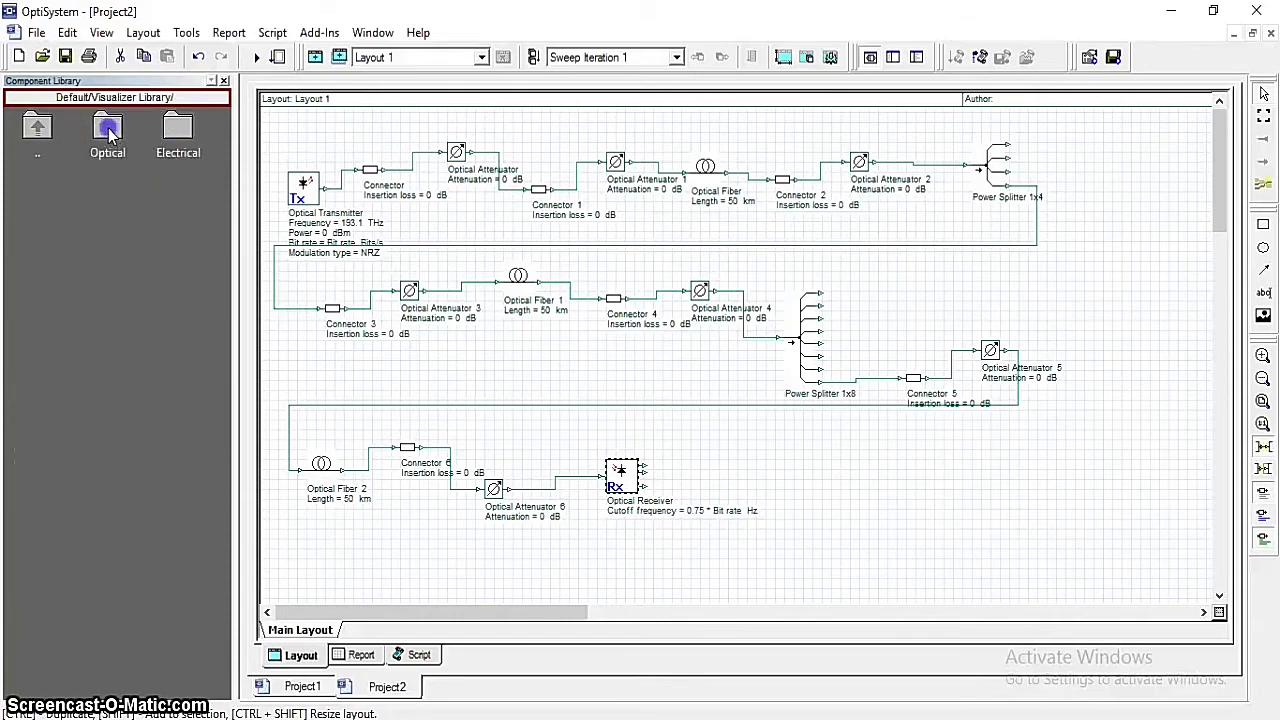
{"action": "double_click", "coordinate": [178, 132]}
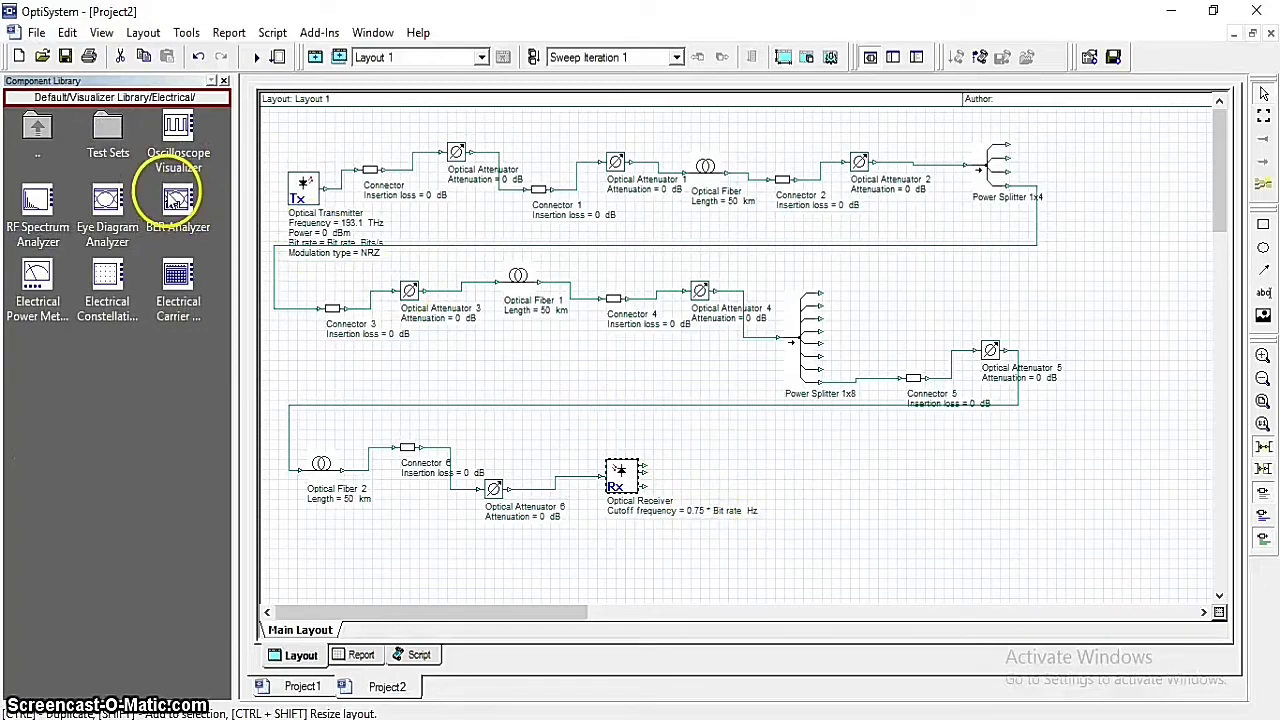
{"action": "left_click_drag", "start_coordinate": [176, 200], "coordinate": [762, 482]}
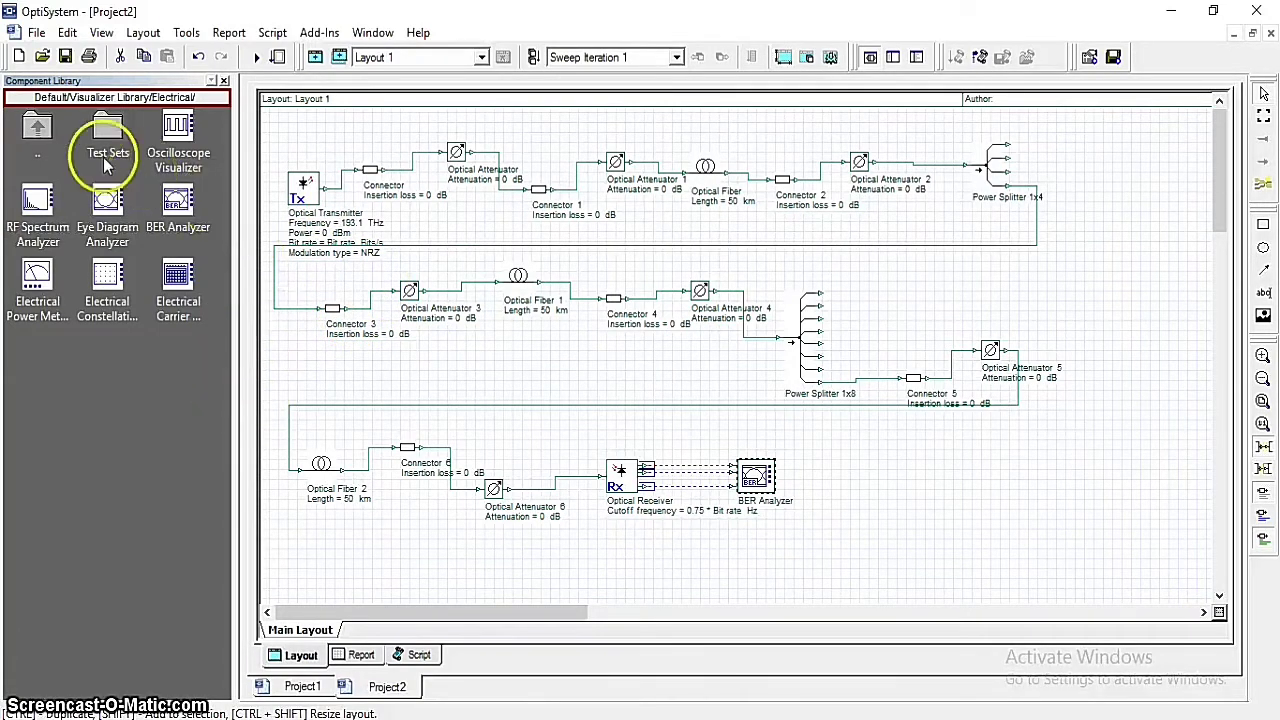
Add an Optical Power Meter above the first row, attached to the first attenuator's output.
{"action": "double_click", "coordinate": [97, 132]}
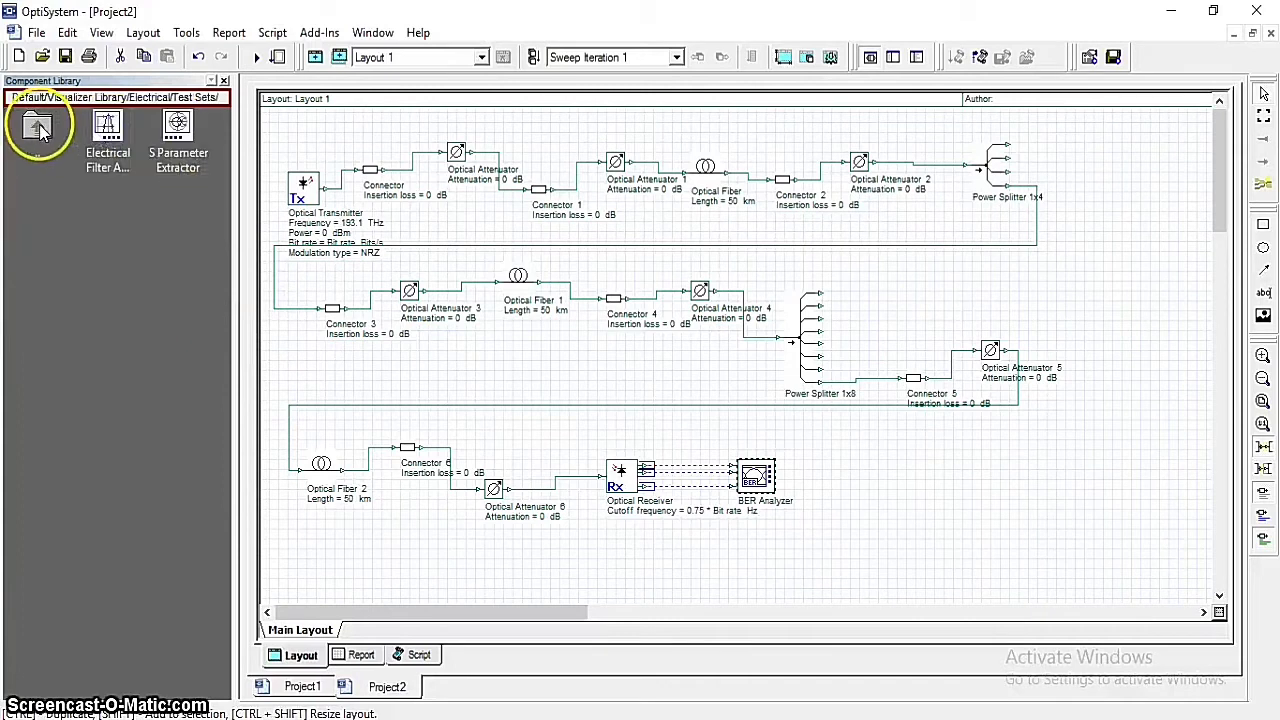
{"action": "double_click", "coordinate": [37, 128]}
{"action": "double_click", "coordinate": [37, 128]}
{"action": "double_click", "coordinate": [107, 128]}
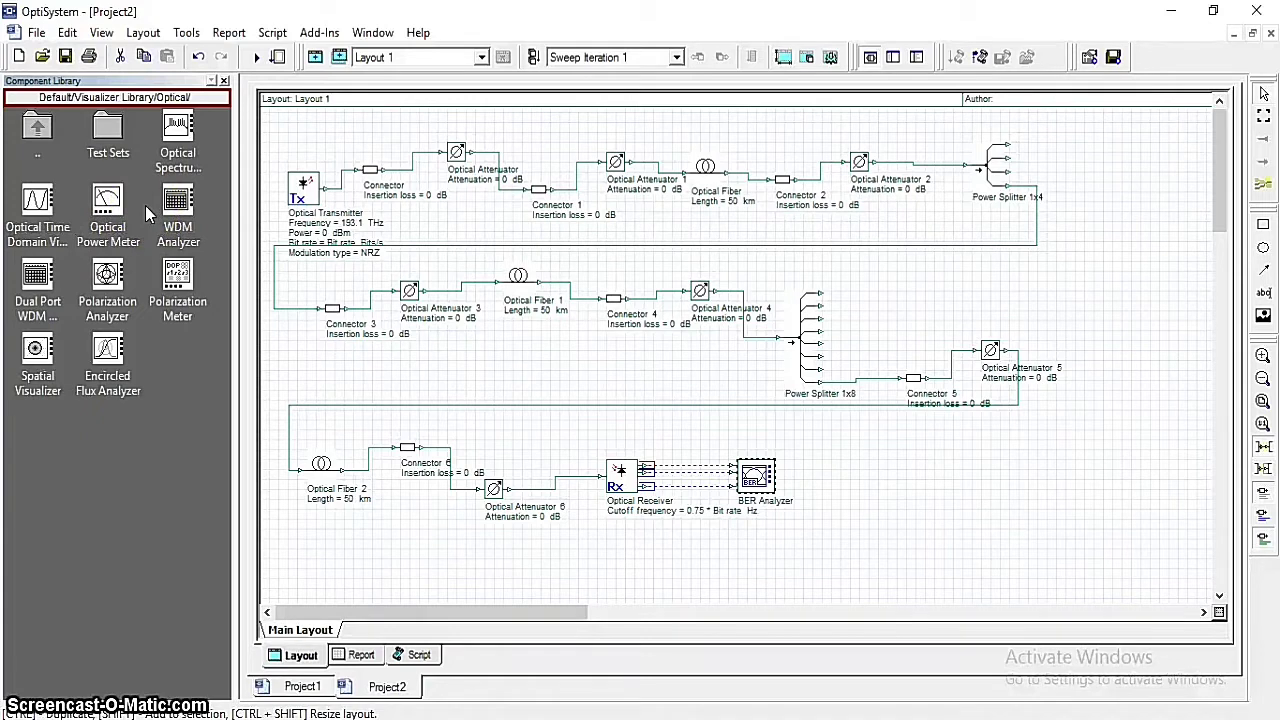
{"action": "left_click_drag", "start_coordinate": [107, 203], "coordinate": [537, 131]}
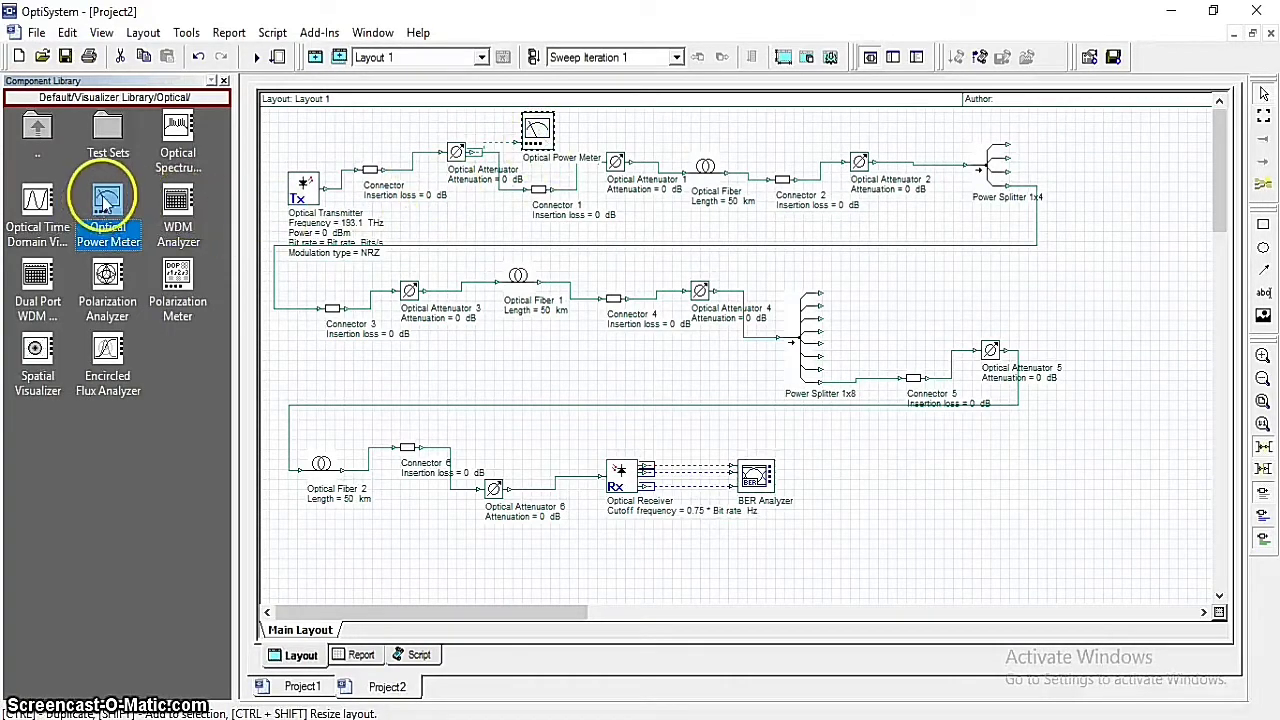
Attach one Optical Power Meter each to the 1x4 splitter's top output, the 1x8 splitter's second output, and the last attenuator's output.
{"action": "left_click_drag", "start_coordinate": [104, 200], "coordinate": [1104, 150]}
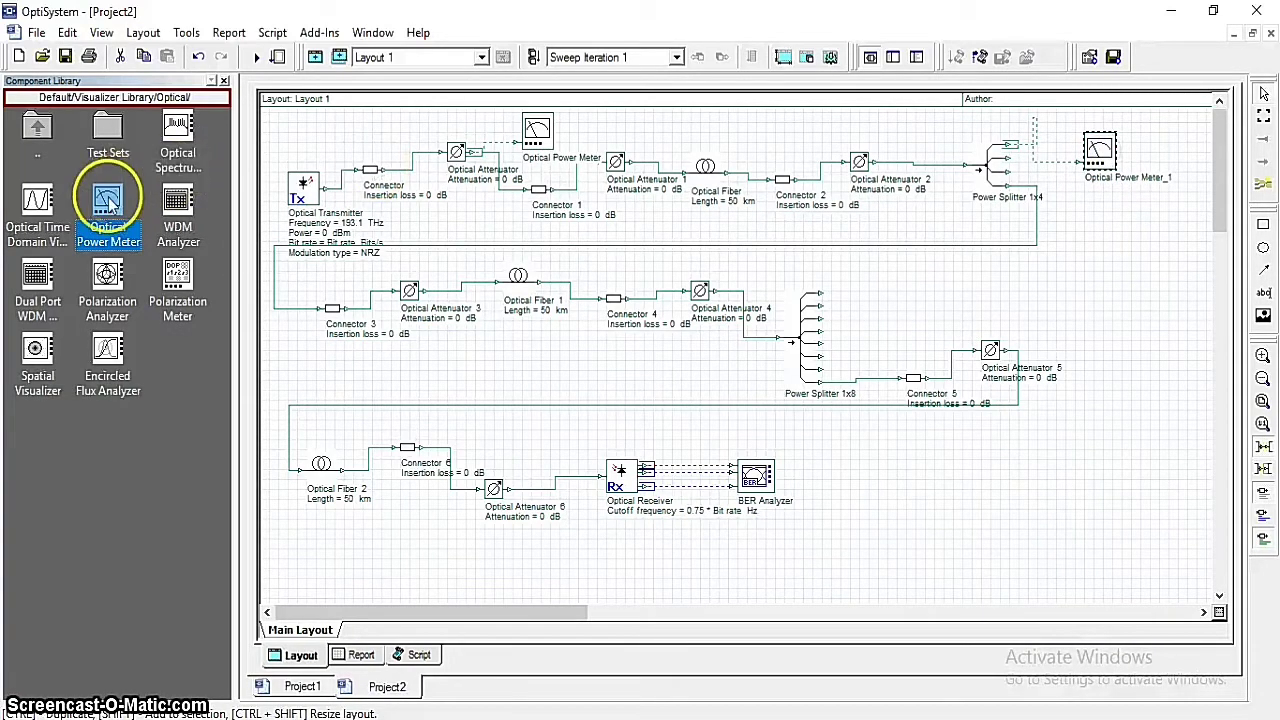
{"action": "left_click_drag", "start_coordinate": [110, 200], "coordinate": [903, 312]}
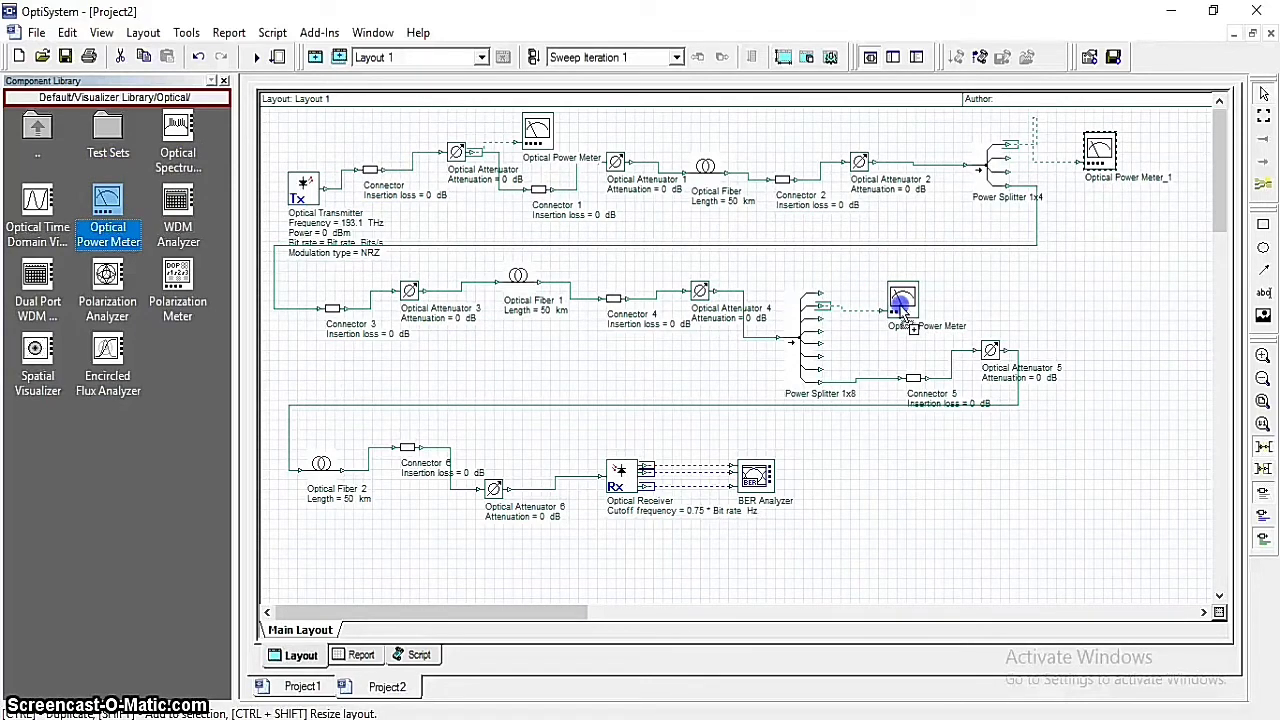
{"action": "left_click_drag", "start_coordinate": [903, 312], "coordinate": [903, 312]}
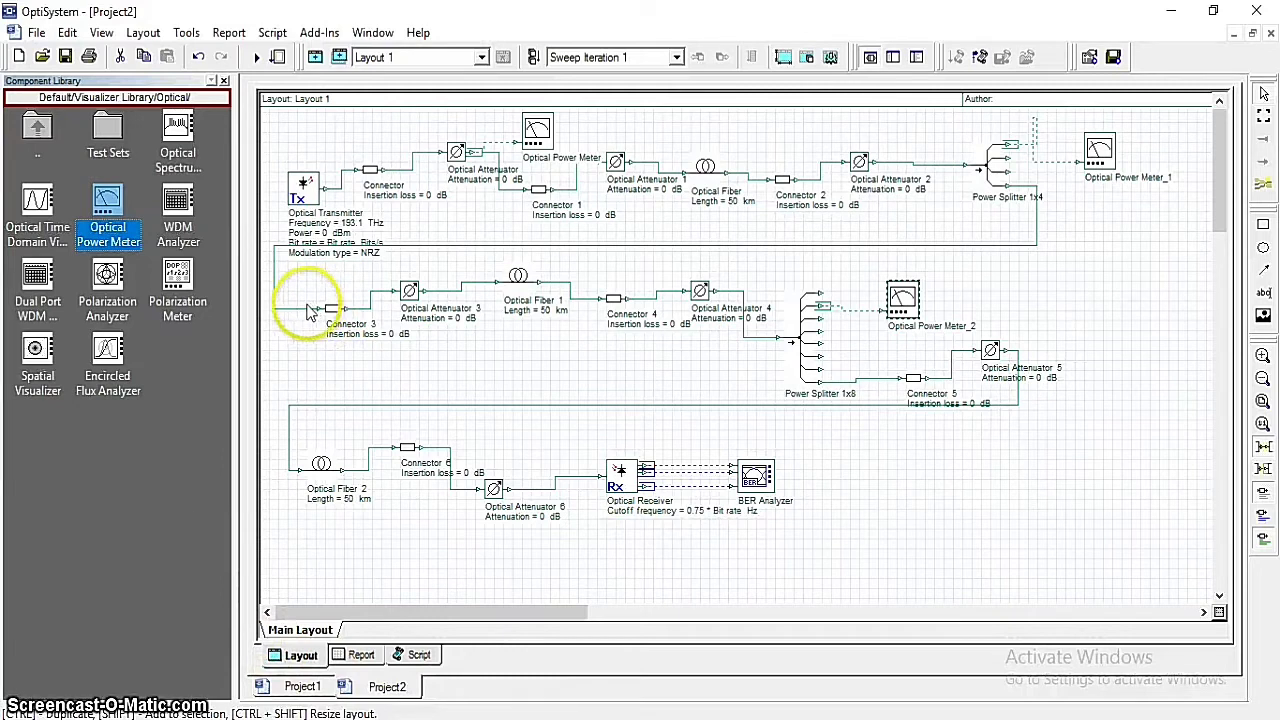
{"action": "left_click_drag", "start_coordinate": [108, 215], "coordinate": [558, 562]}
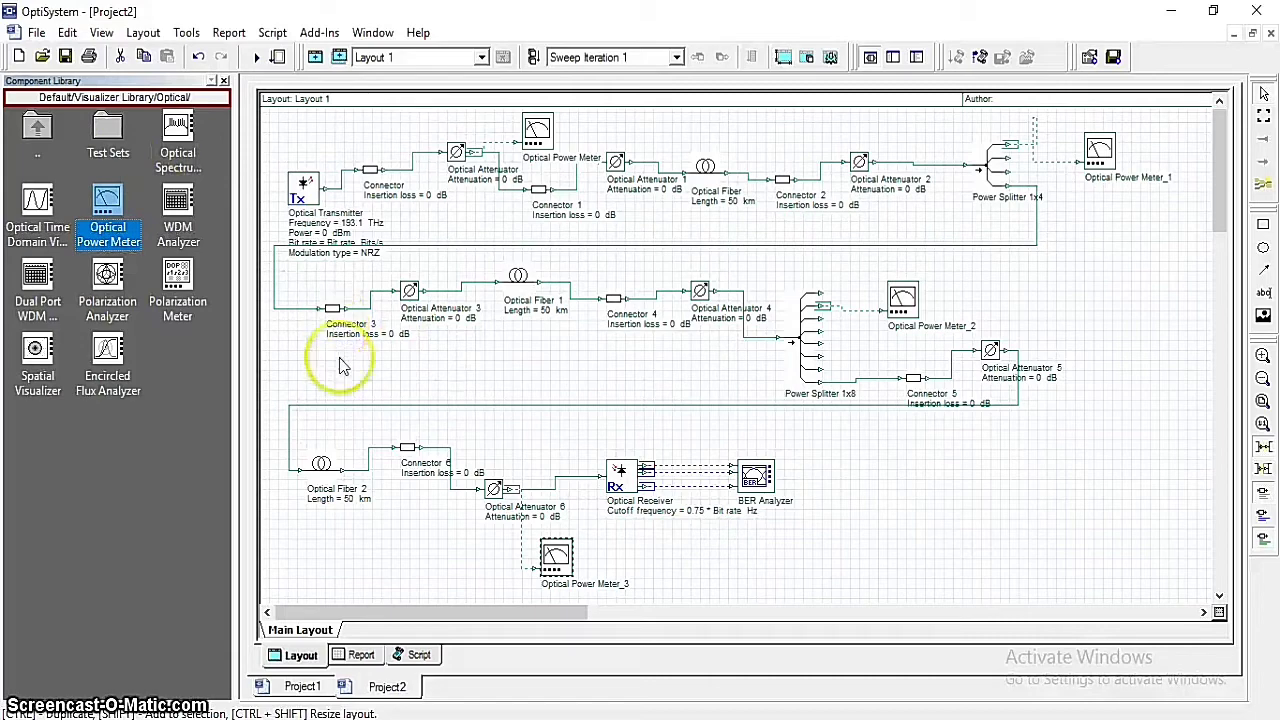
Set the optical transmitter's power to 10 dBm and review its bit rate, modulation and transmitter type settings.
{"action": "double_click", "coordinate": [304, 190]}
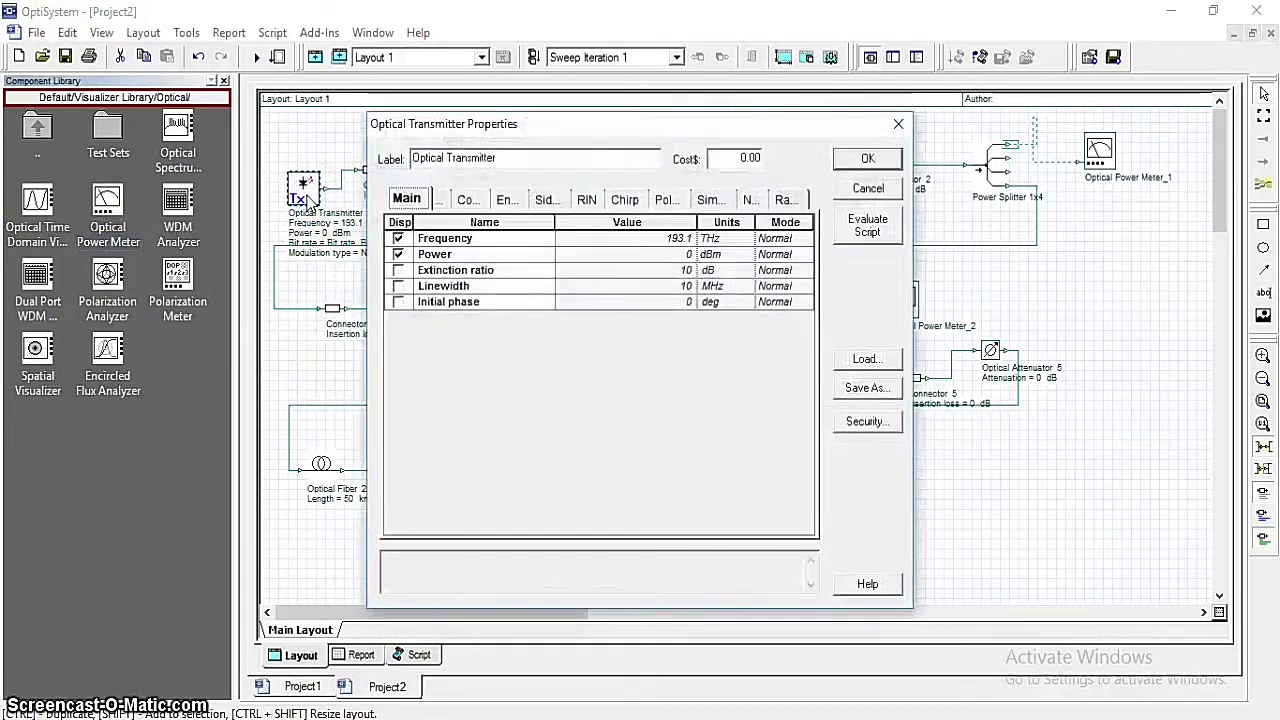
{"action": "left_click", "coordinate": [686, 255]}
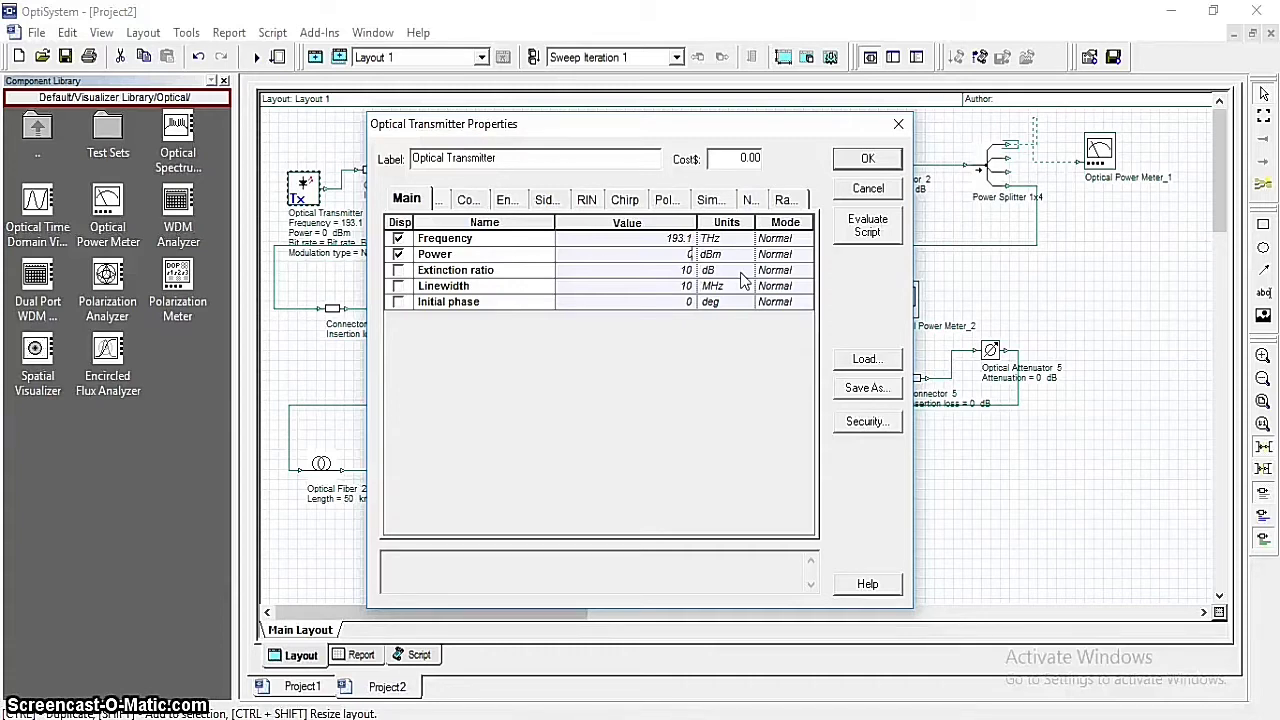
{"action": "type", "text": "1"}
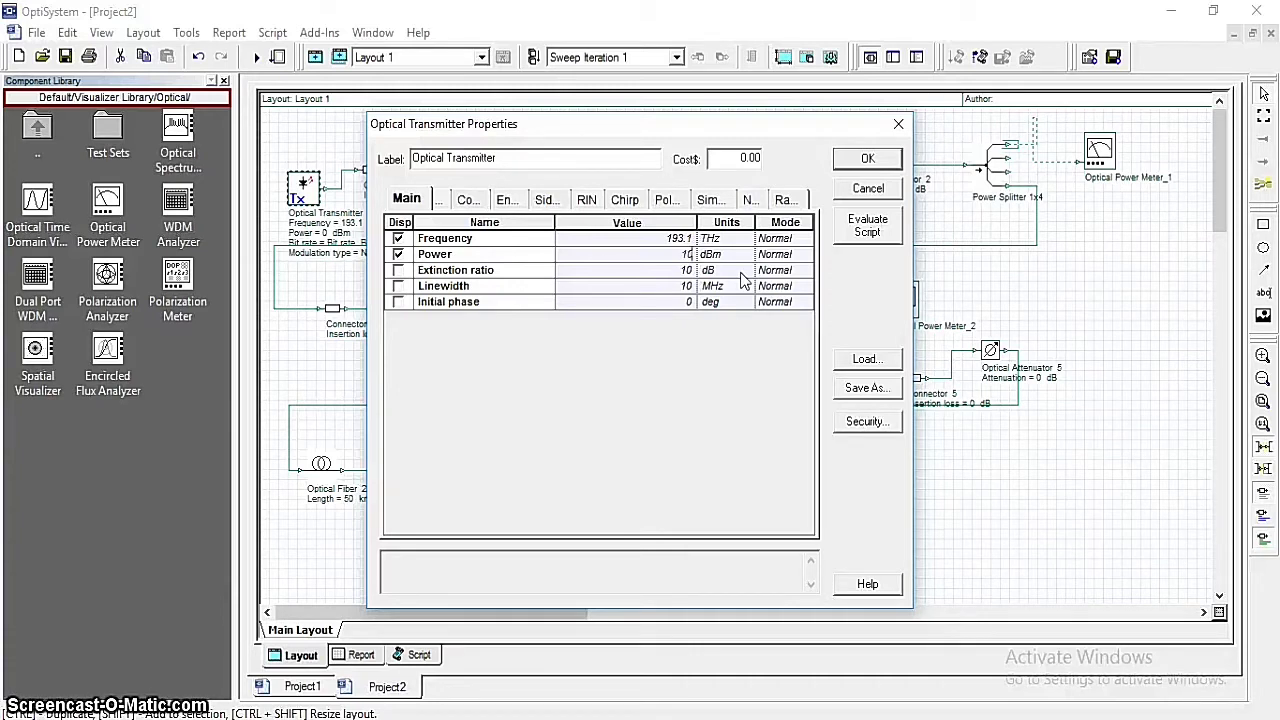
{"action": "left_click", "coordinate": [686, 271]}
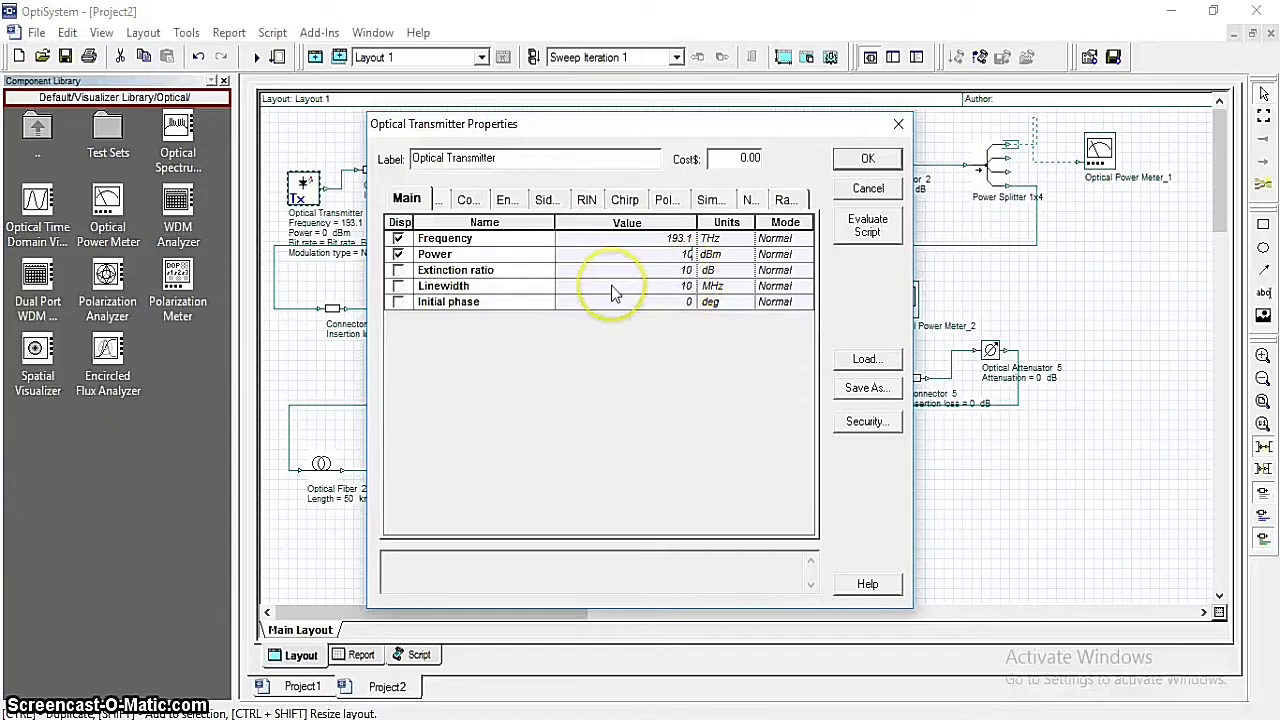
{"action": "left_click", "coordinate": [468, 200]}
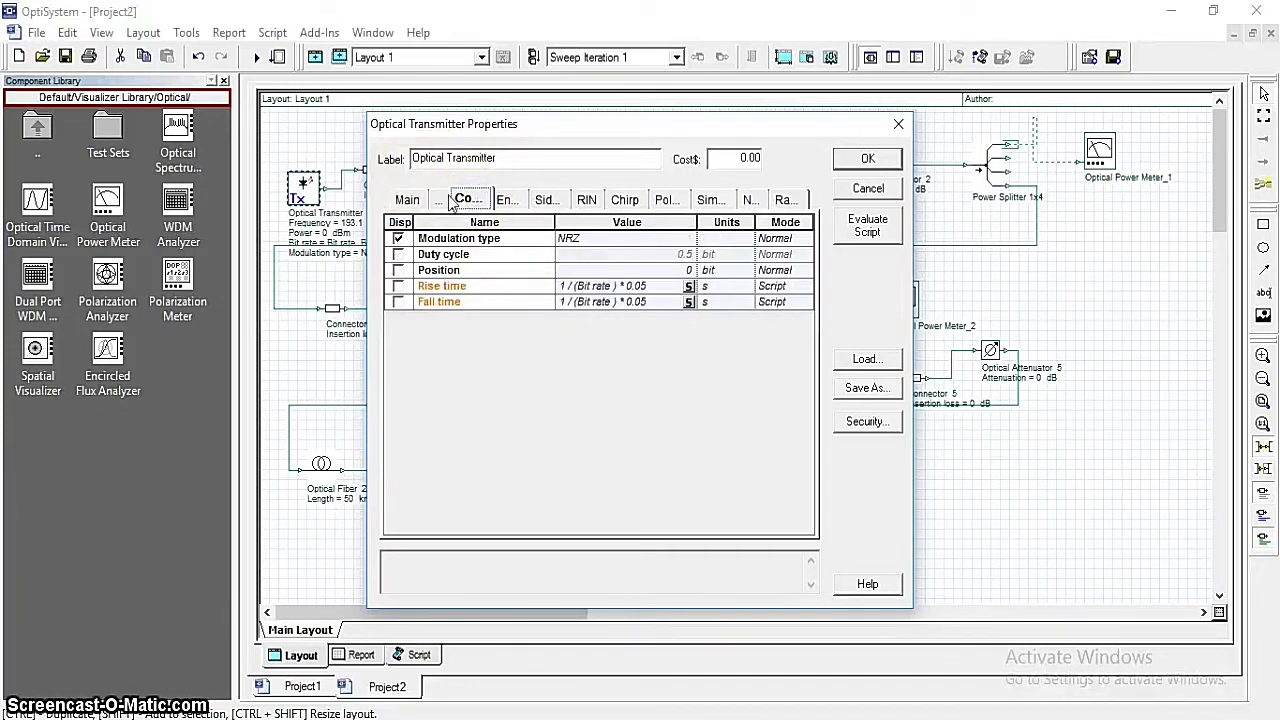
{"action": "left_click", "coordinate": [440, 201]}
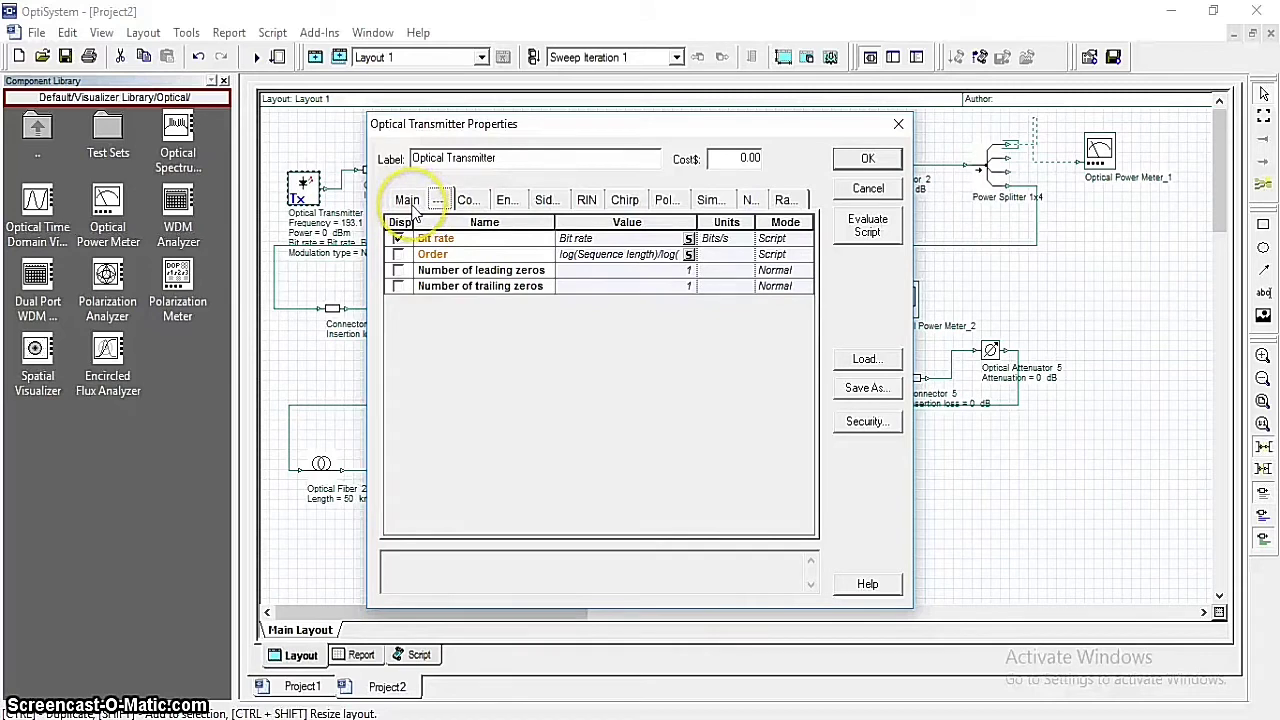
{"action": "left_click", "coordinate": [505, 200]}
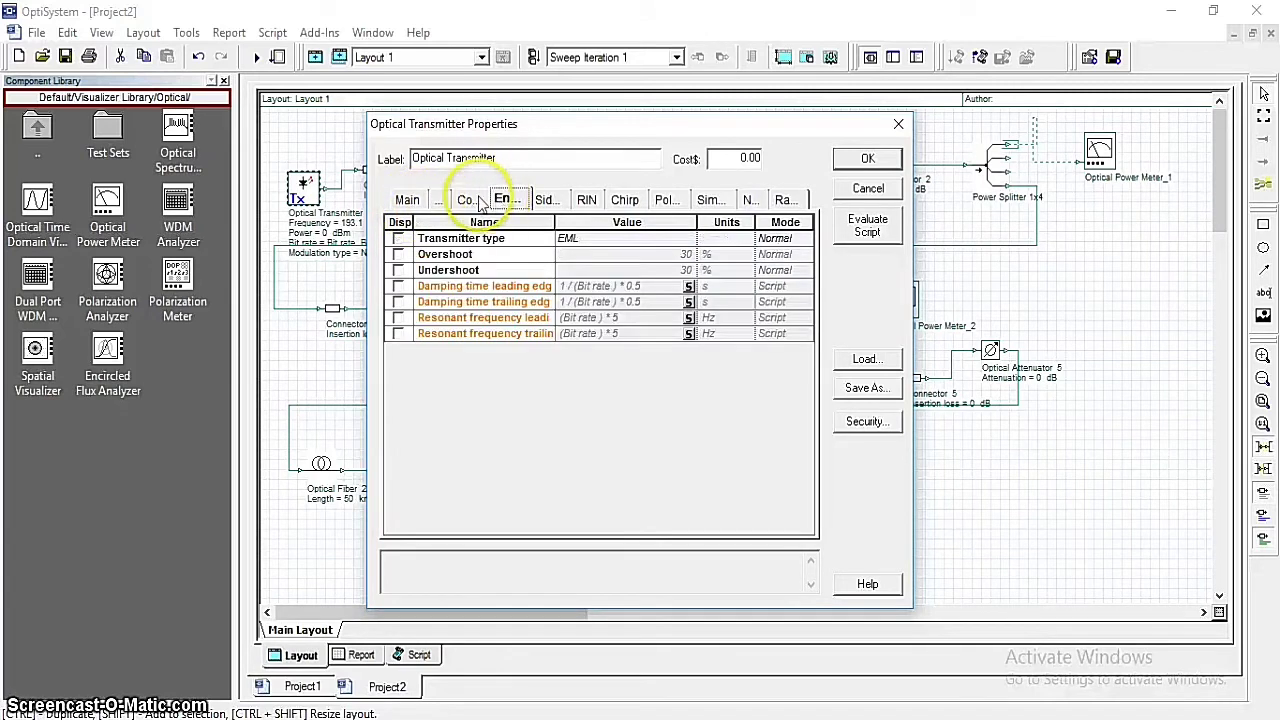
{"action": "left_click", "coordinate": [472, 199]}
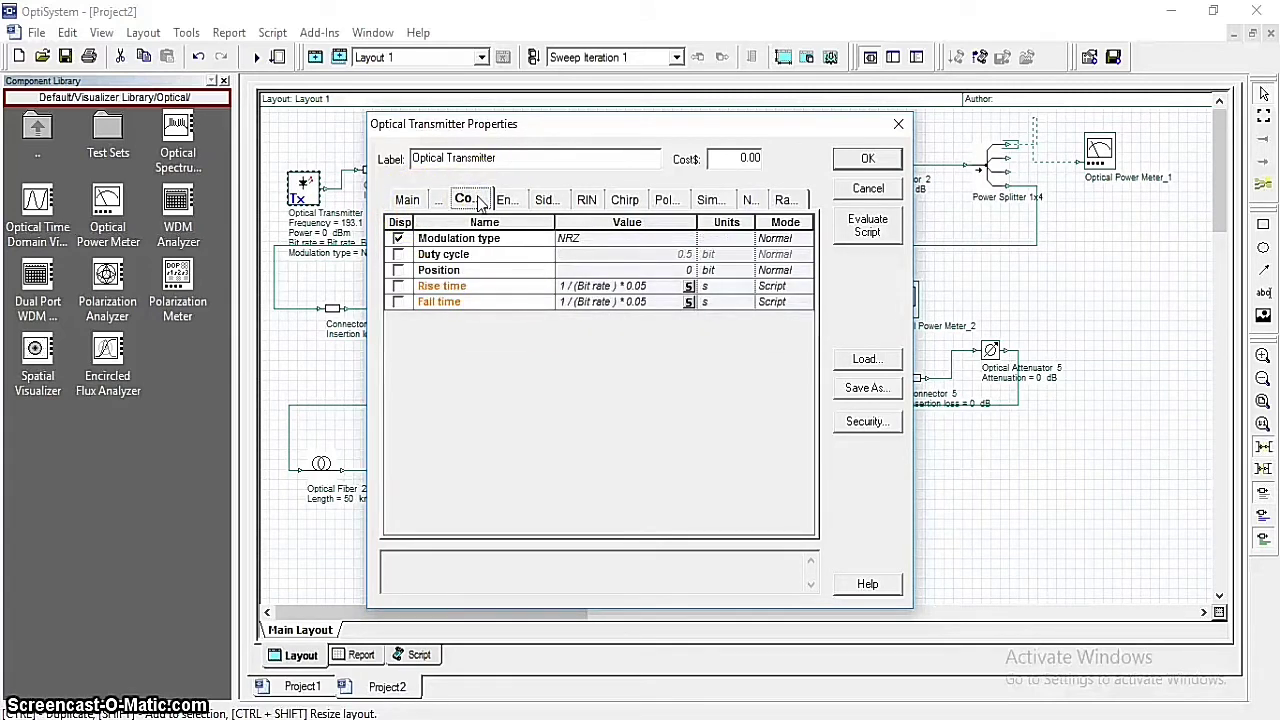
{"action": "left_click", "coordinate": [864, 157]}
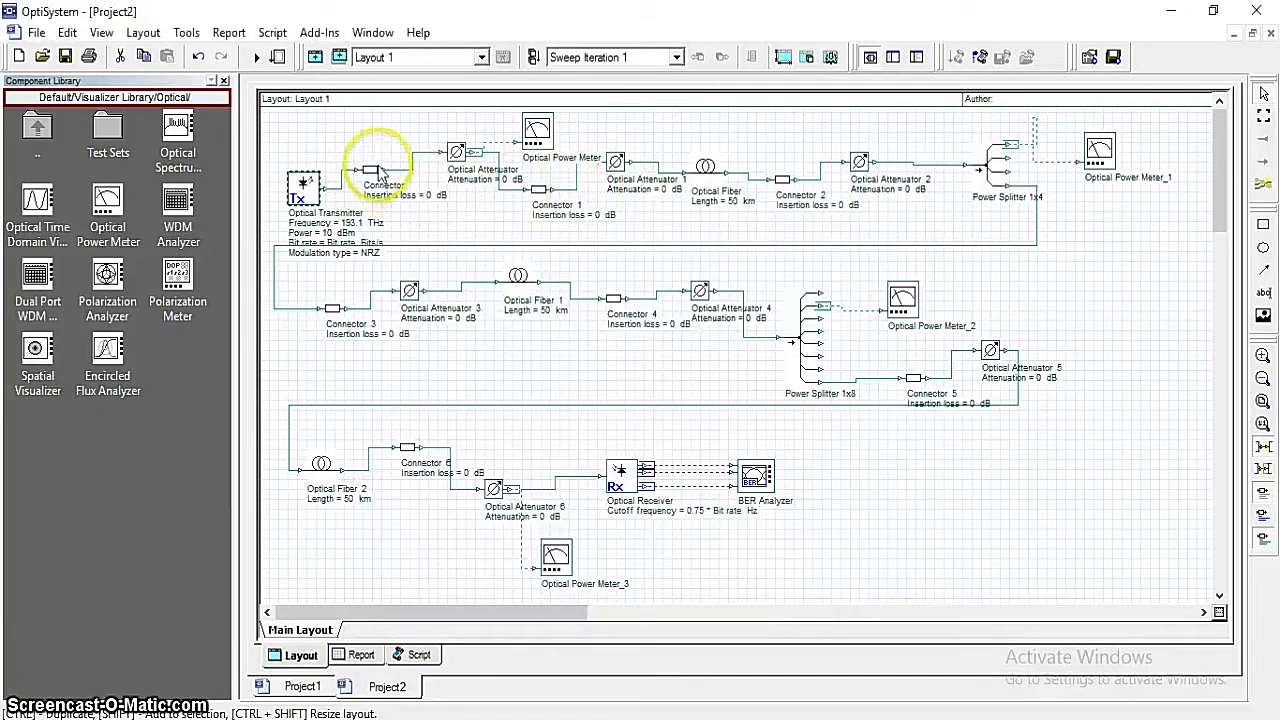
Set the insertion loss of the connector directly after the transmitter to 0.1 dB.
{"action": "double_click", "coordinate": [372, 168]}
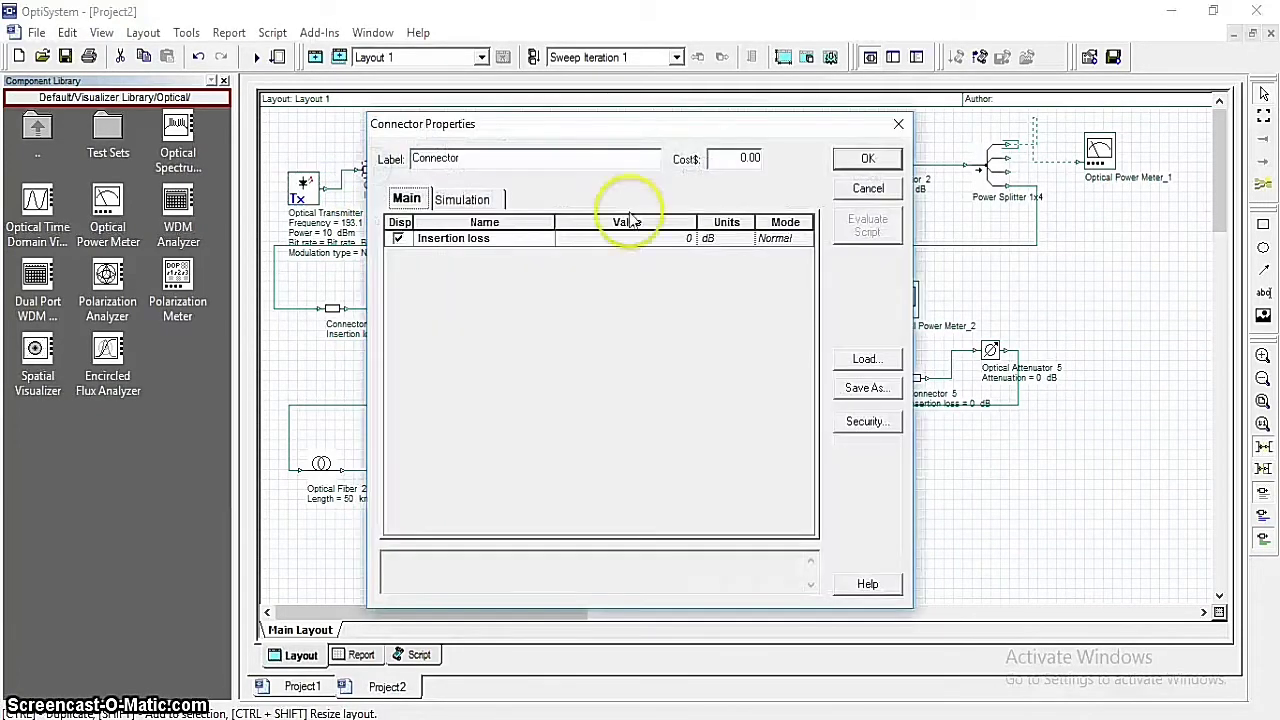
{"action": "left_click", "coordinate": [678, 240]}
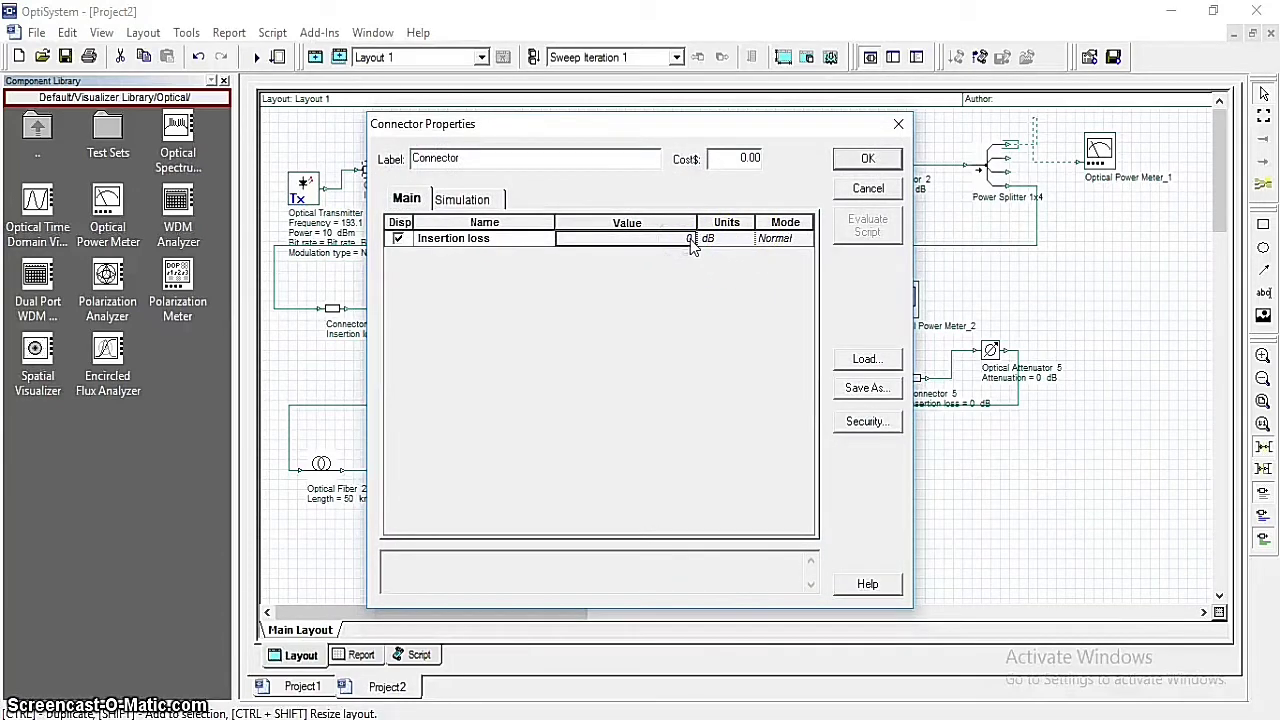
{"action": "key", "text": "Return"}
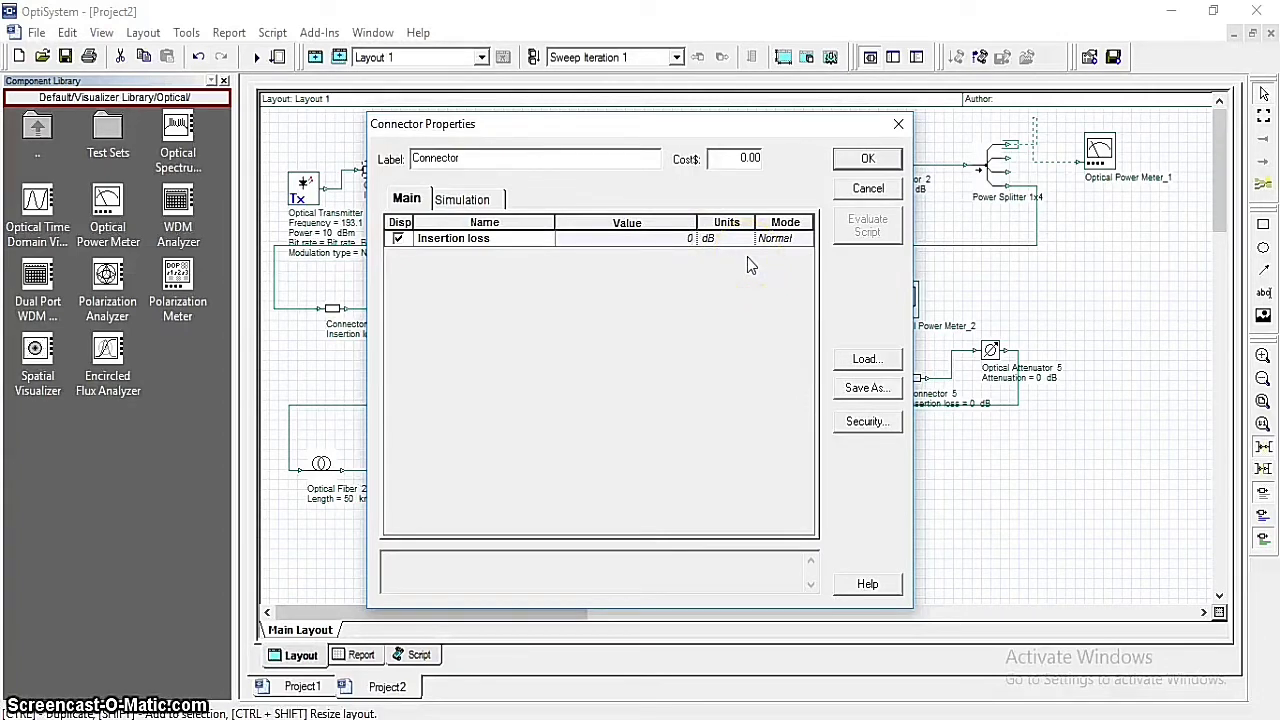
{"action": "key", "text": "BackSpace"}
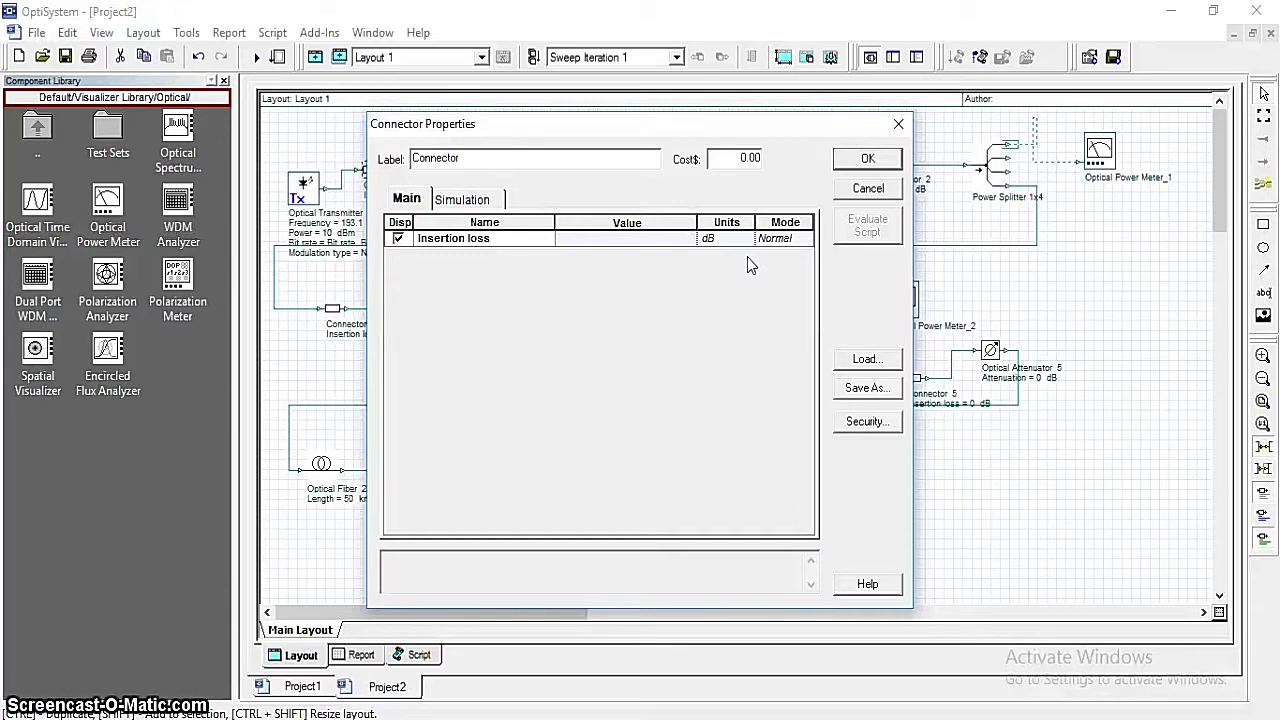
{"action": "type", "text": "0.1"}
{"action": "left_click", "coordinate": [867, 158]}
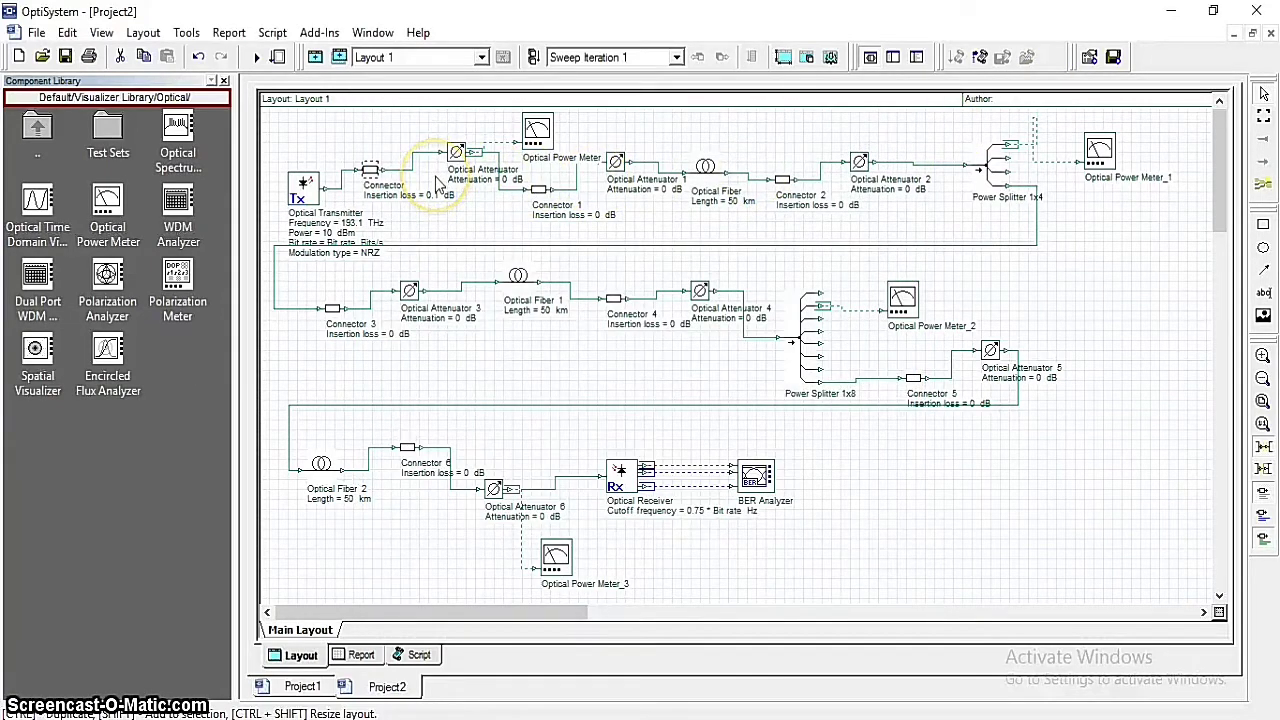
Set the attenuation of the first optical attenuator in the top row to 1 dB.
{"action": "left_click", "coordinate": [458, 152]}
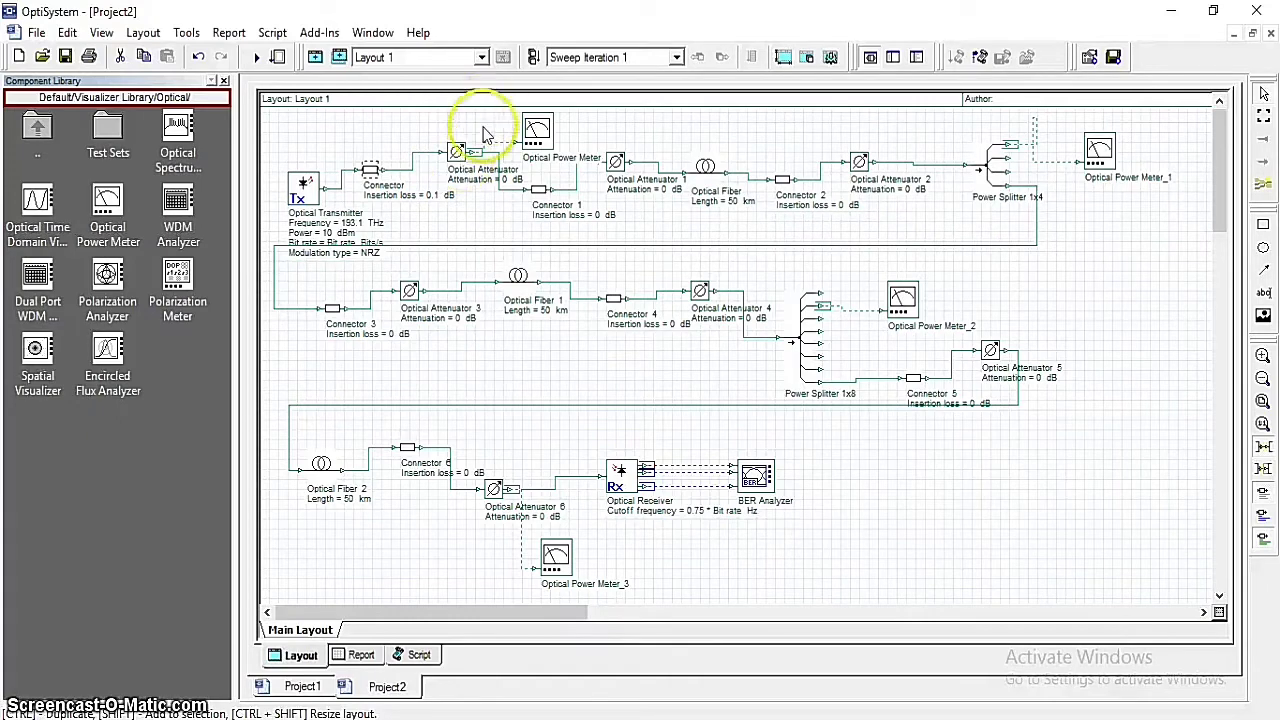
{"action": "double_click", "coordinate": [458, 152]}
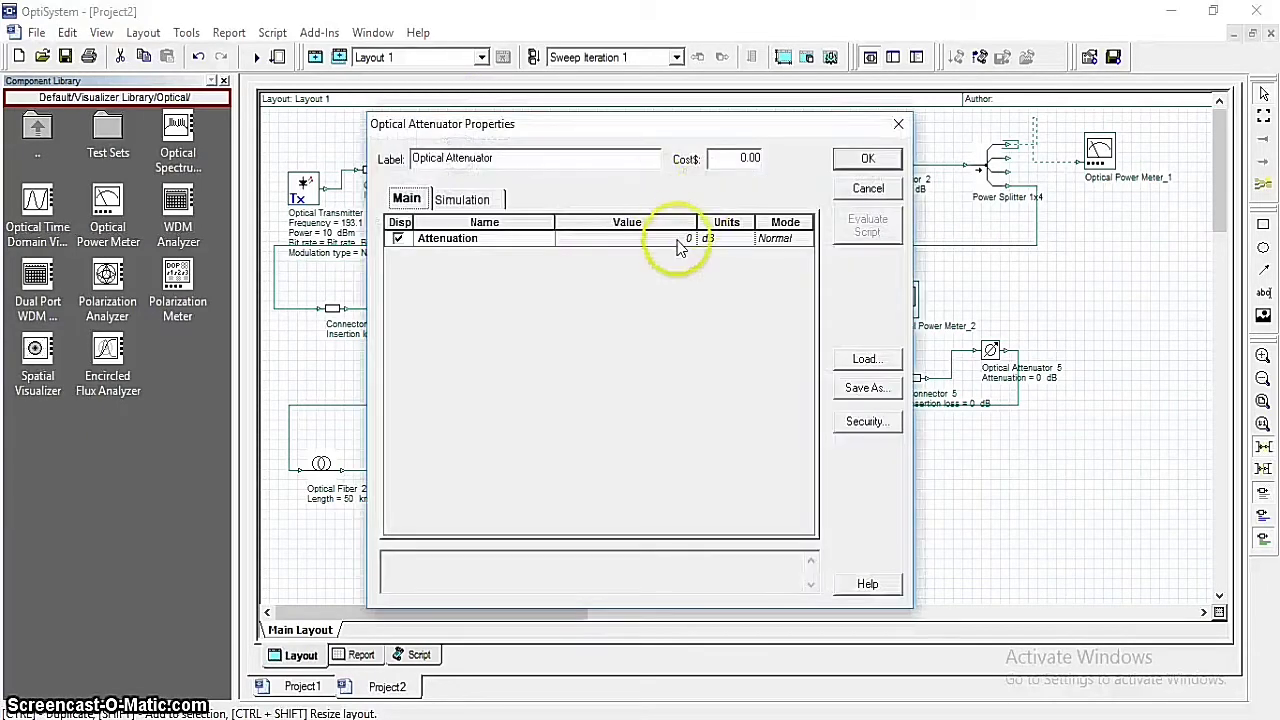
{"action": "left_click", "coordinate": [682, 242]}
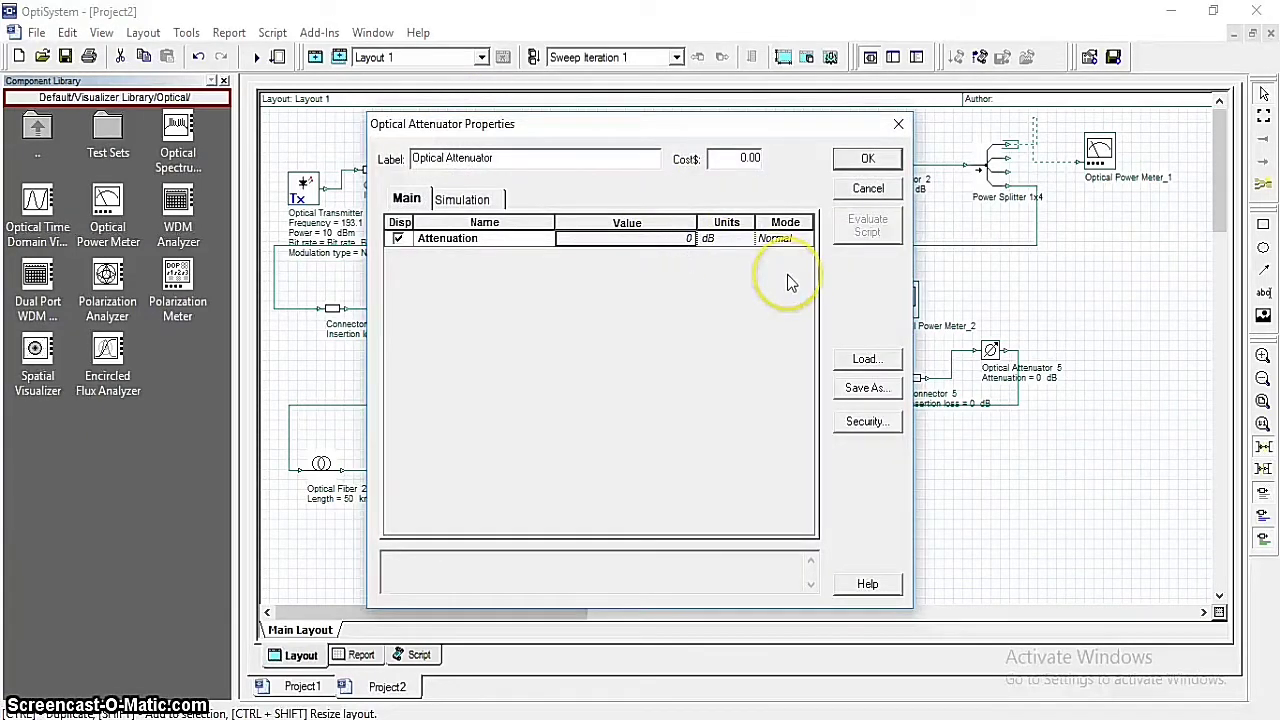
{"action": "left_click", "coordinate": [686, 242]}
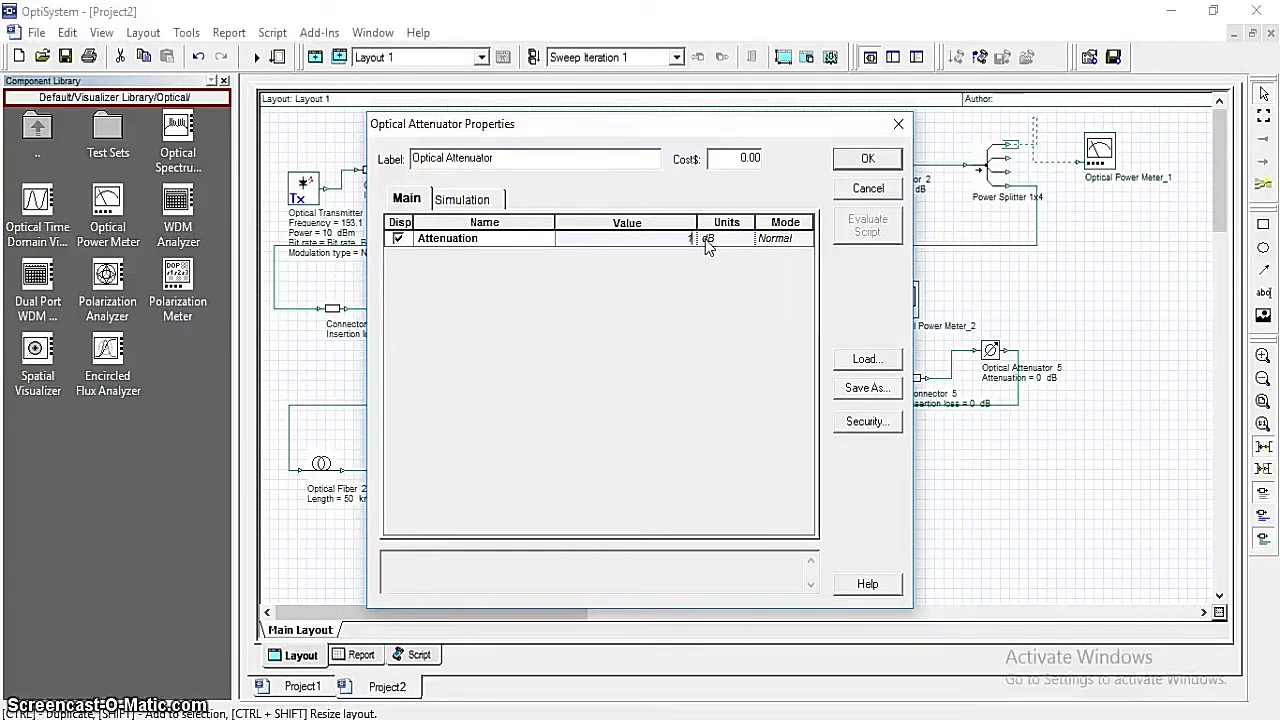
{"action": "left_click", "coordinate": [862, 158]}
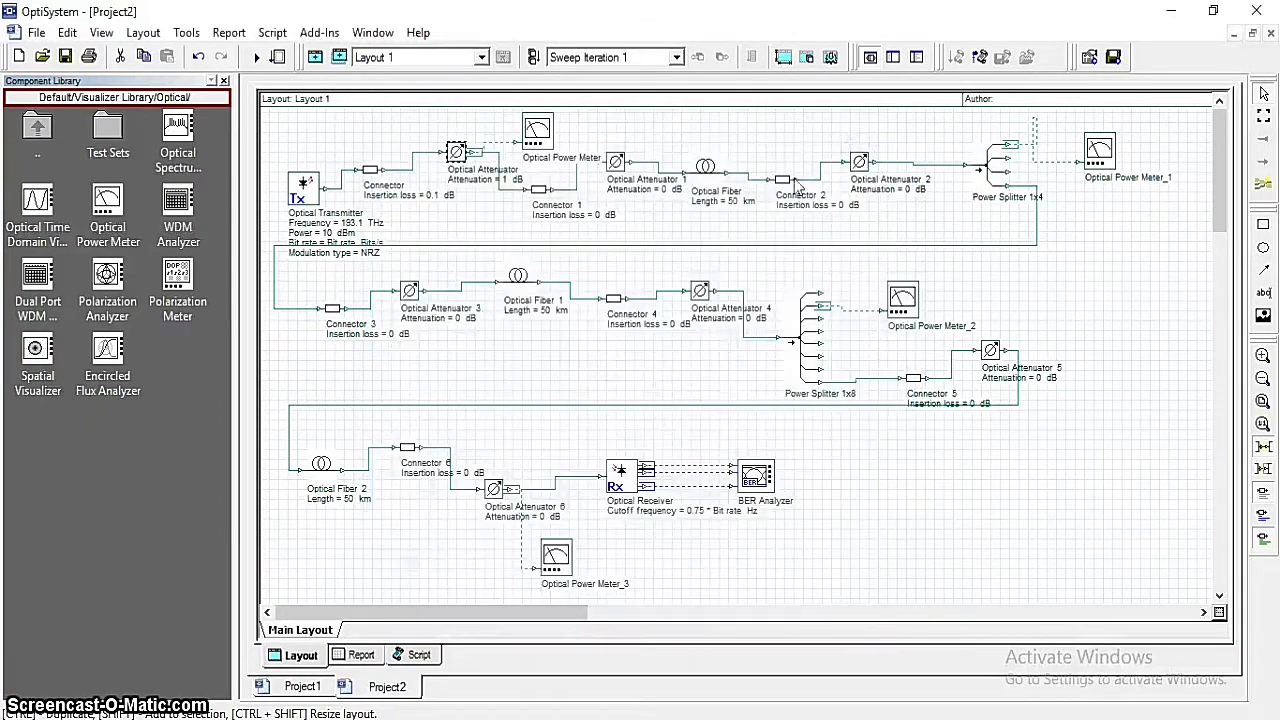
Set the insertion loss of Connector 1, after the first attenuator, to 0.1 dB.
{"action": "double_click", "coordinate": [538, 190]}
{"action": "left_click", "coordinate": [691, 240]}
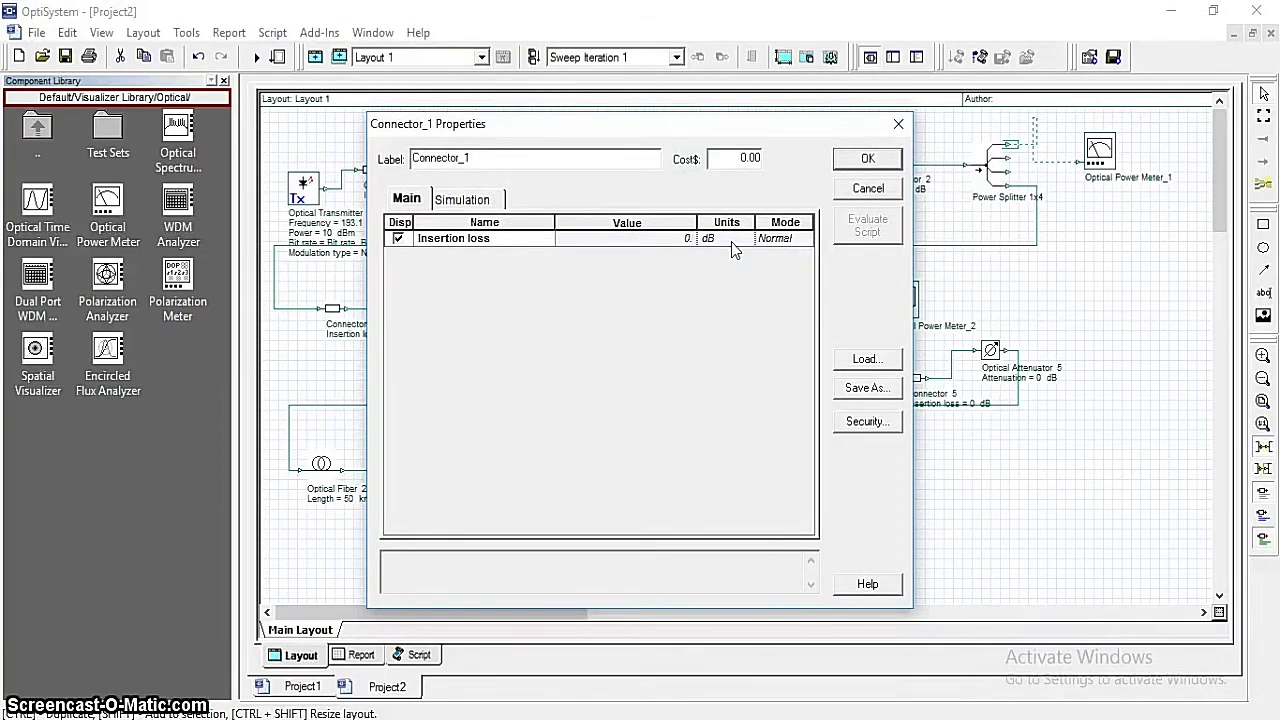
{"action": "type", "text": "0.1"}
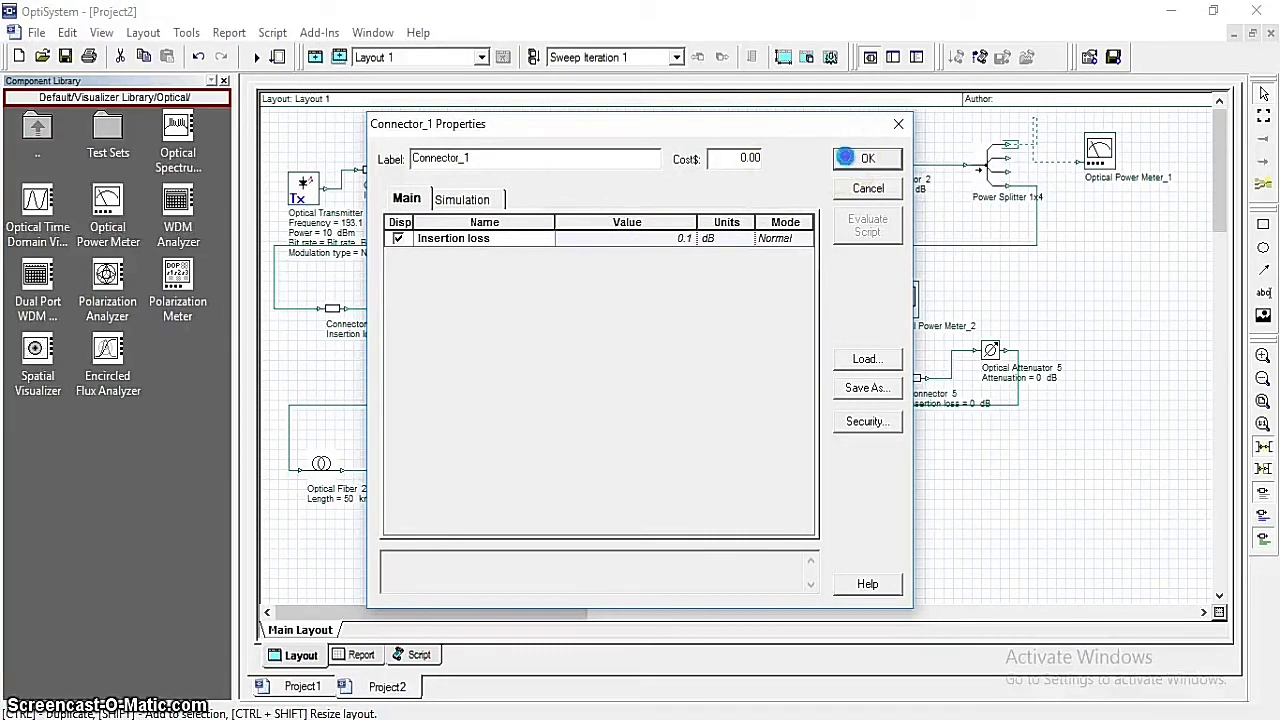
{"action": "left_click", "coordinate": [862, 159]}
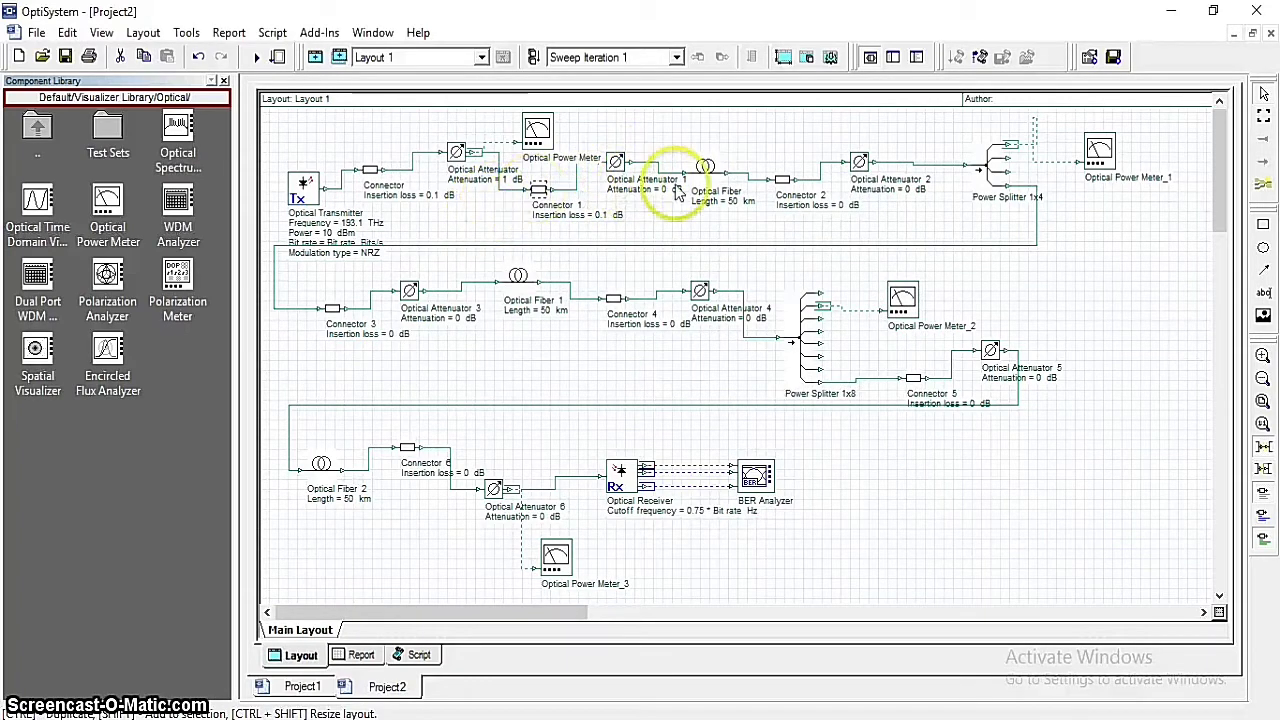
Set the attenuation of Optical Attenuator 1, just before the first fiber, to 1 dB.
{"action": "double_click", "coordinate": [617, 163]}
{"action": "left_click", "coordinate": [678, 242]}
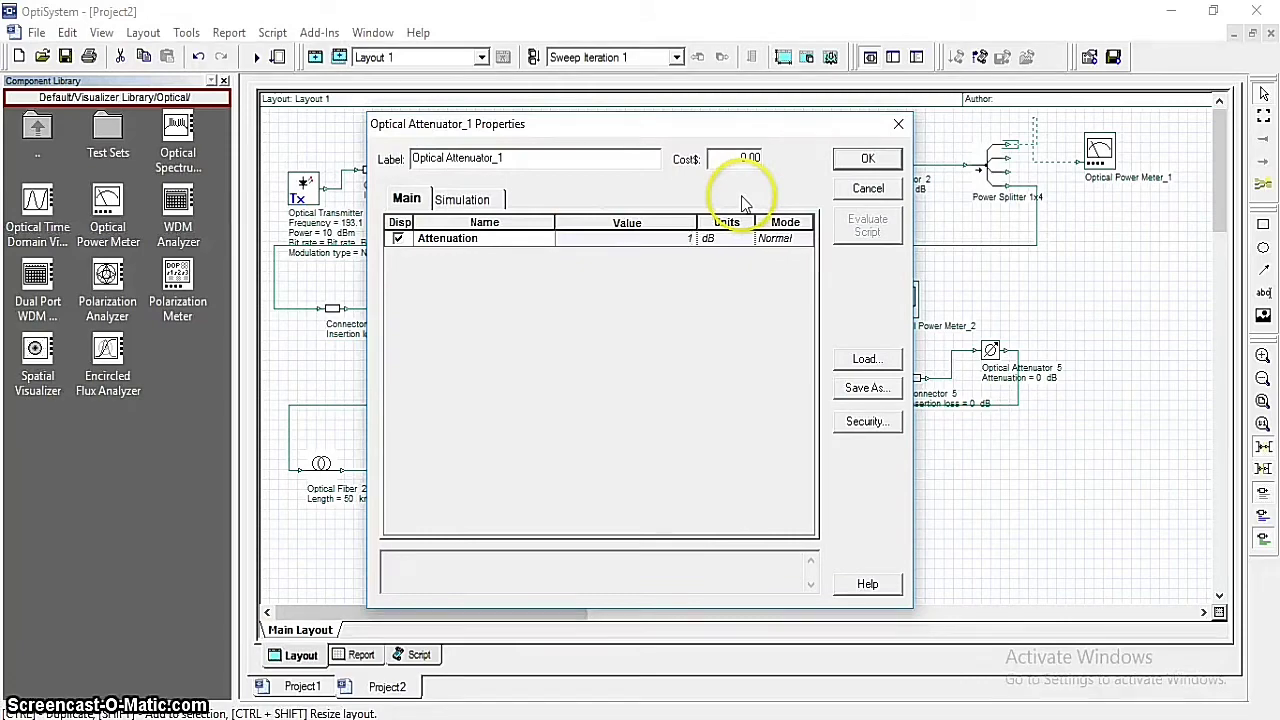
{"action": "left_click", "coordinate": [868, 158]}
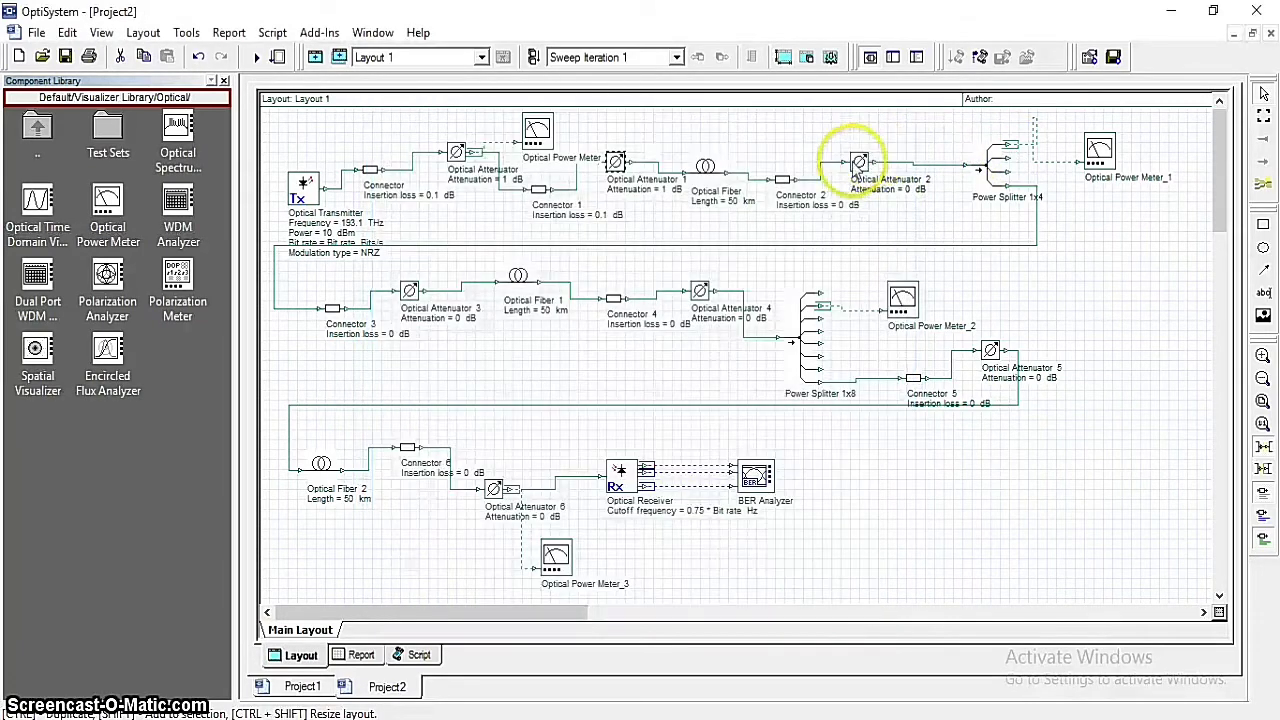
Set the length of the first optical fiber in the top row to 10 km.
{"action": "double_click", "coordinate": [708, 168]}
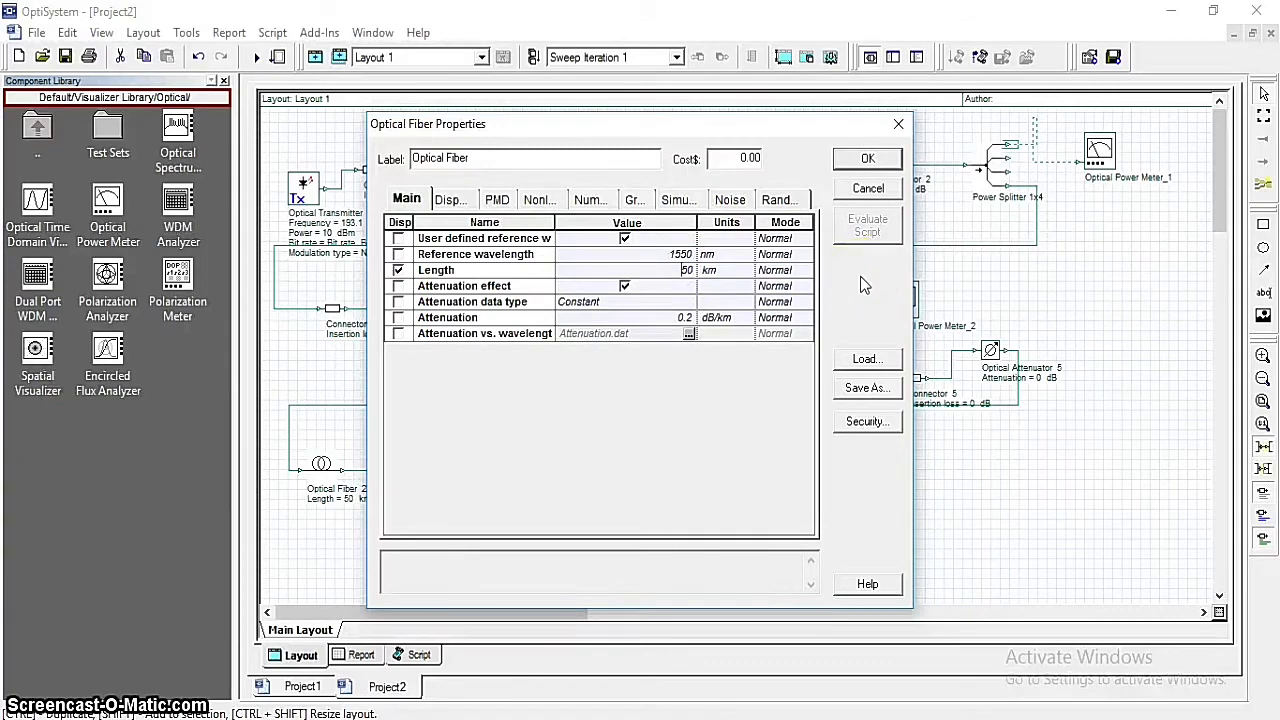
{"action": "key", "text": "Right"}
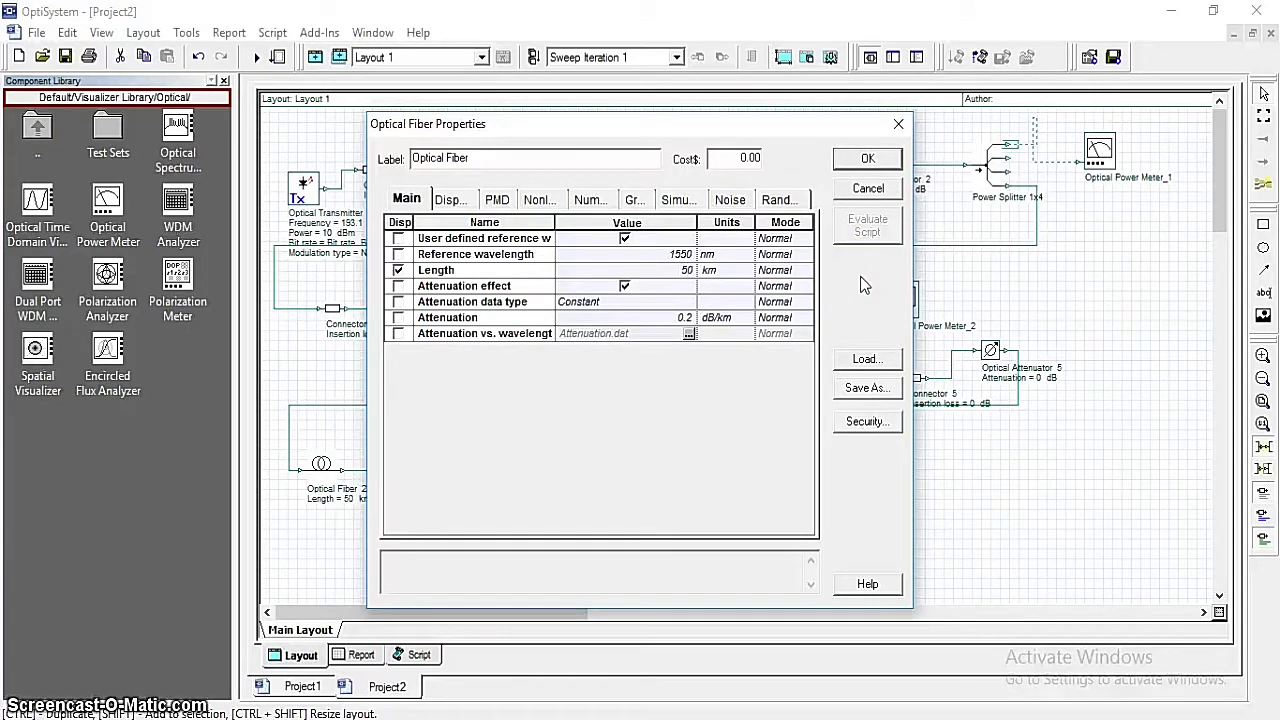
{"action": "key", "text": "BackSpace"}
{"action": "type", "text": "1"}
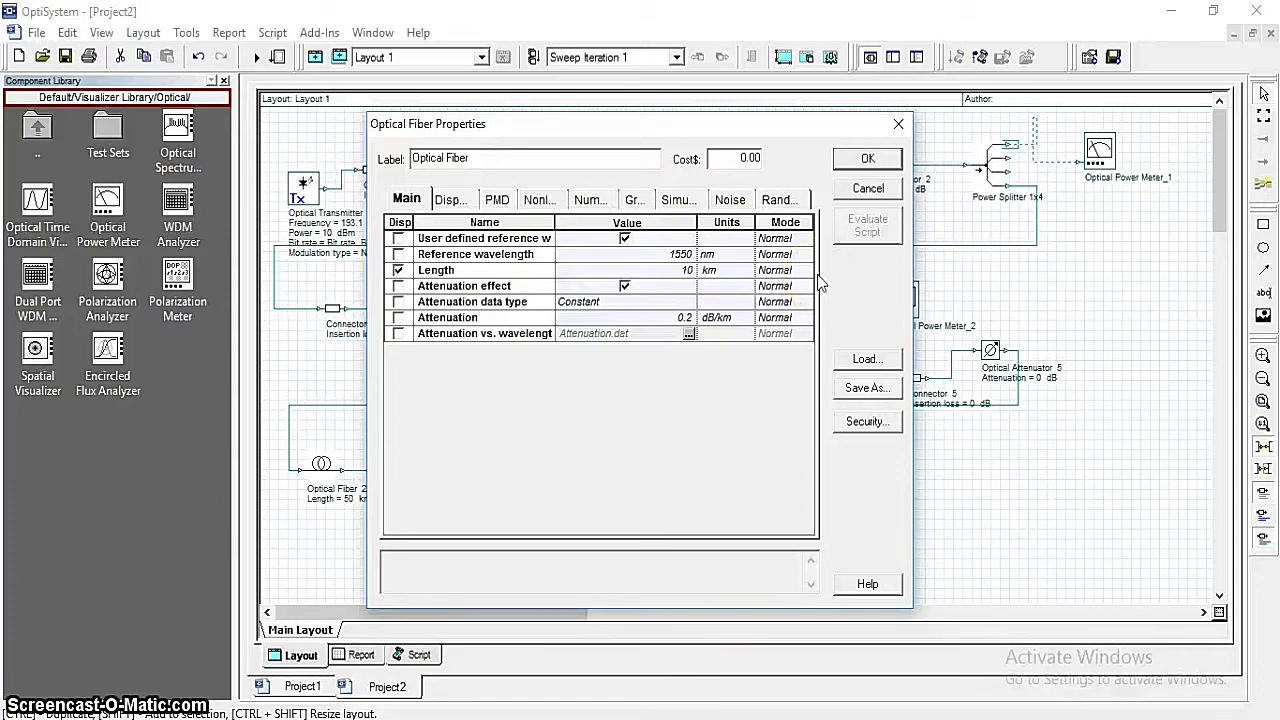
{"action": "left_click", "coordinate": [870, 156]}
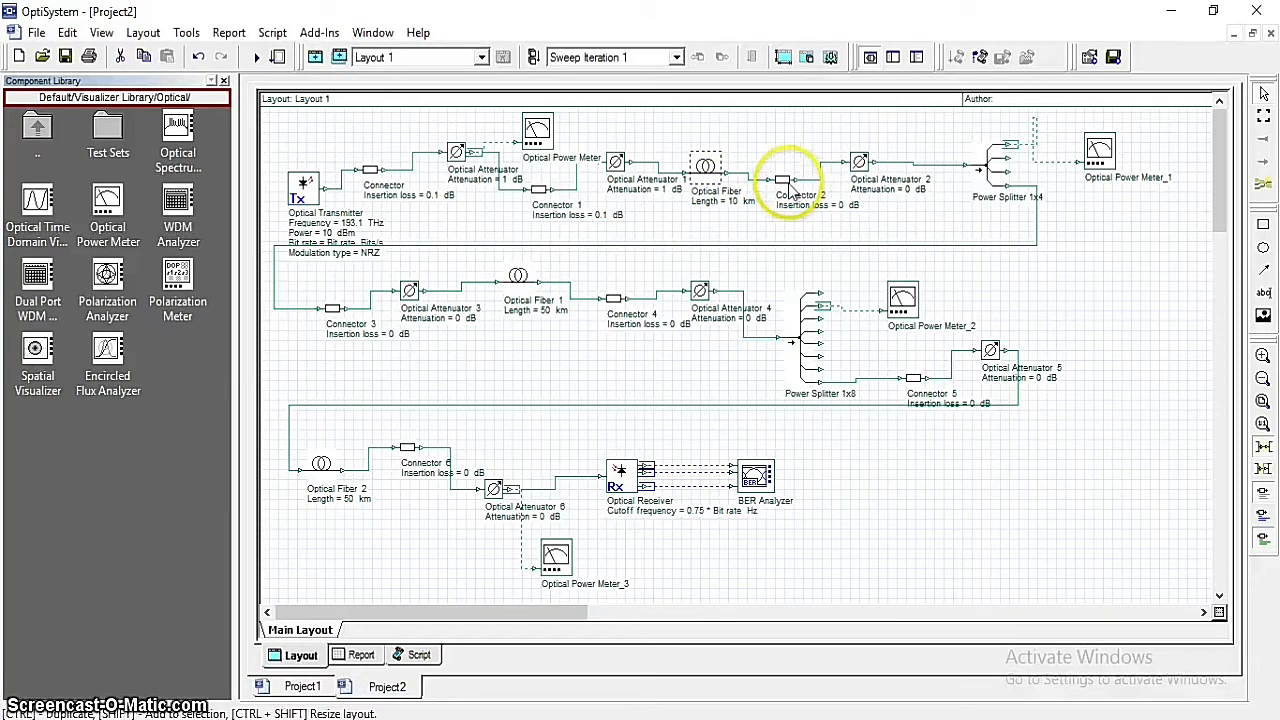
Set the insertion loss of Connector 2, after the first fiber, to 0.1 dB.
{"action": "double_click", "coordinate": [783, 186]}
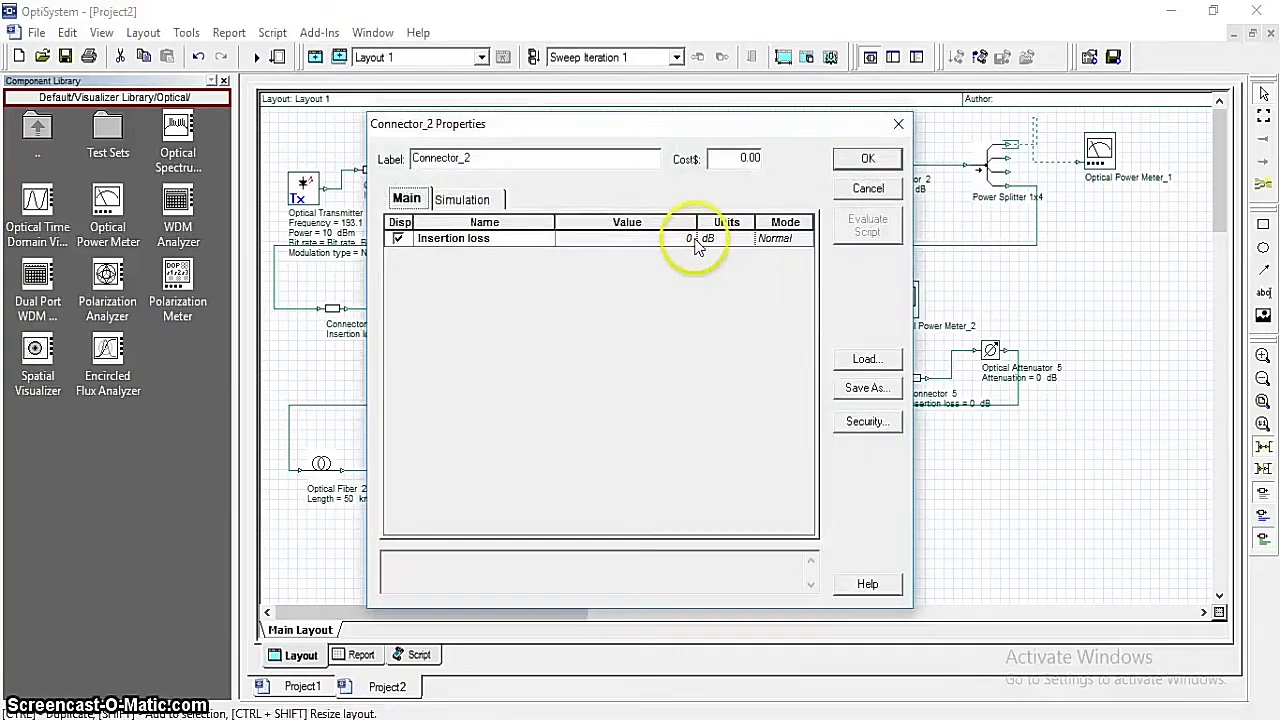
{"action": "left_click", "coordinate": [718, 251]}
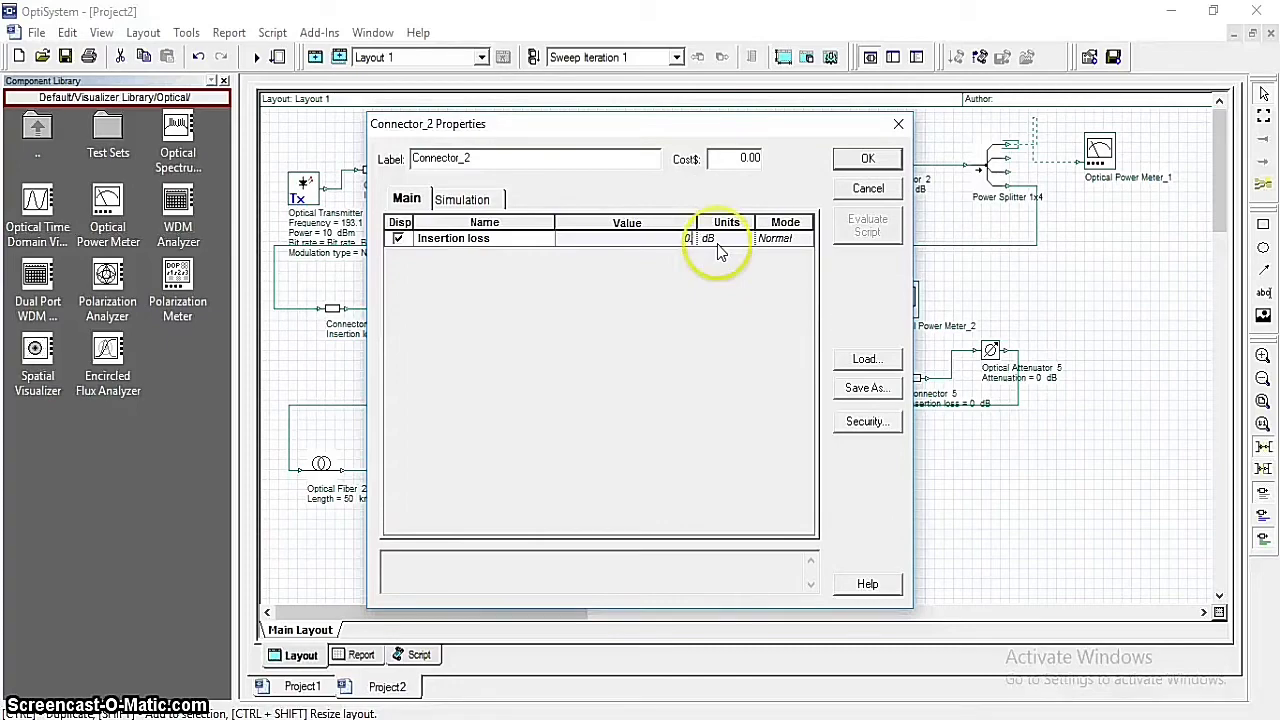
{"action": "left_click", "coordinate": [864, 158]}
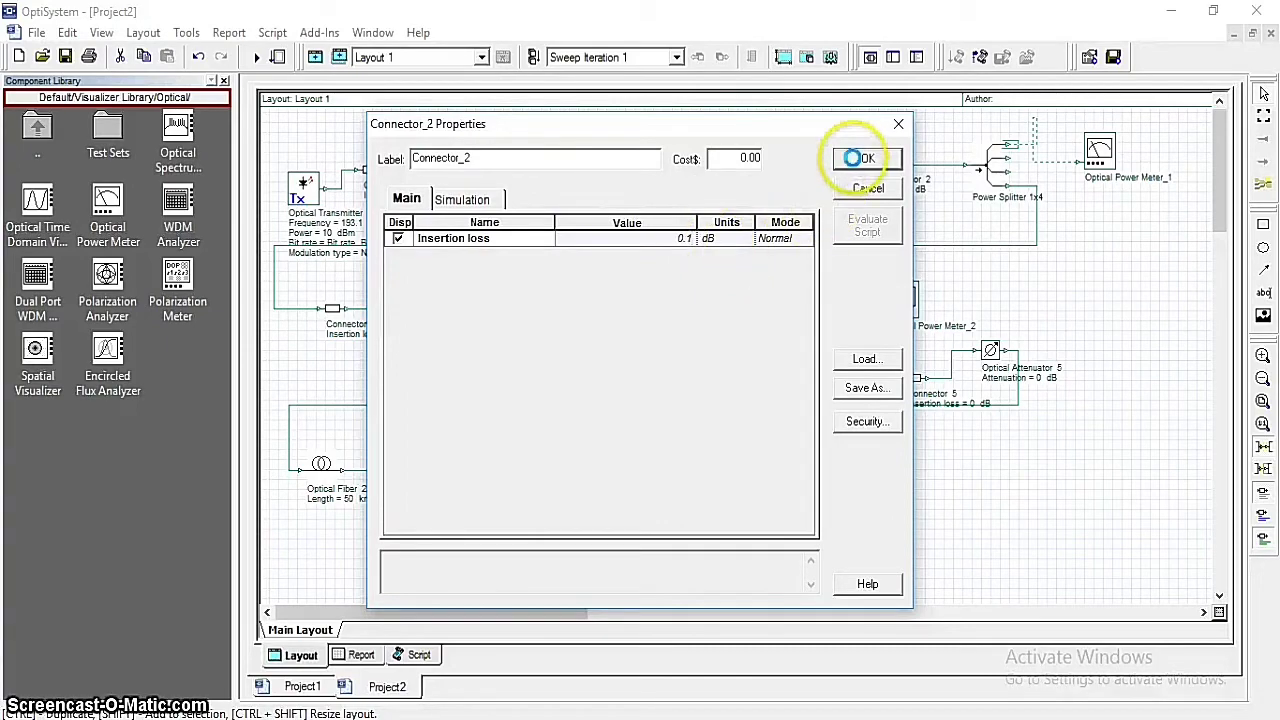
Set the attenuation of Optical Attenuator 2, just before the 1x4 power splitter, to 1 dB.
{"action": "double_click", "coordinate": [858, 163]}
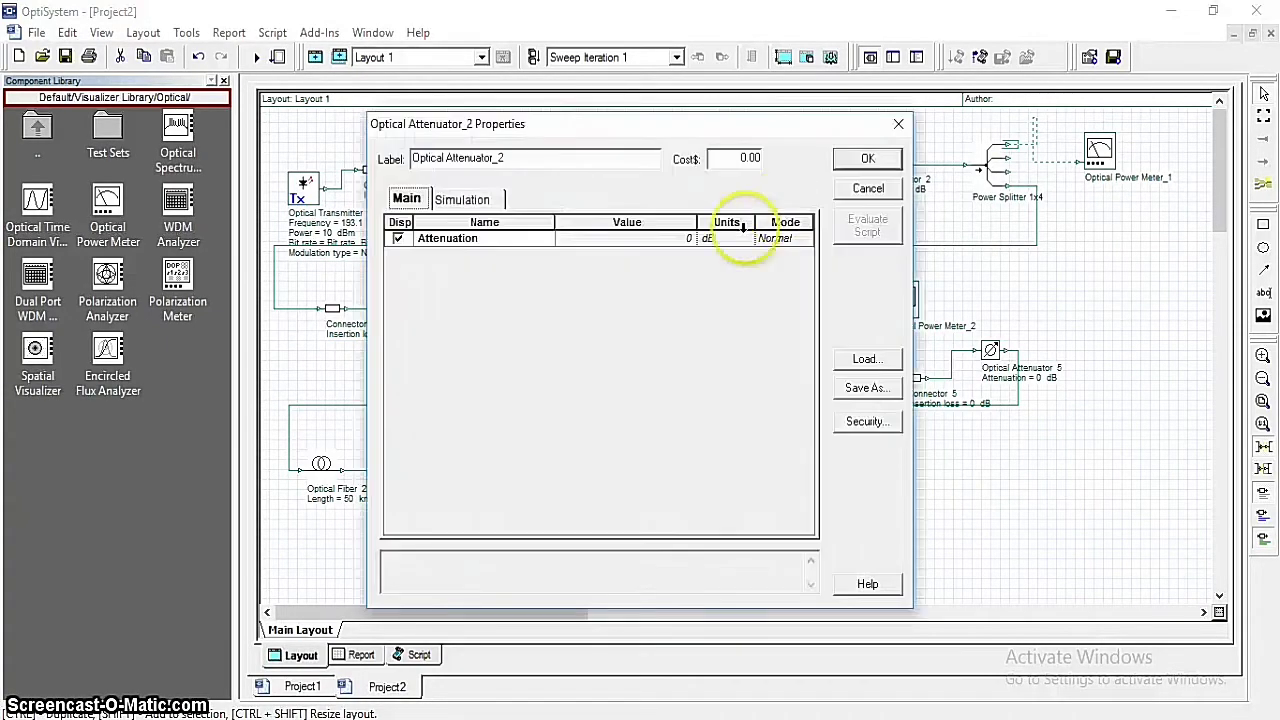
{"action": "left_click", "coordinate": [688, 240]}
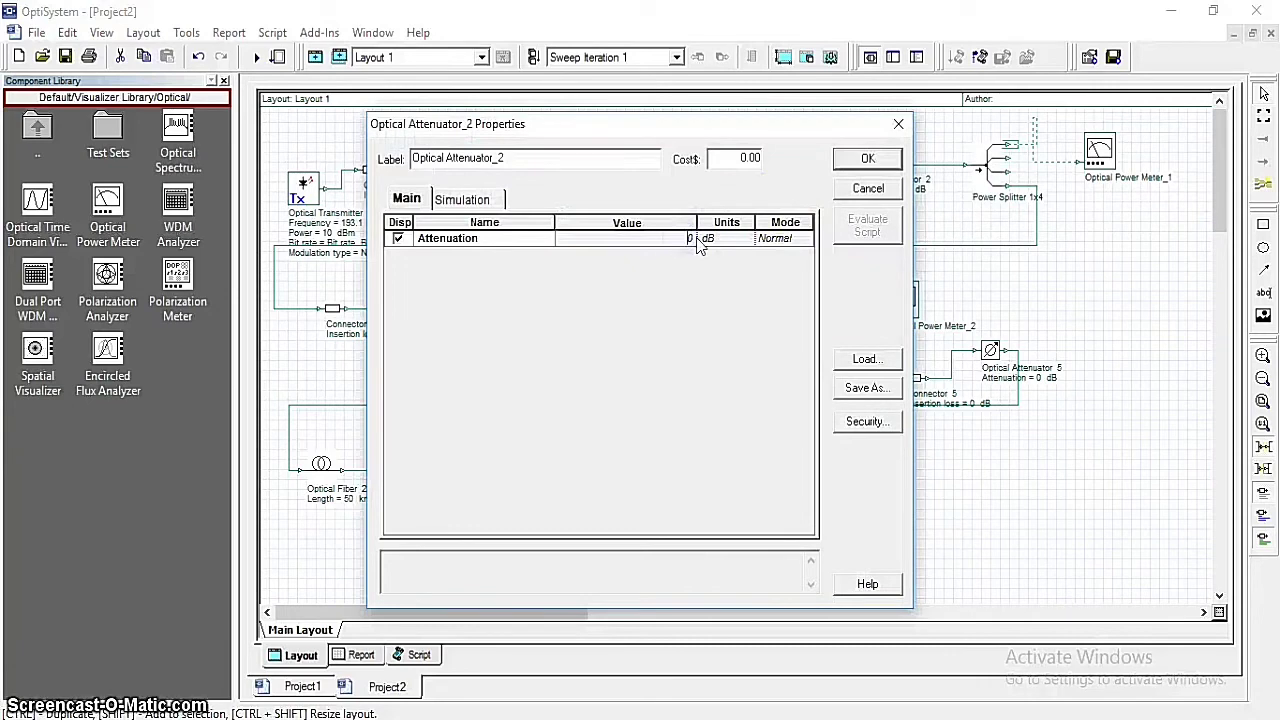
{"action": "type", "text": "1"}
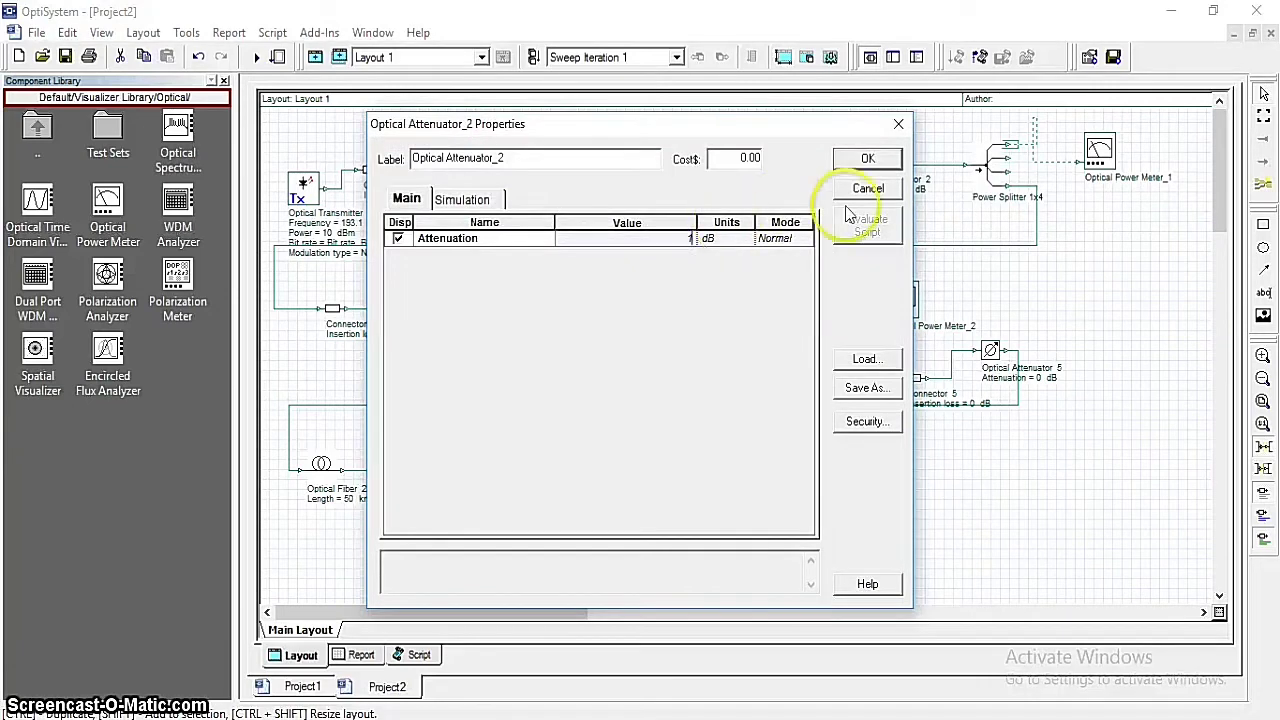
{"action": "left_click", "coordinate": [882, 158]}
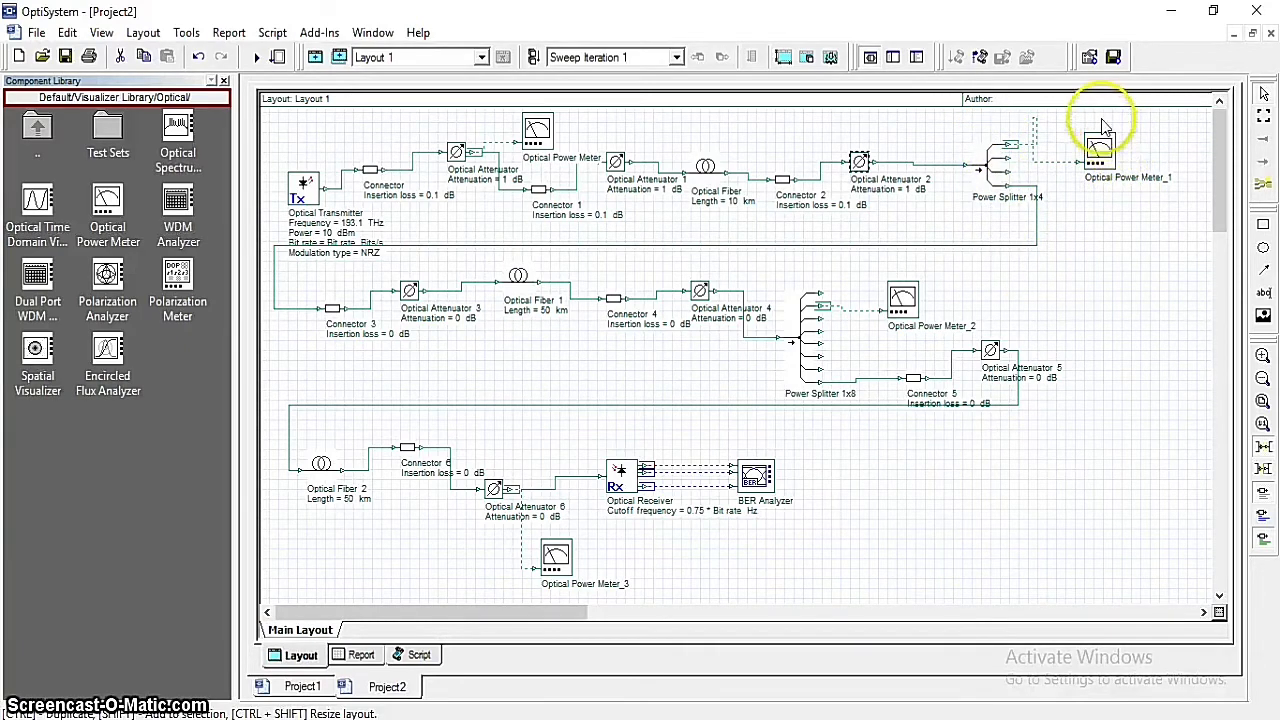
Set the insertion loss of Connector 3, at the start of the middle row, to 0.1 dB.
{"action": "left_click", "coordinate": [334, 312]}
{"action": "double_click", "coordinate": [336, 316]}
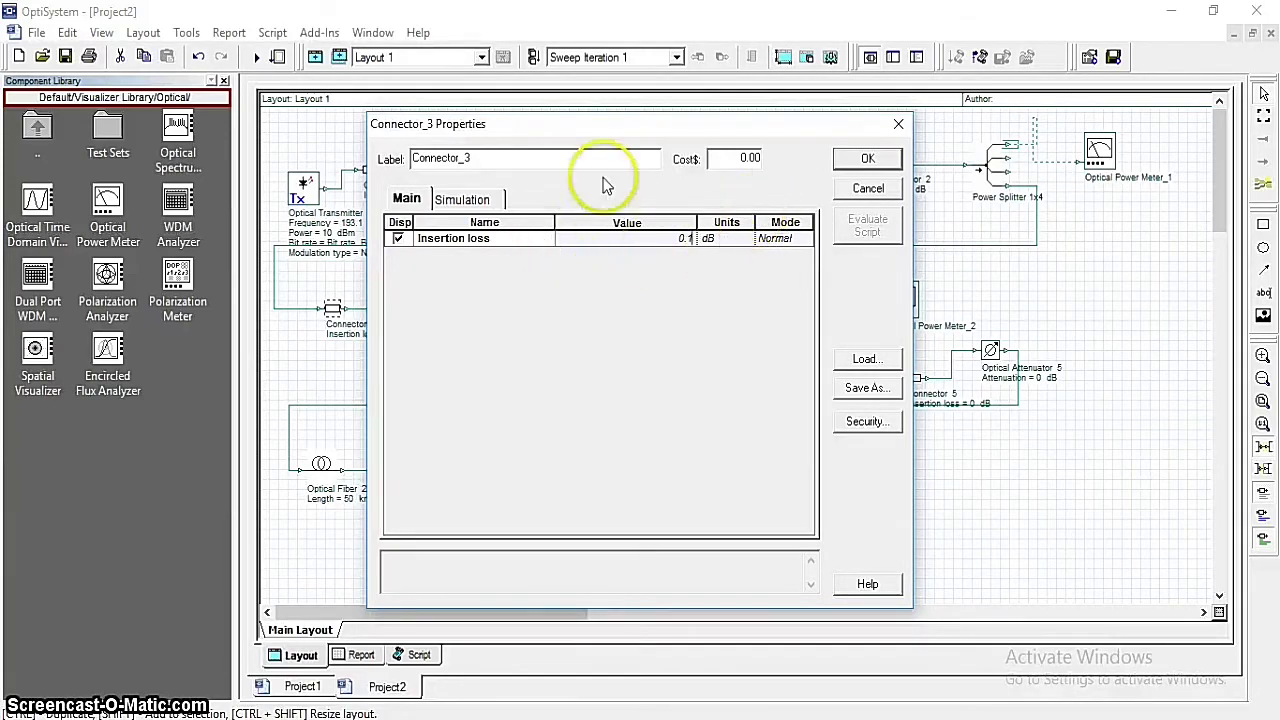
{"action": "left_click", "coordinate": [850, 160]}
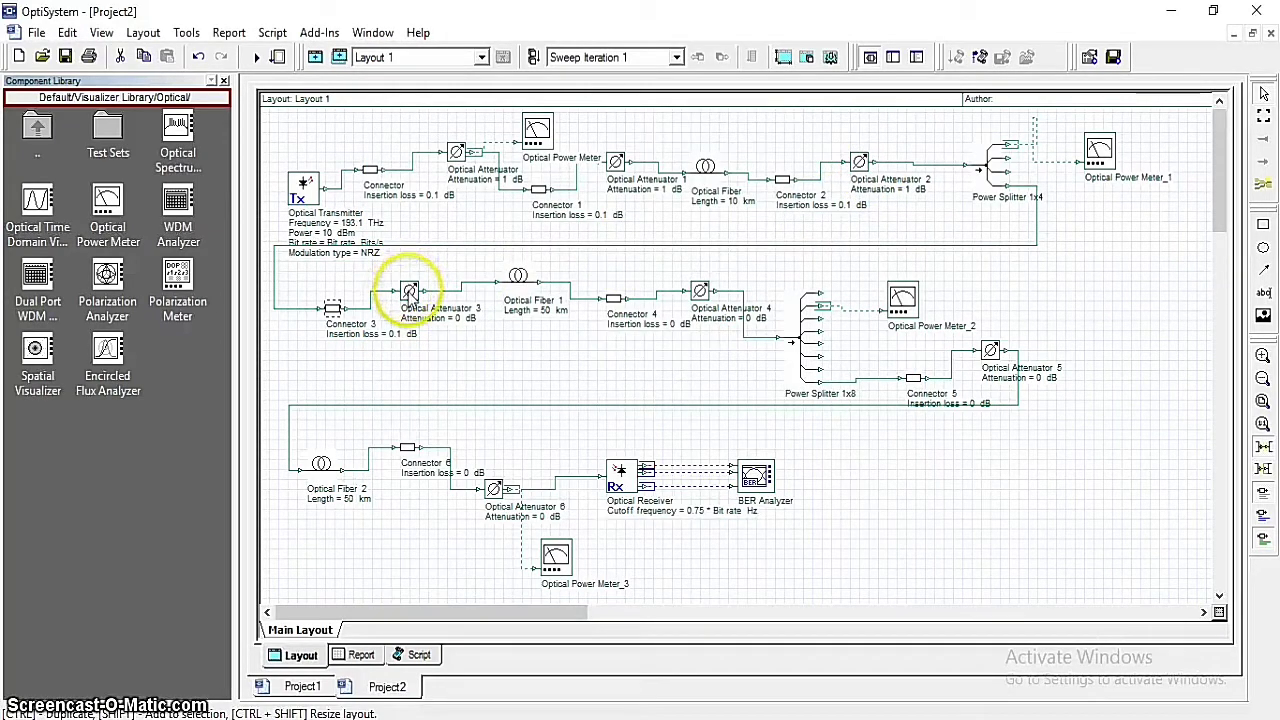
Set the attenuation of Optical Attenuator 3, just before the middle row's fiber, to 1 dB.
{"action": "left_click", "coordinate": [409, 291]}
{"action": "double_click", "coordinate": [409, 291]}
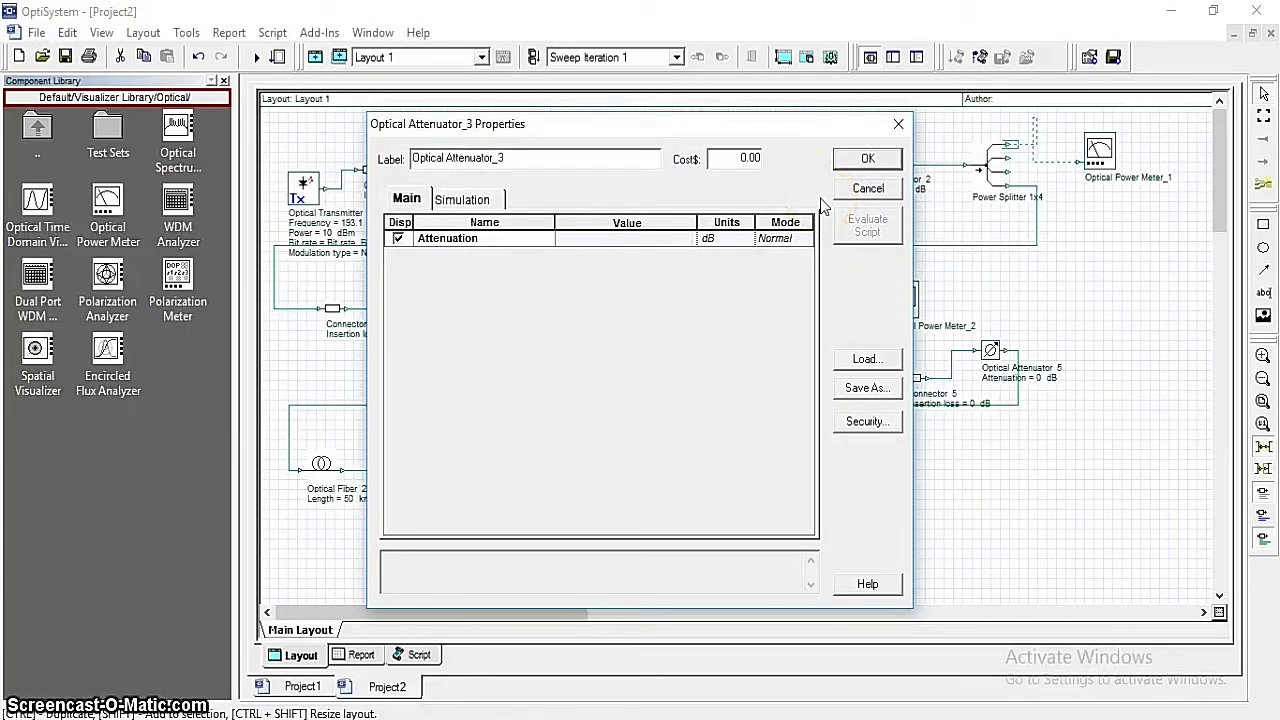
{"action": "left_click", "coordinate": [1052, 197]}
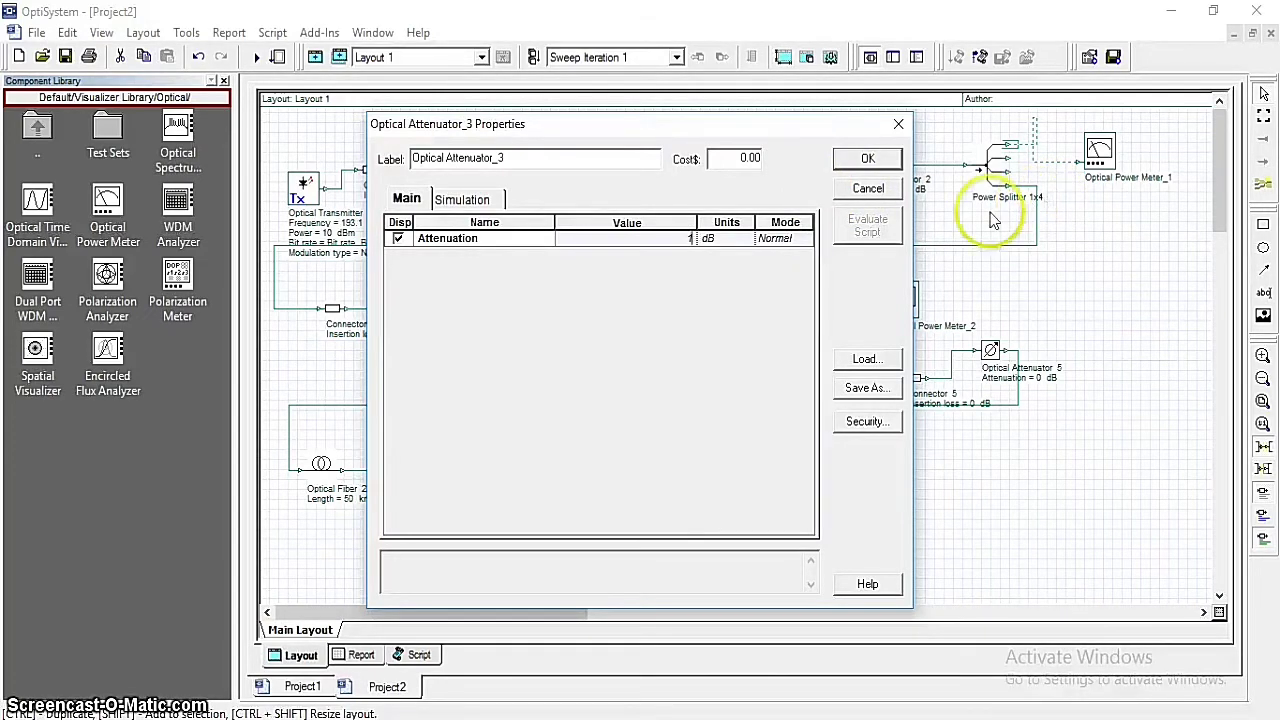
{"action": "left_click", "coordinate": [866, 162]}
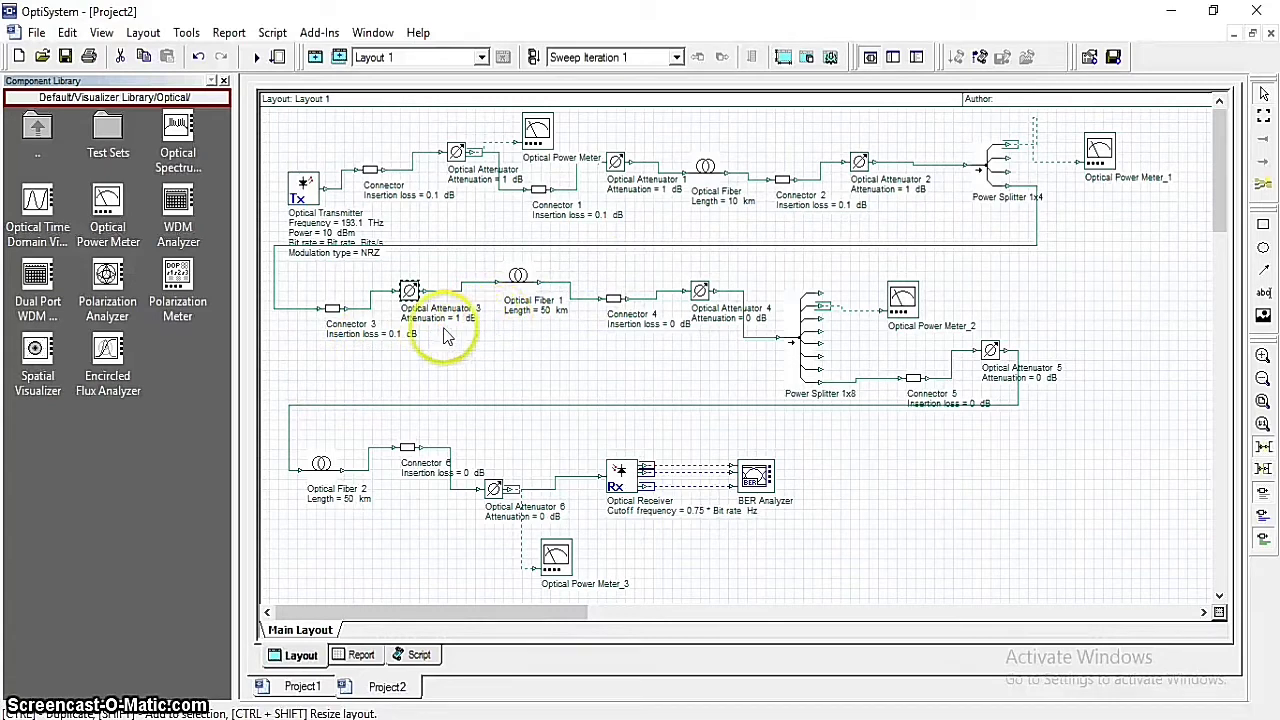
Set the length of Optical Fiber 1 in the middle row to 5 km.
{"action": "double_click", "coordinate": [518, 278]}
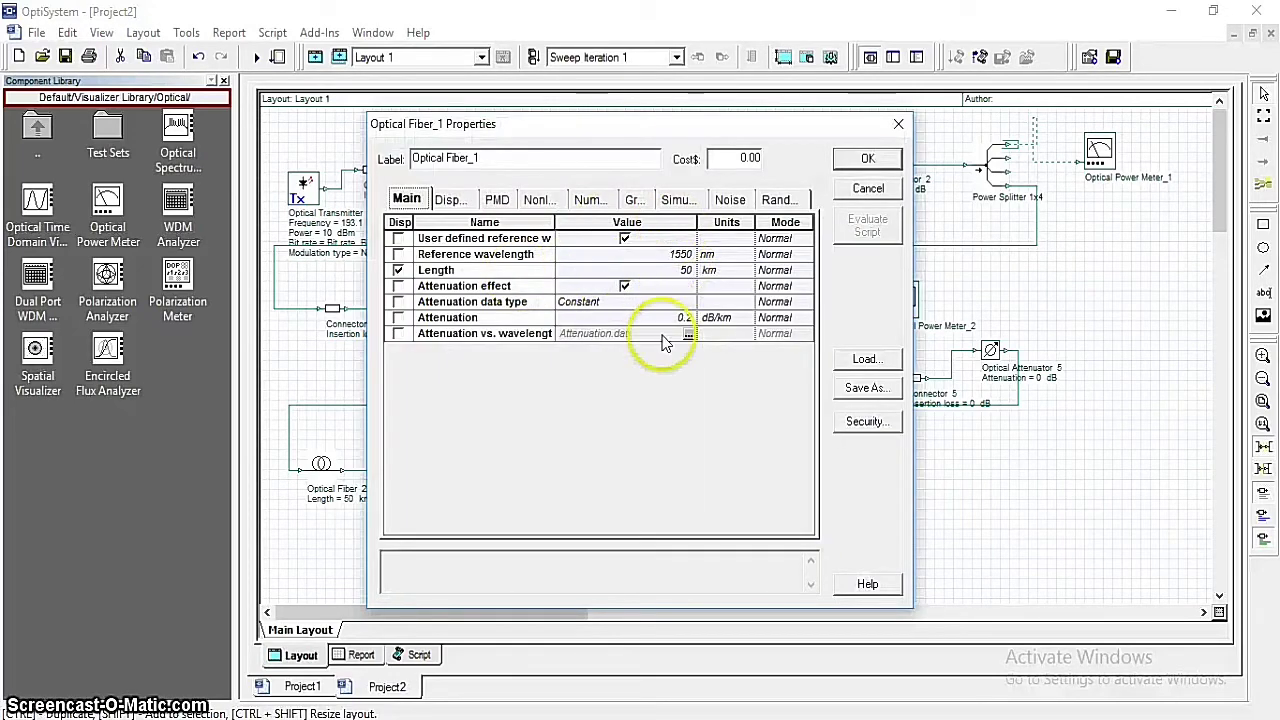
{"action": "left_click_drag", "start_coordinate": [657, 119], "coordinate": [990, 113]}
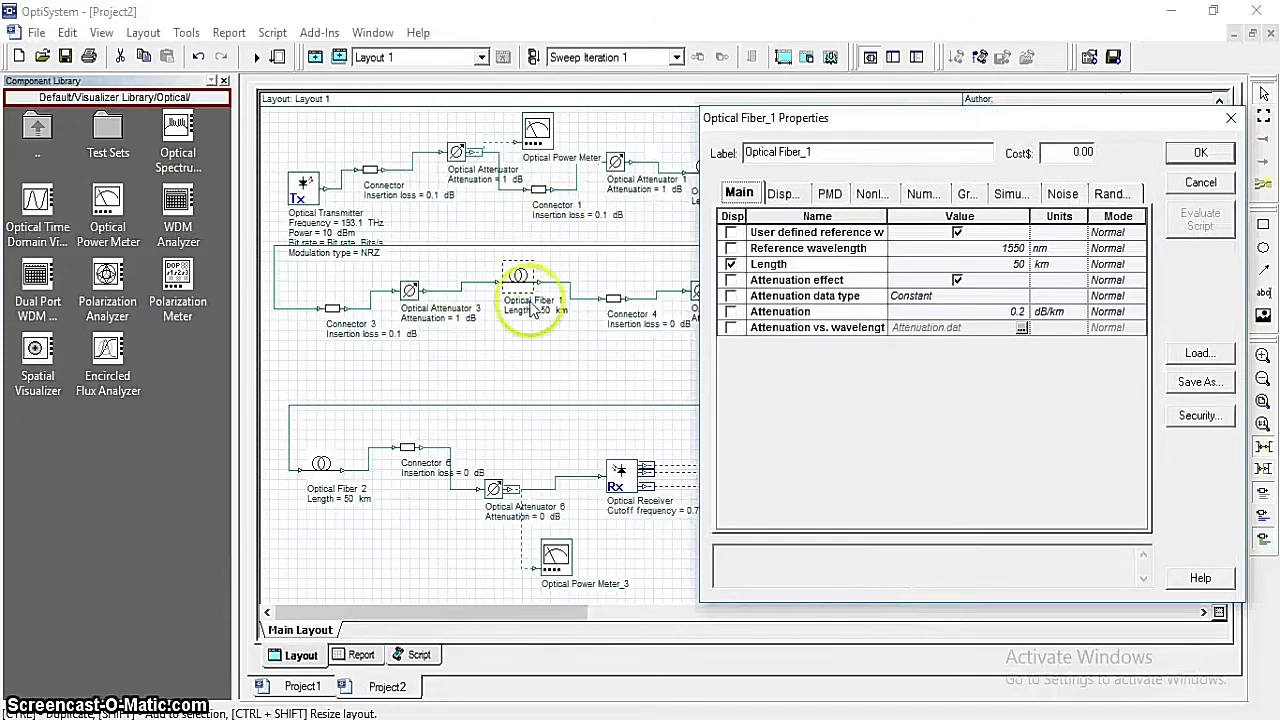
{"action": "left_click", "coordinate": [1016, 263]}
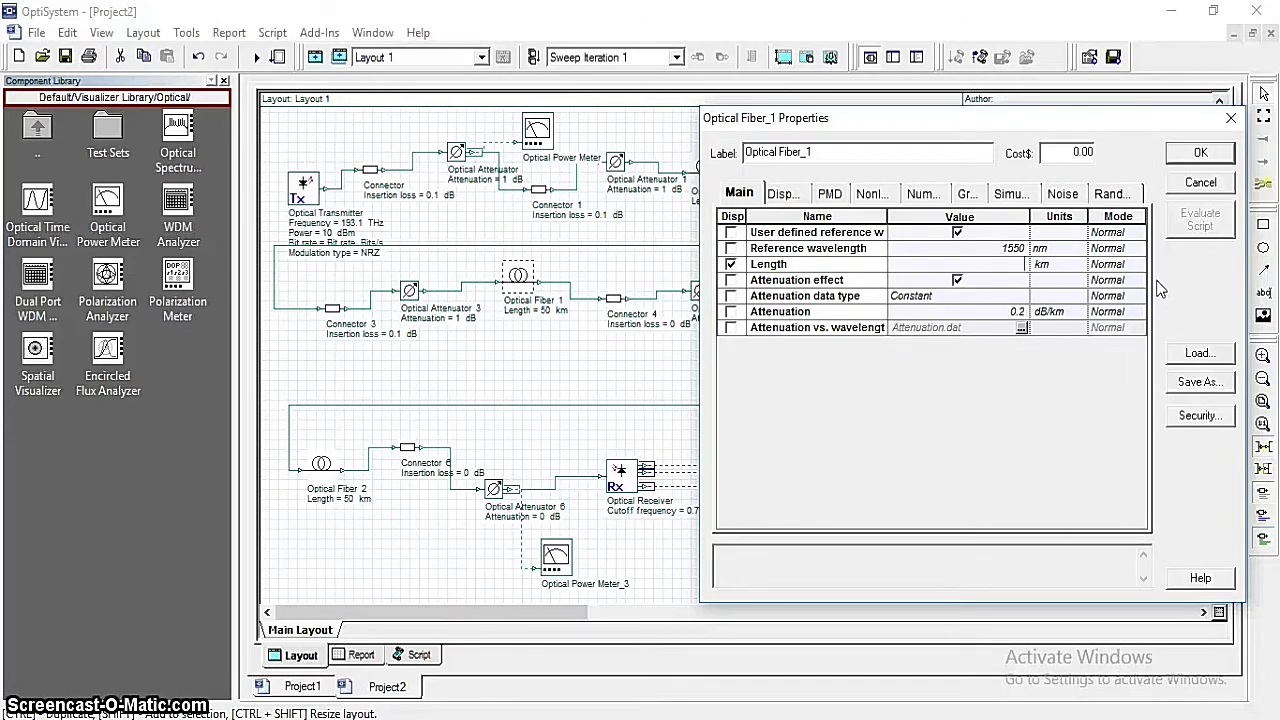
{"action": "type", "text": "5"}
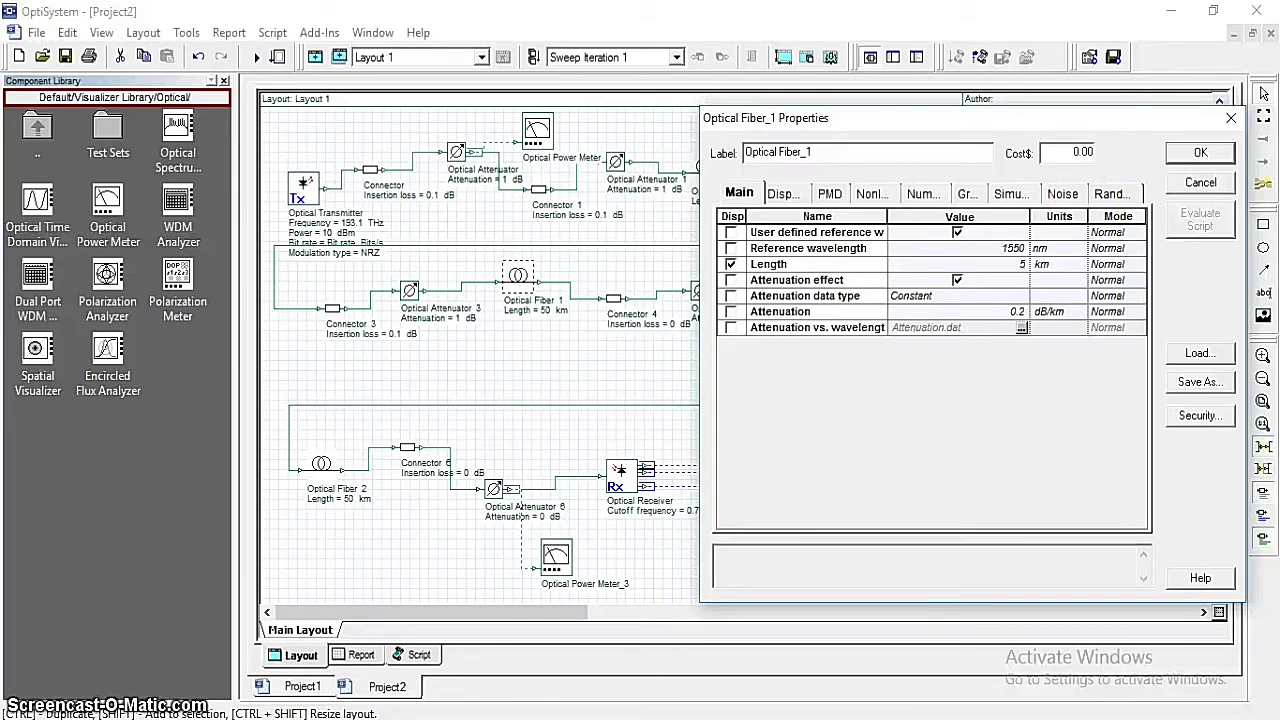
{"action": "left_click", "coordinate": [1201, 152]}
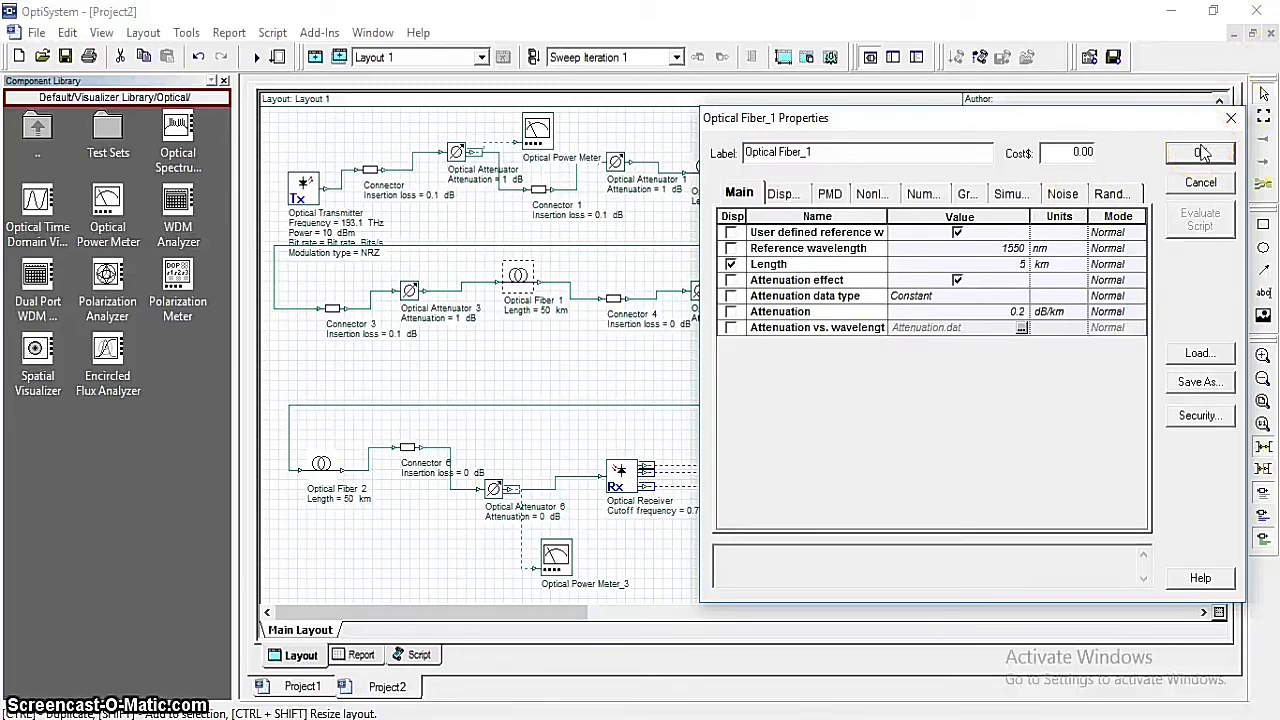
{"action": "left_click", "coordinate": [1201, 151]}
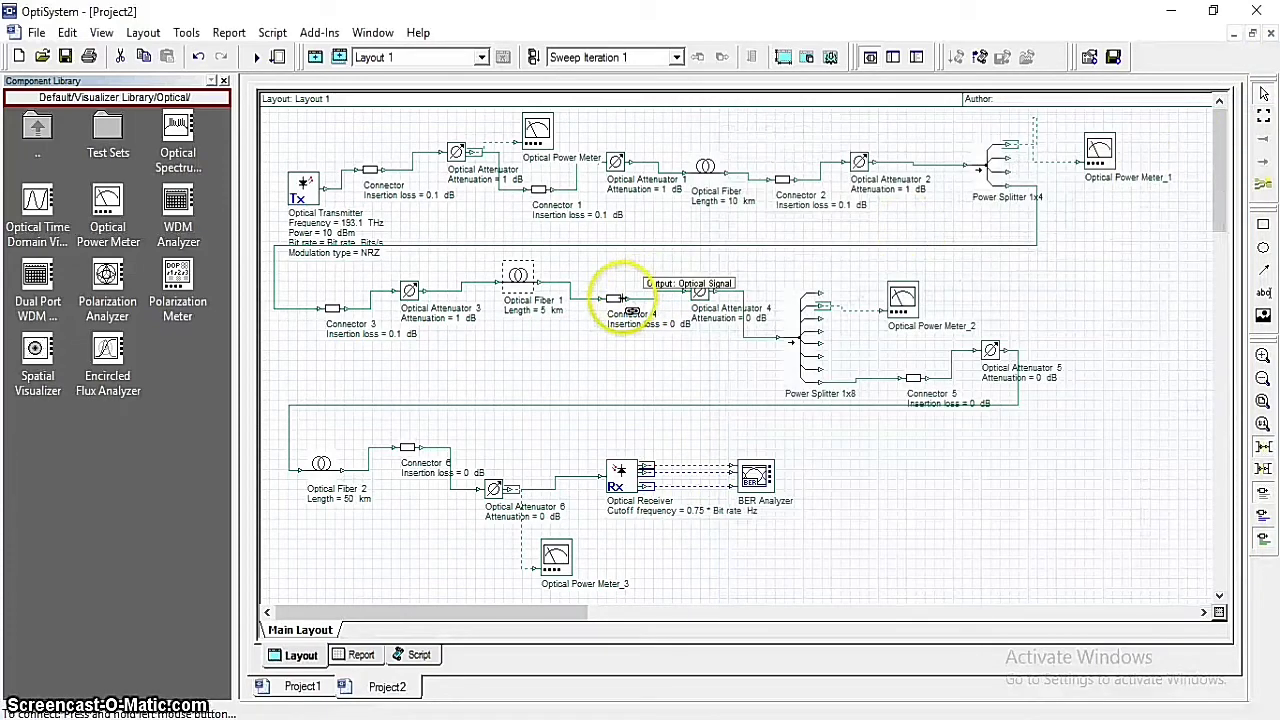
Set the insertion loss of Connector 4, after the middle row's fiber, to 0.1 dB.
{"action": "double_click", "coordinate": [621, 298]}
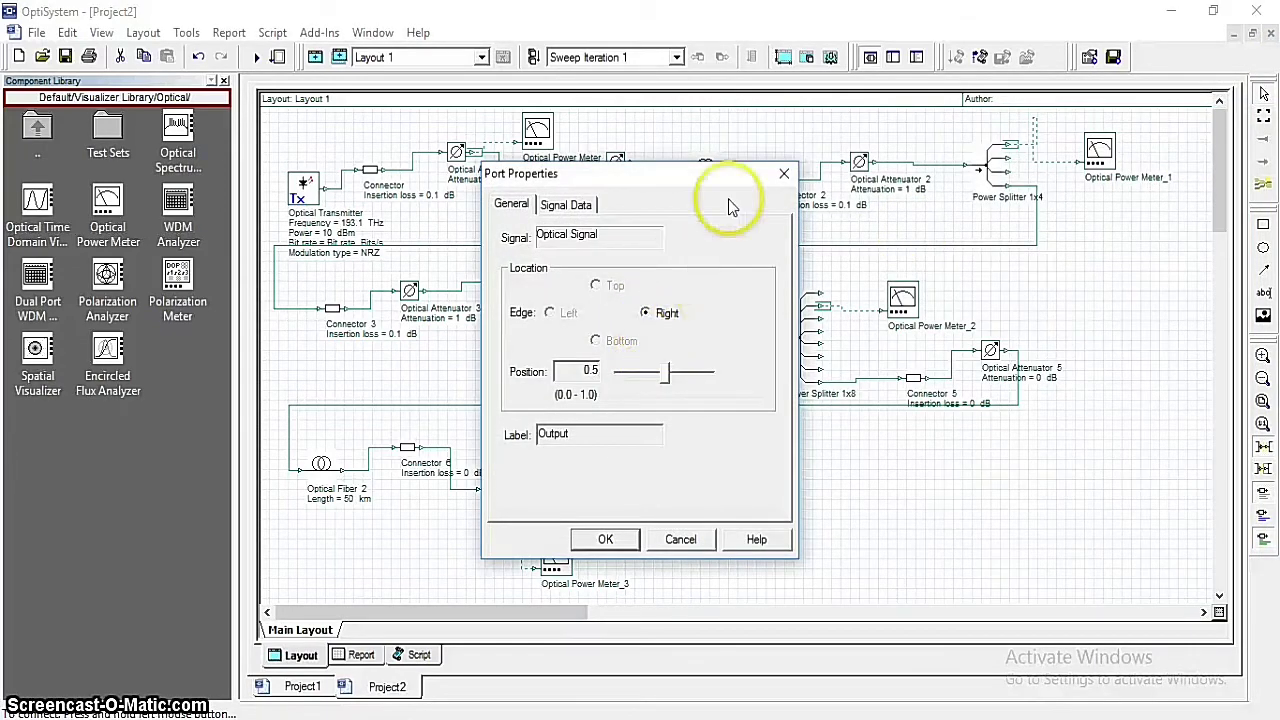
{"action": "left_click", "coordinate": [782, 177]}
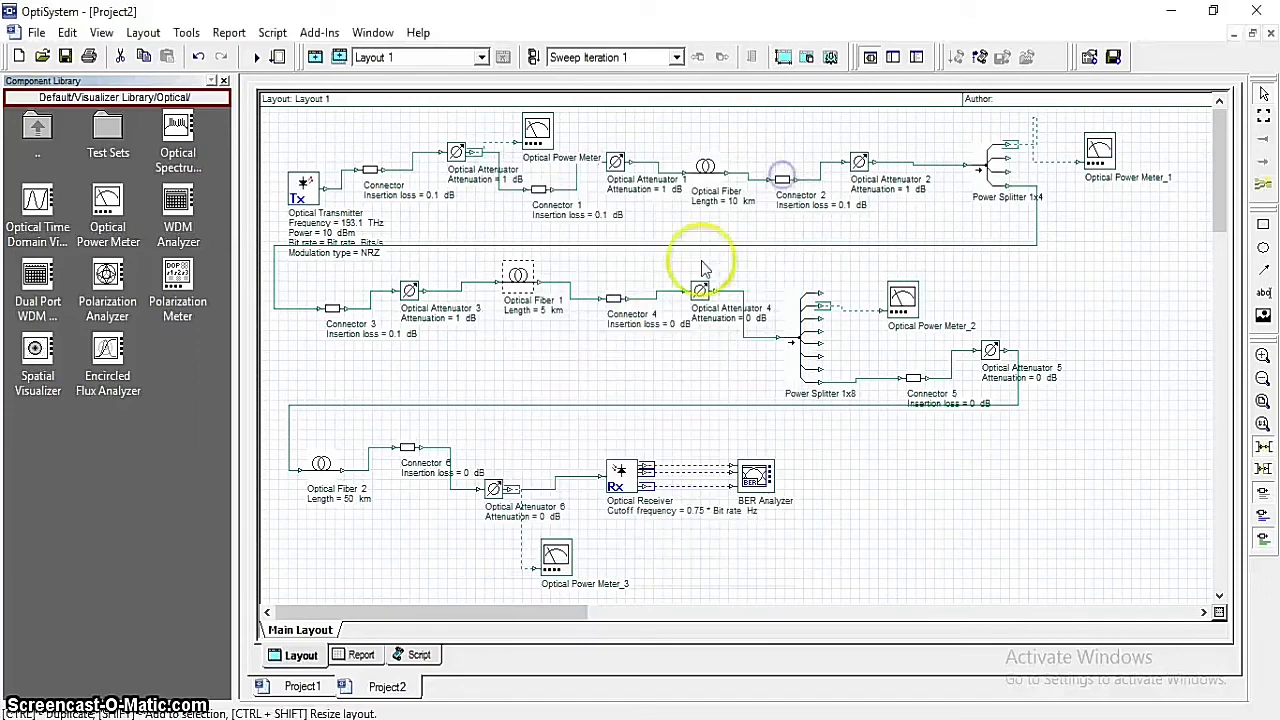
{"action": "double_click", "coordinate": [617, 302]}
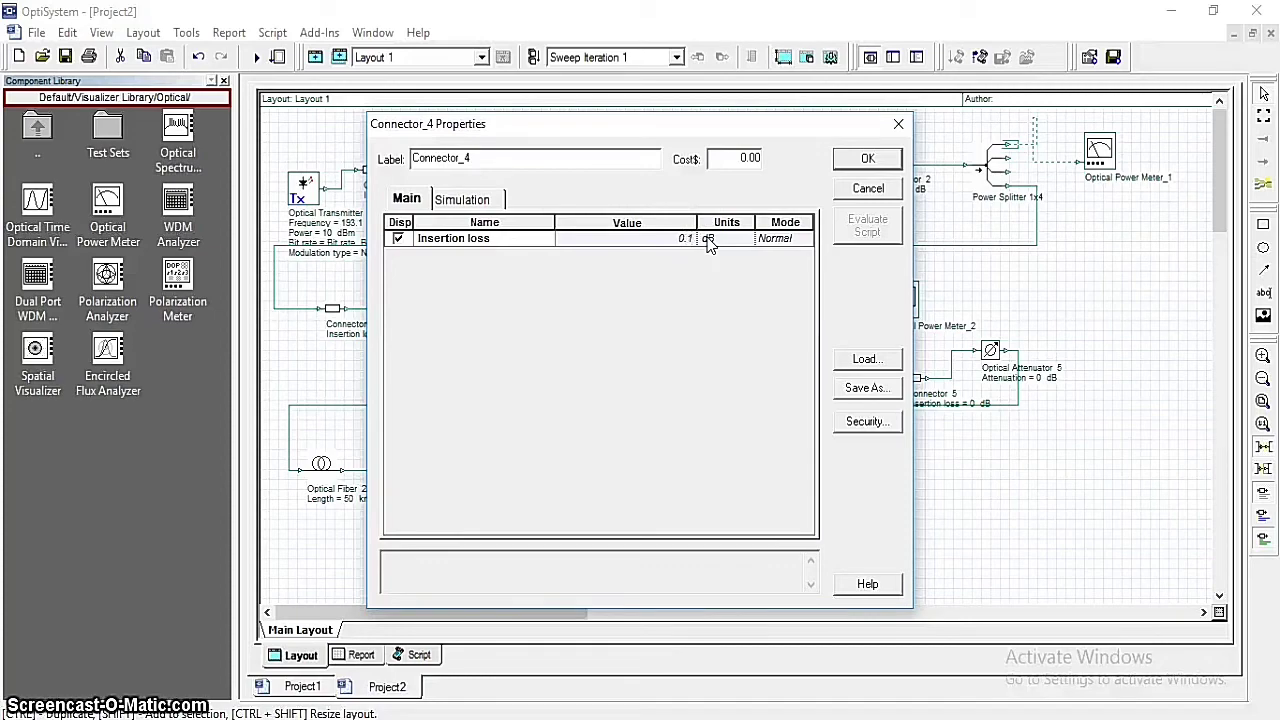
{"action": "left_click", "coordinate": [860, 161]}
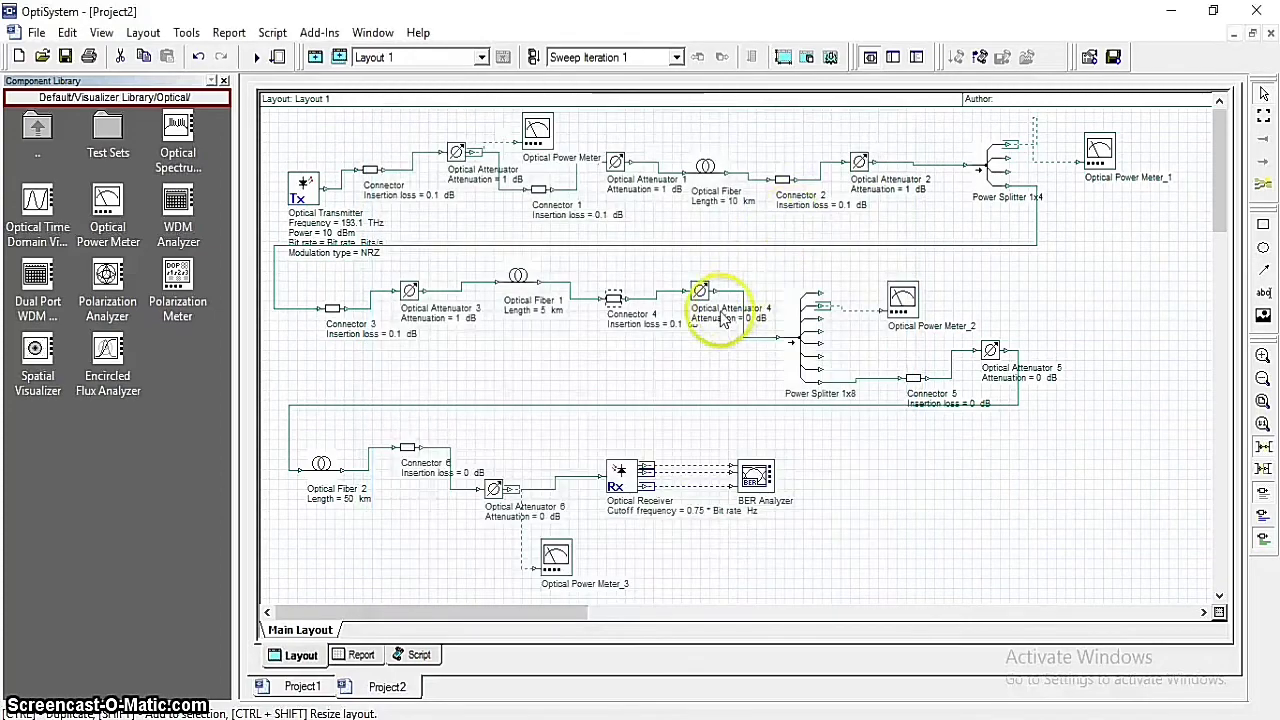
Set the attenuation of Optical Attenuator 4, just before the 1x8 power splitter, to 1 dB.
{"action": "double_click", "coordinate": [700, 290]}
{"action": "left_click", "coordinate": [688, 238]}
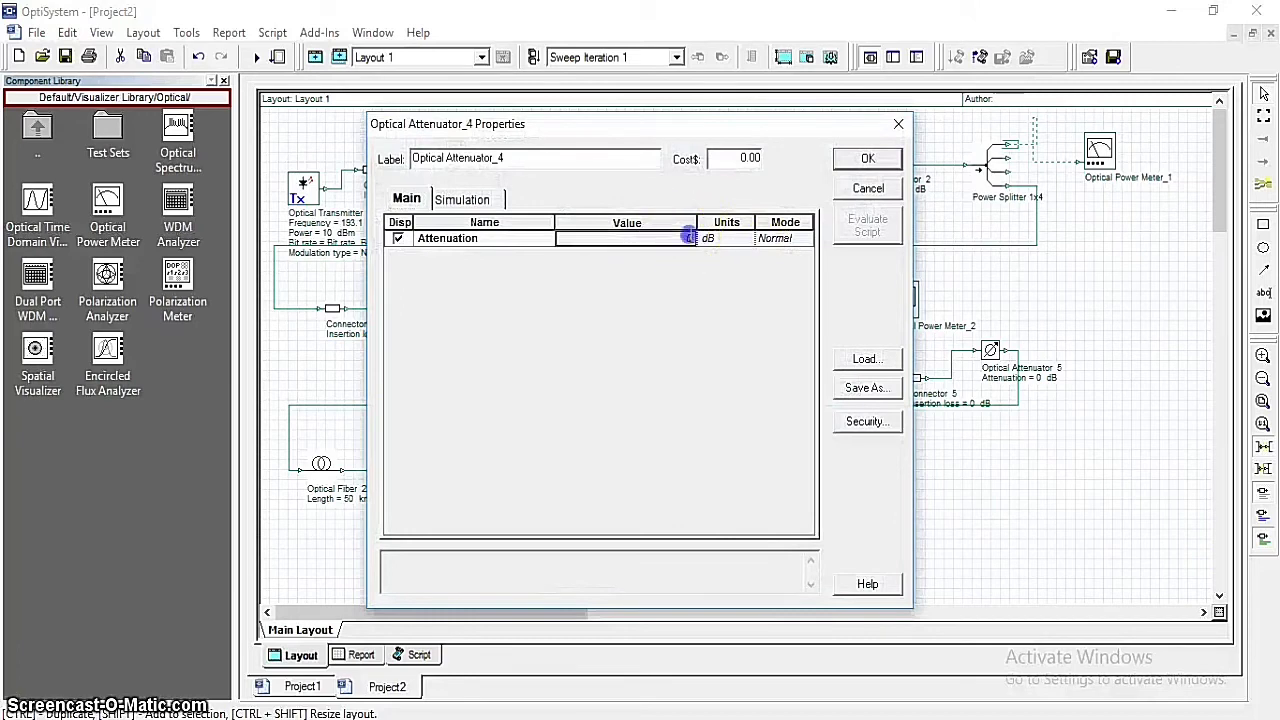
{"action": "key", "text": "BackSpace"}
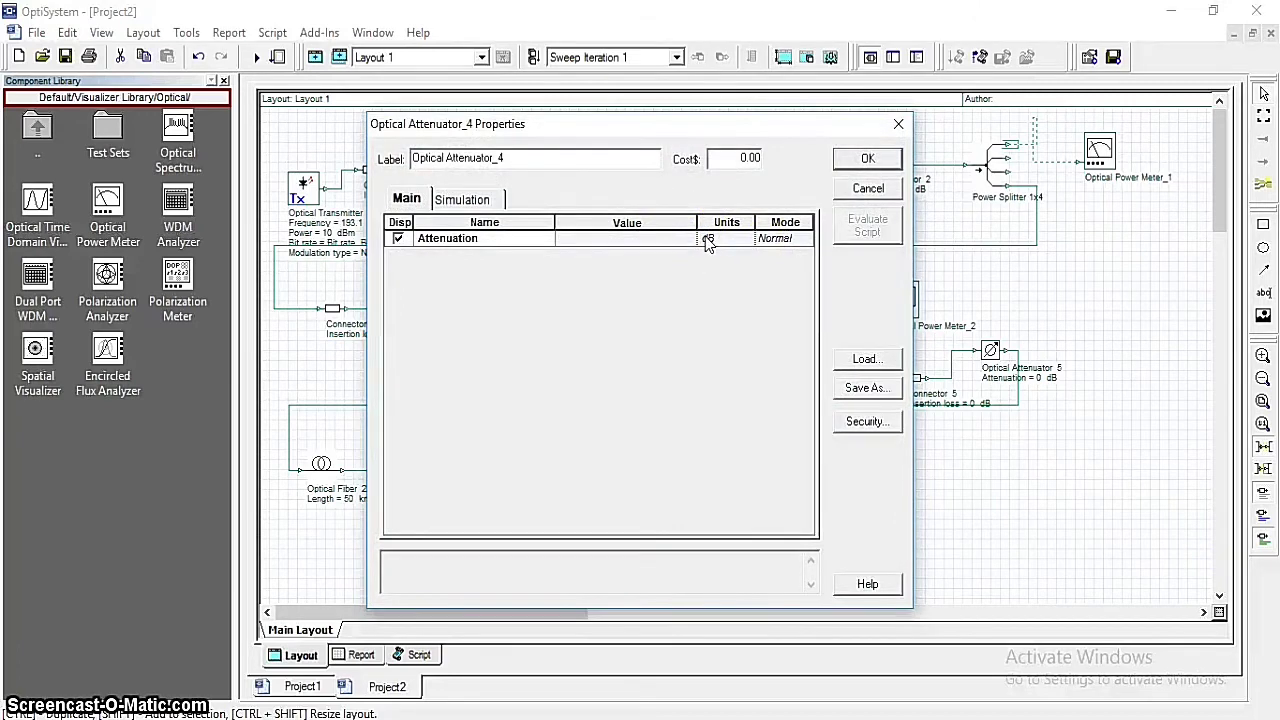
{"action": "type", "text": "1"}
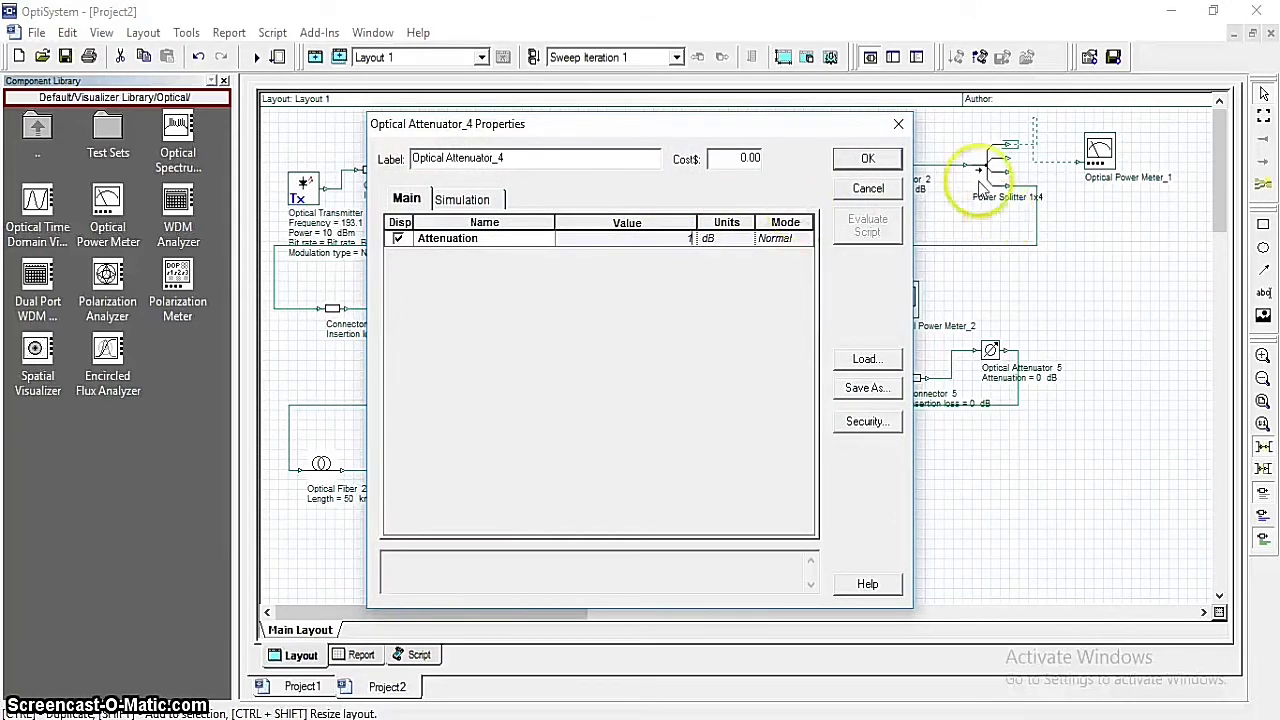
{"action": "left_click", "coordinate": [850, 162]}
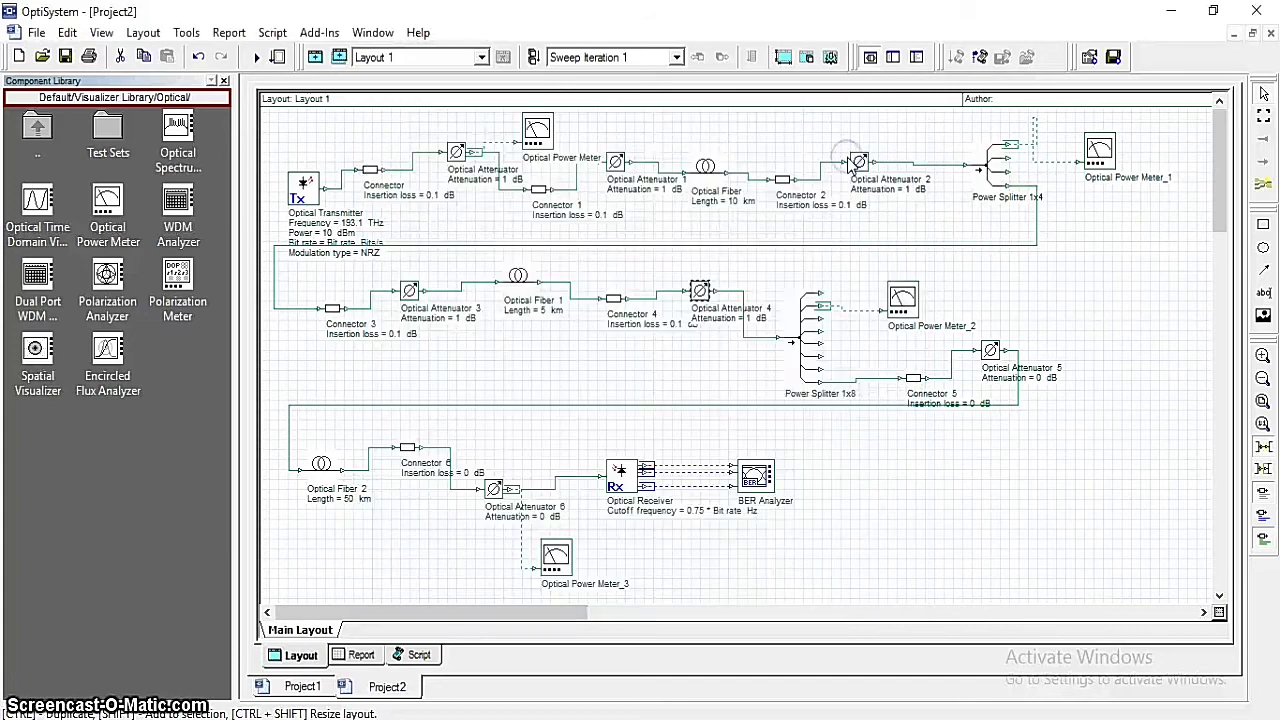
Set the loss of the 1x8 power splitter to 0.1 dB and enable its display on the layout.
{"action": "left_click", "coordinate": [880, 240]}
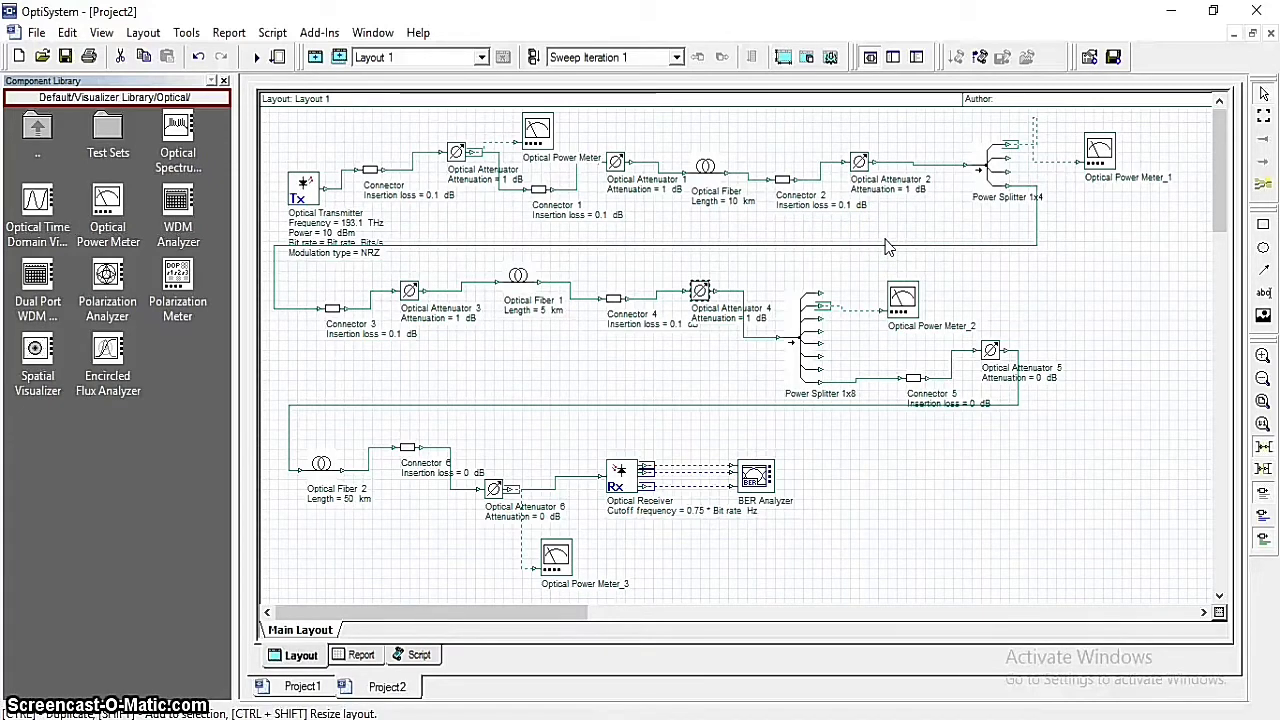
{"action": "left_click", "coordinate": [815, 295]}
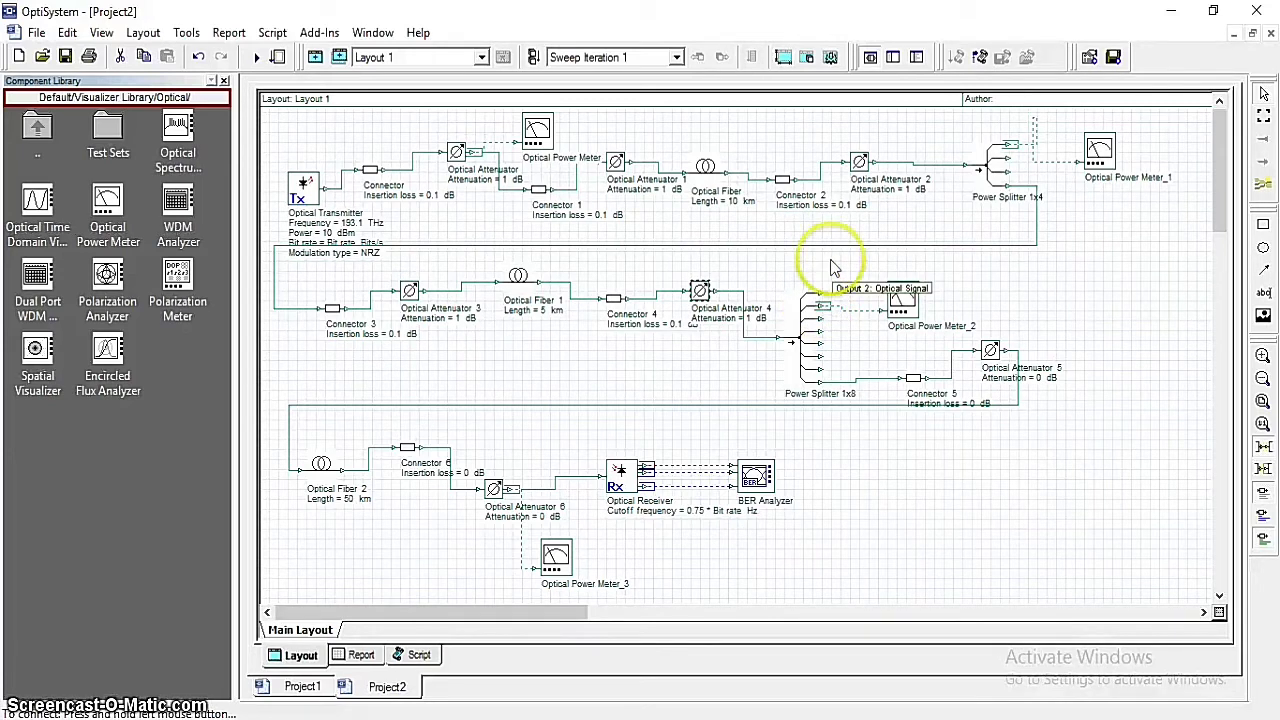
{"action": "double_click", "coordinate": [808, 337]}
{"action": "left_click", "coordinate": [397, 239]}
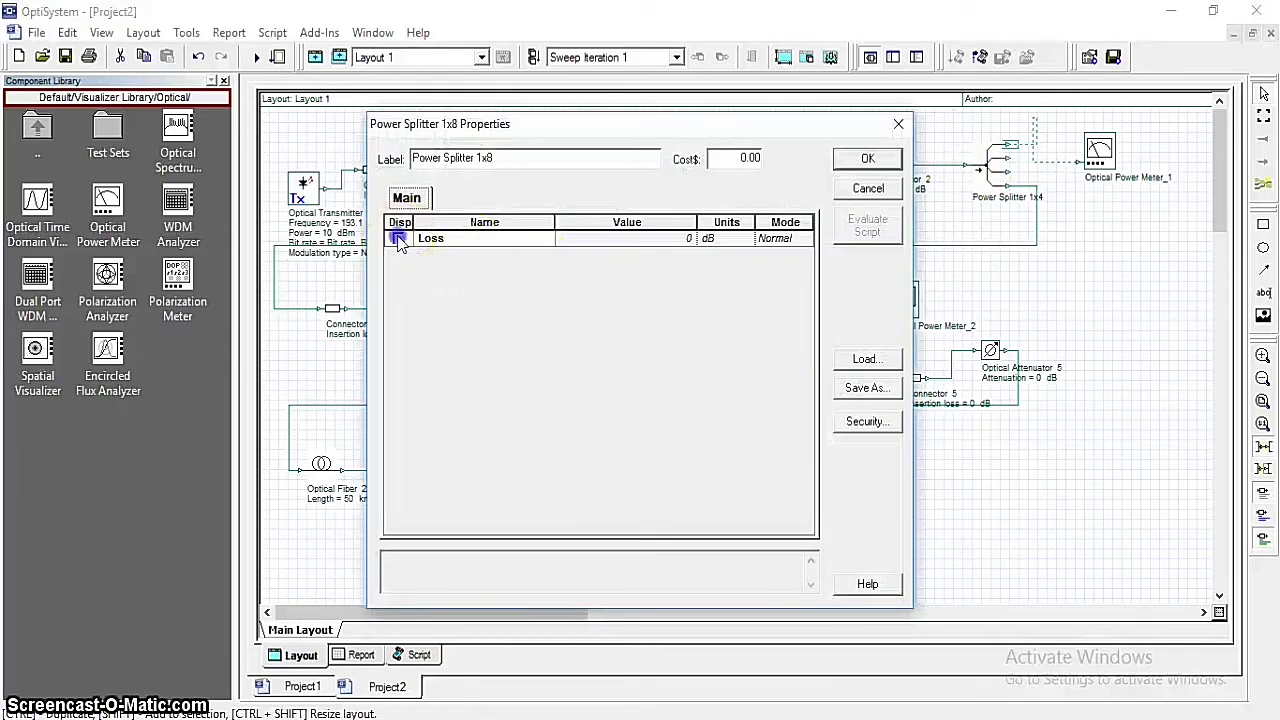
{"action": "left_click", "coordinate": [690, 240]}
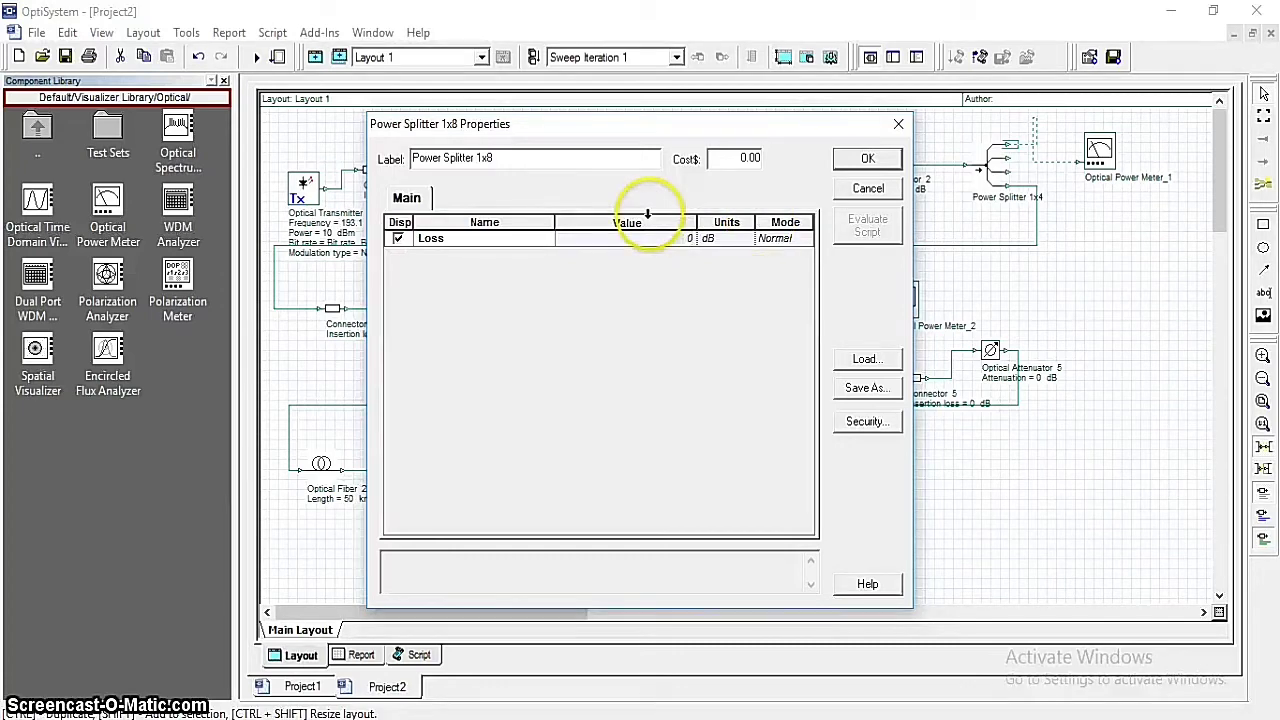
{"action": "type", "text": ".1"}
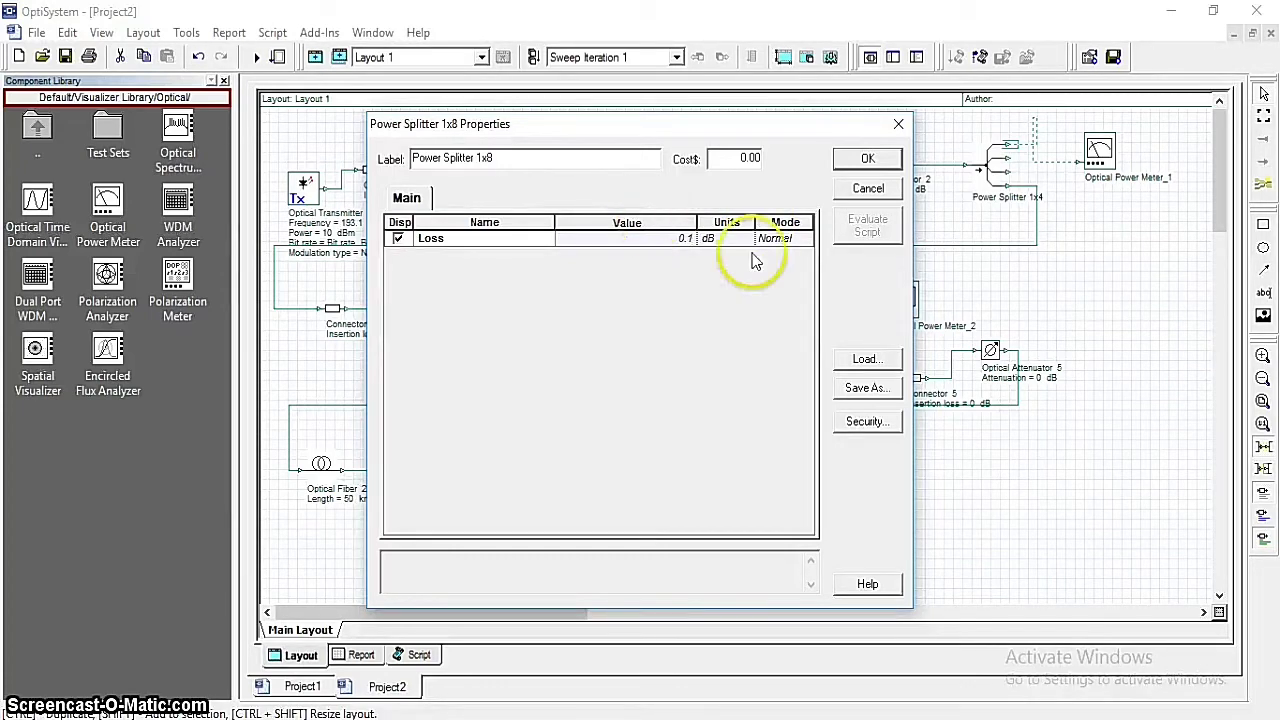
{"action": "left_click", "coordinate": [866, 158]}
Set the loss of the 1x4 power splitter to 0.1 dB and enable its display on the layout.
{"action": "double_click", "coordinate": [1020, 165]}
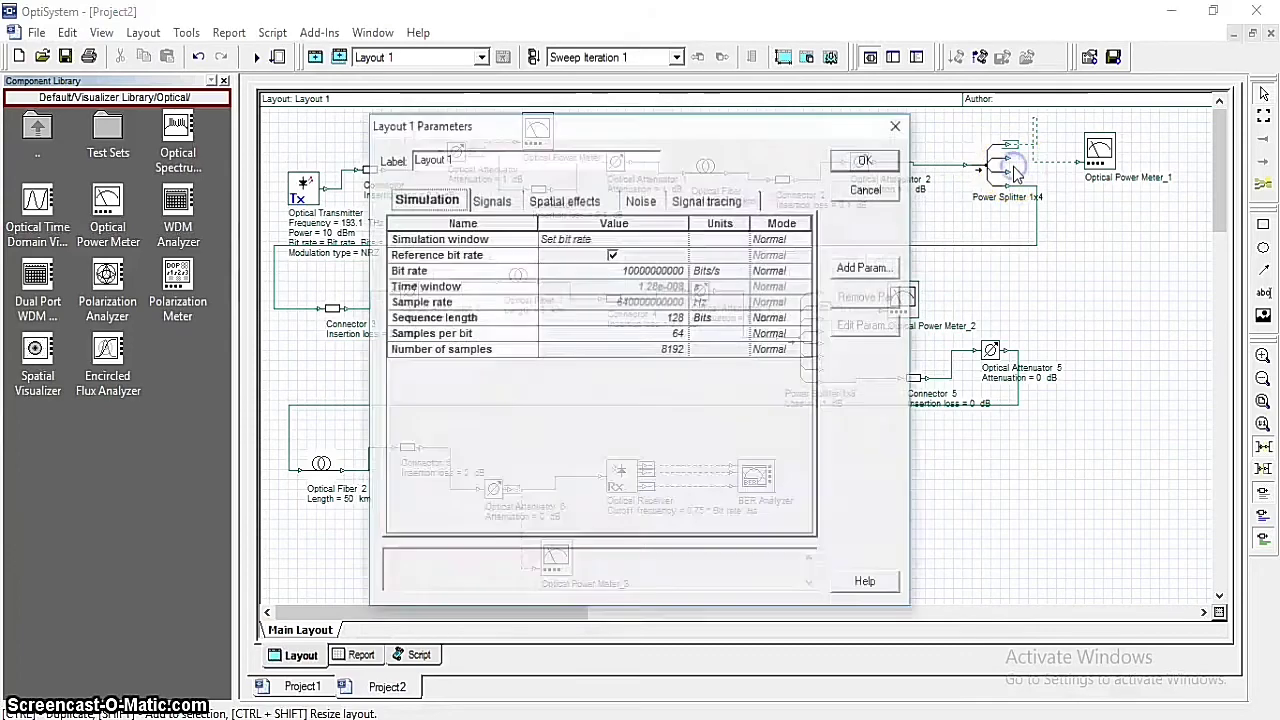
{"action": "left_click", "coordinate": [866, 160]}
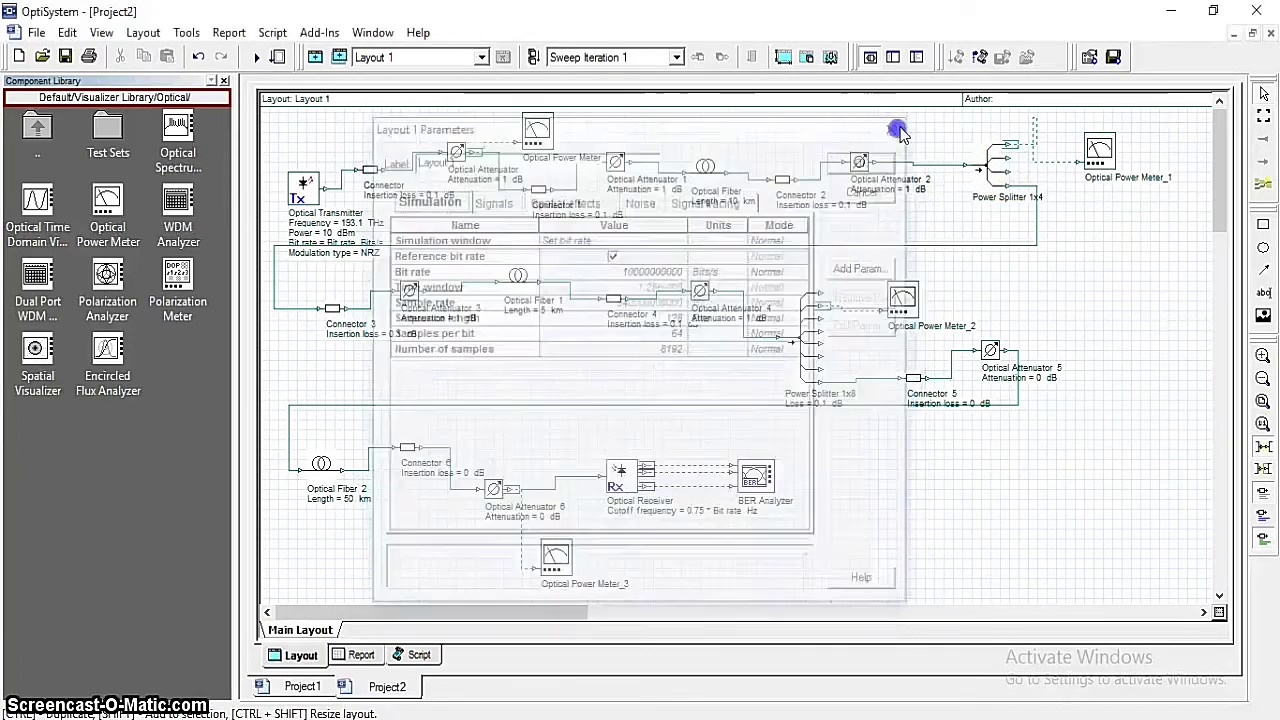
{"action": "double_click", "coordinate": [993, 163]}
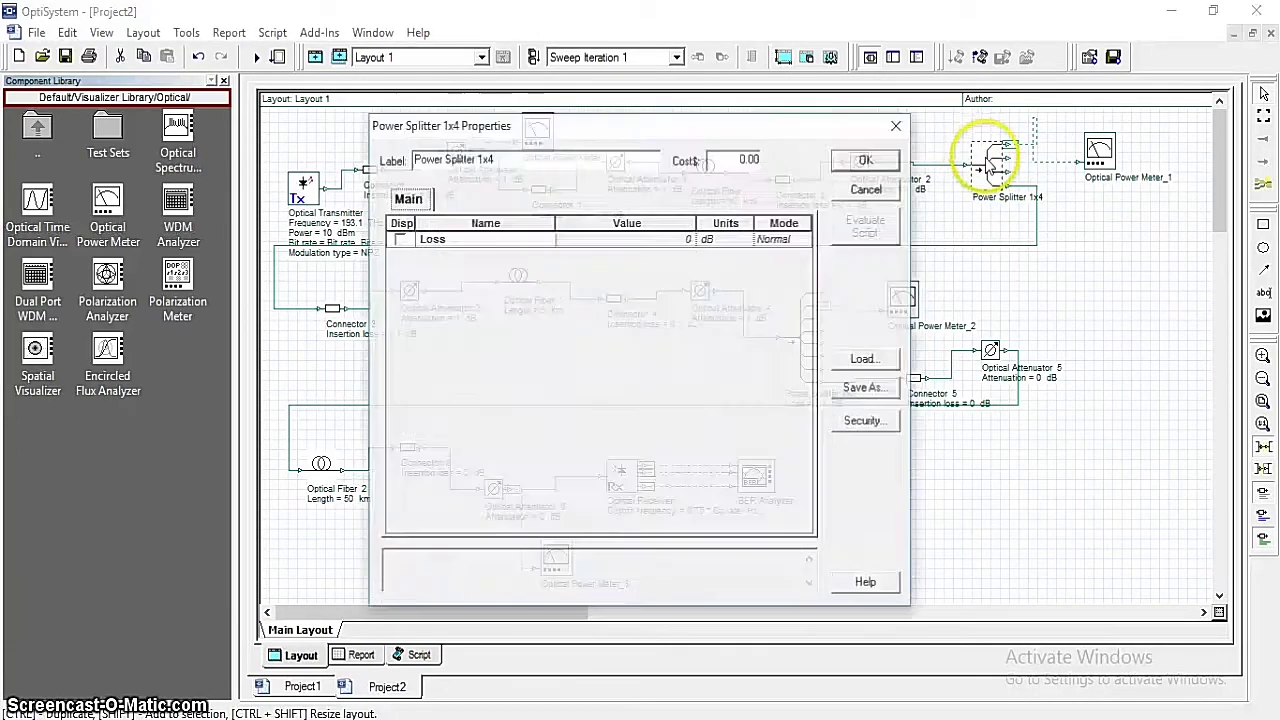
{"action": "left_click", "coordinate": [399, 239]}
{"action": "left_click", "coordinate": [686, 239]}
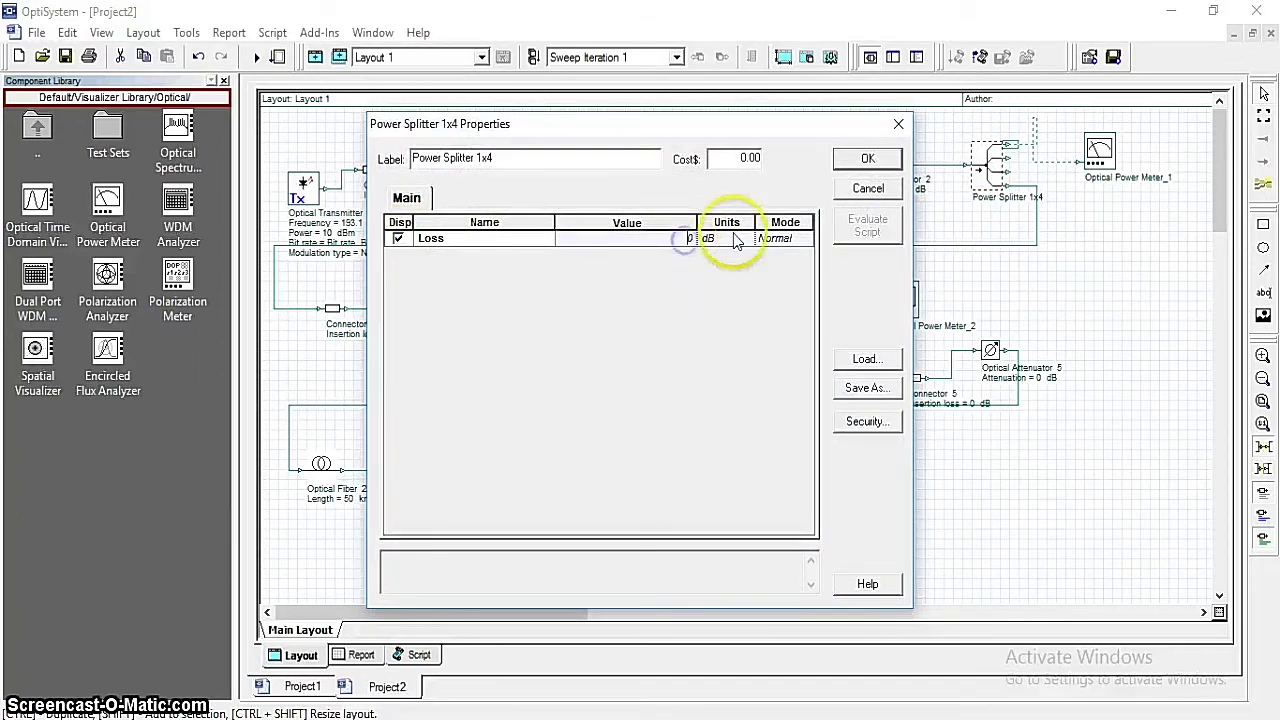
{"action": "type", "text": ".1"}
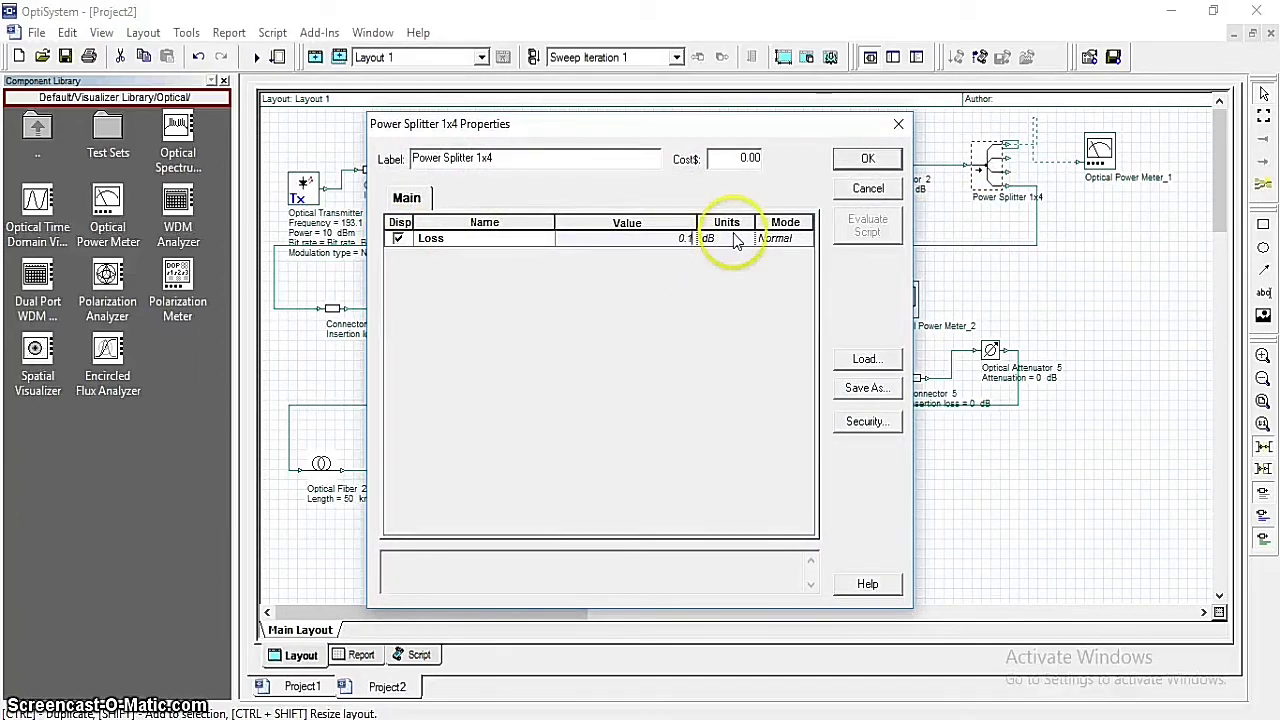
{"action": "left_click", "coordinate": [868, 158]}
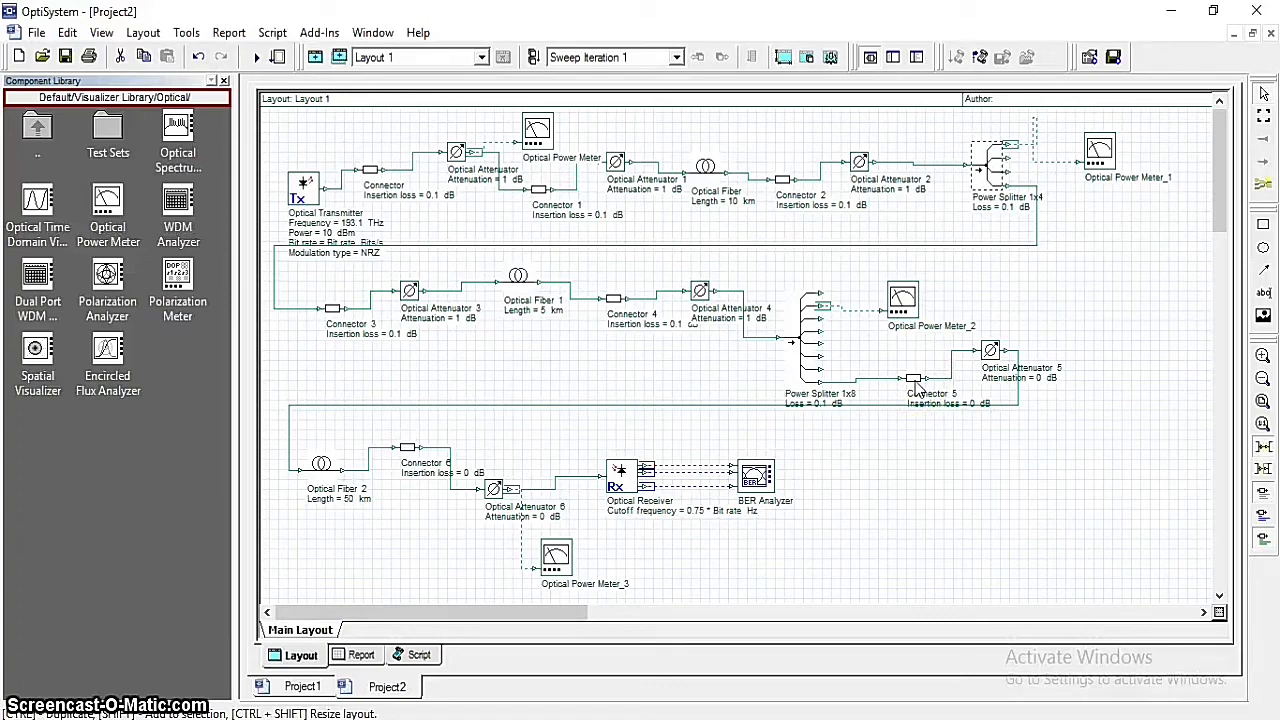
Set the insertion loss of Connector 5, after the 1x8 power splitter, to 0.1 dB.
{"action": "double_click", "coordinate": [915, 385]}
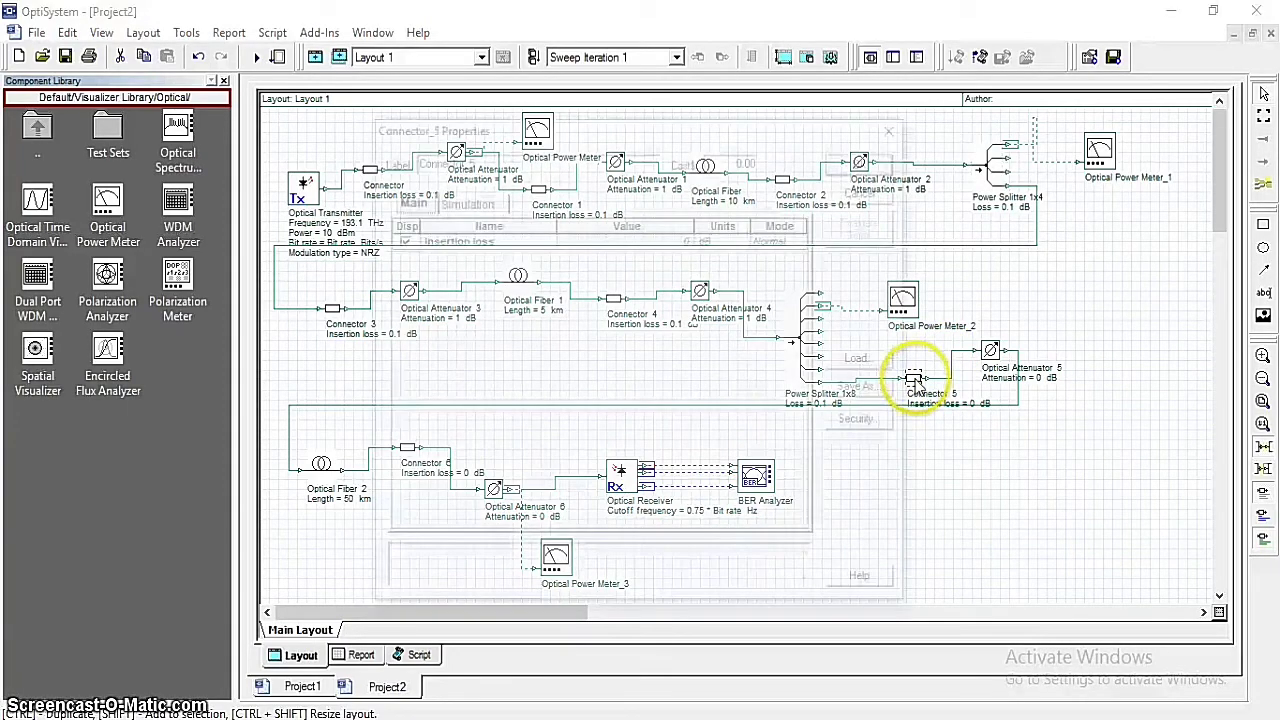
{"action": "left_click", "coordinate": [692, 240]}
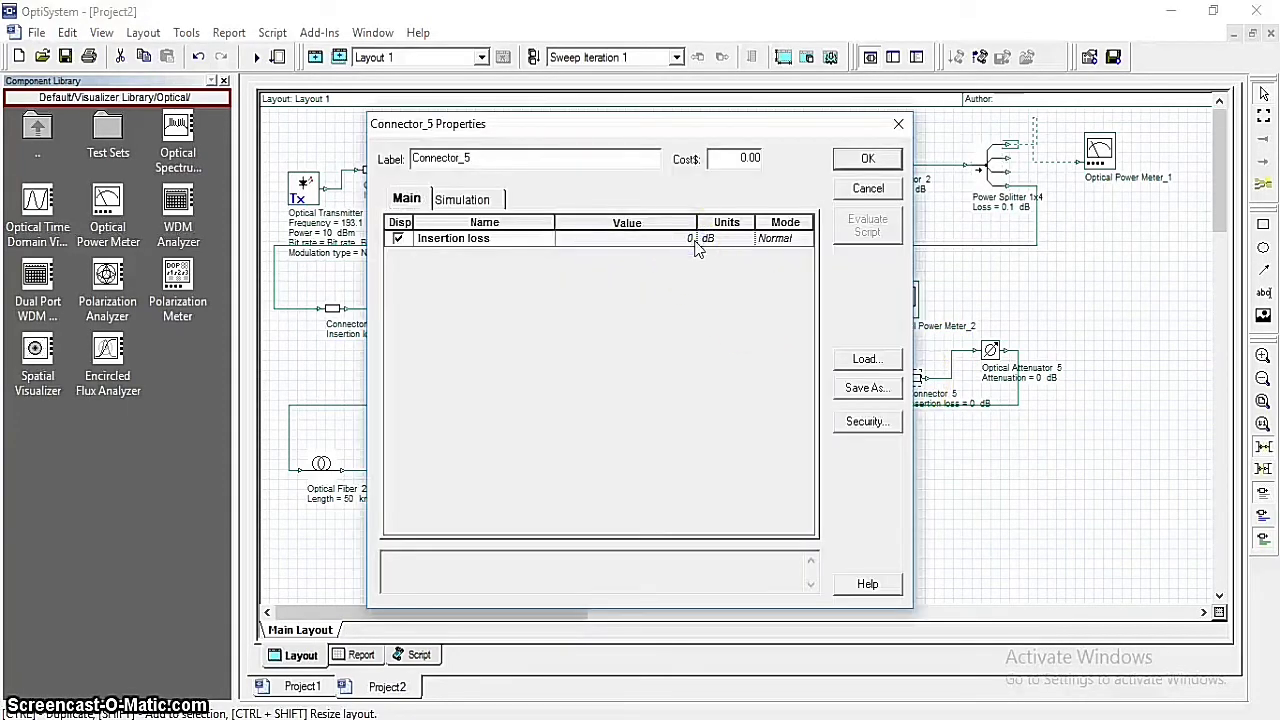
{"action": "type", "text": "0.1"}
{"action": "left_click", "coordinate": [850, 158]}
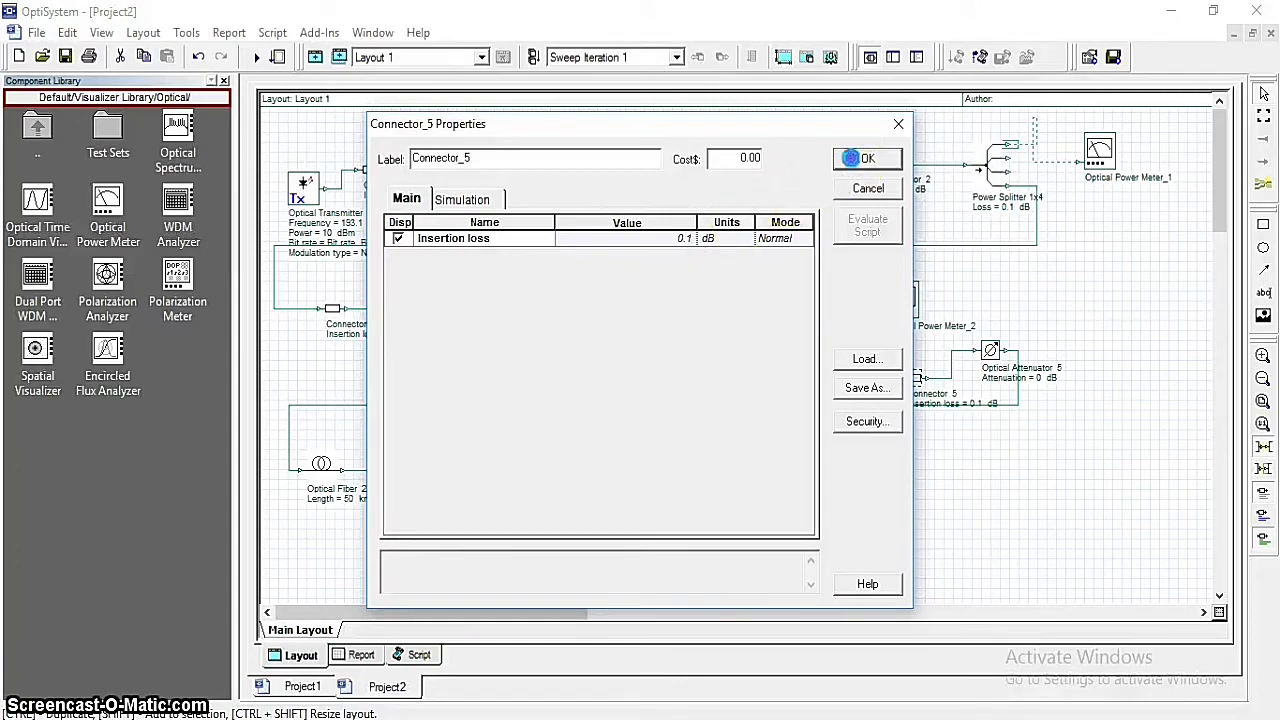
Set the attenuation of Optical Attenuator 5, after Connector 5, to 1 dB and check the properties of Connector 5.
{"action": "double_click", "coordinate": [991, 349]}
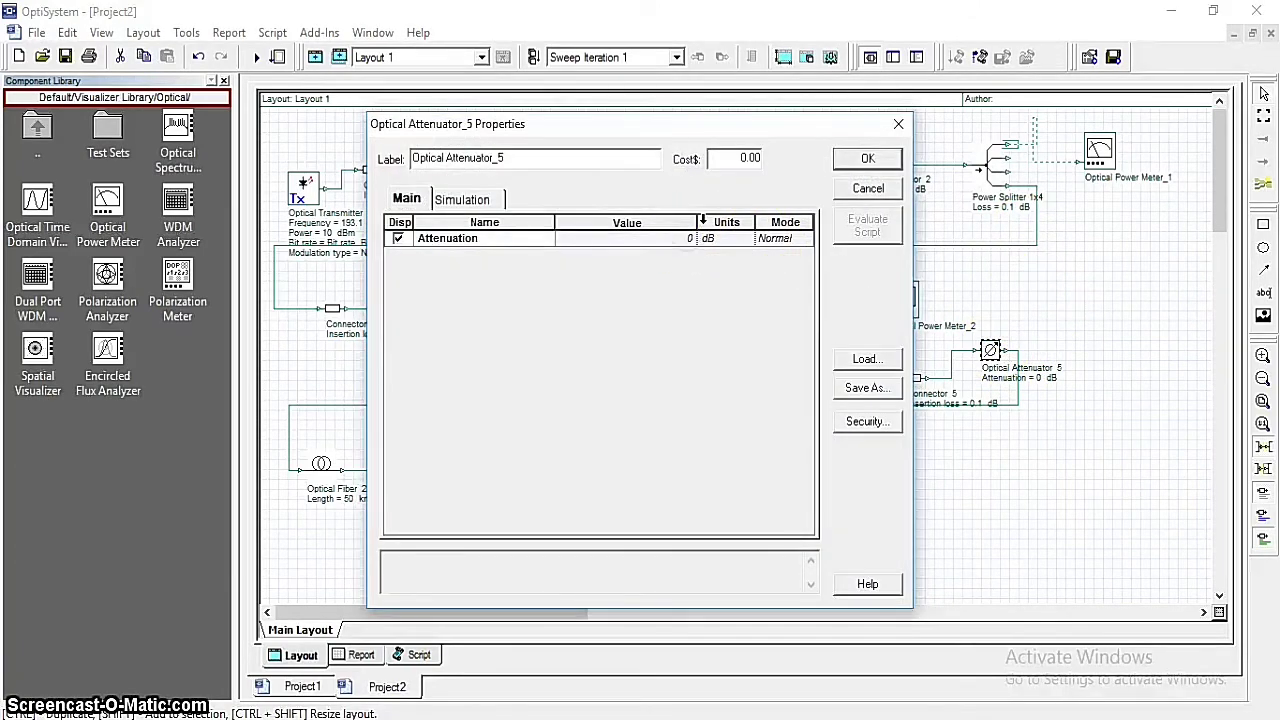
{"action": "type", "text": "1"}
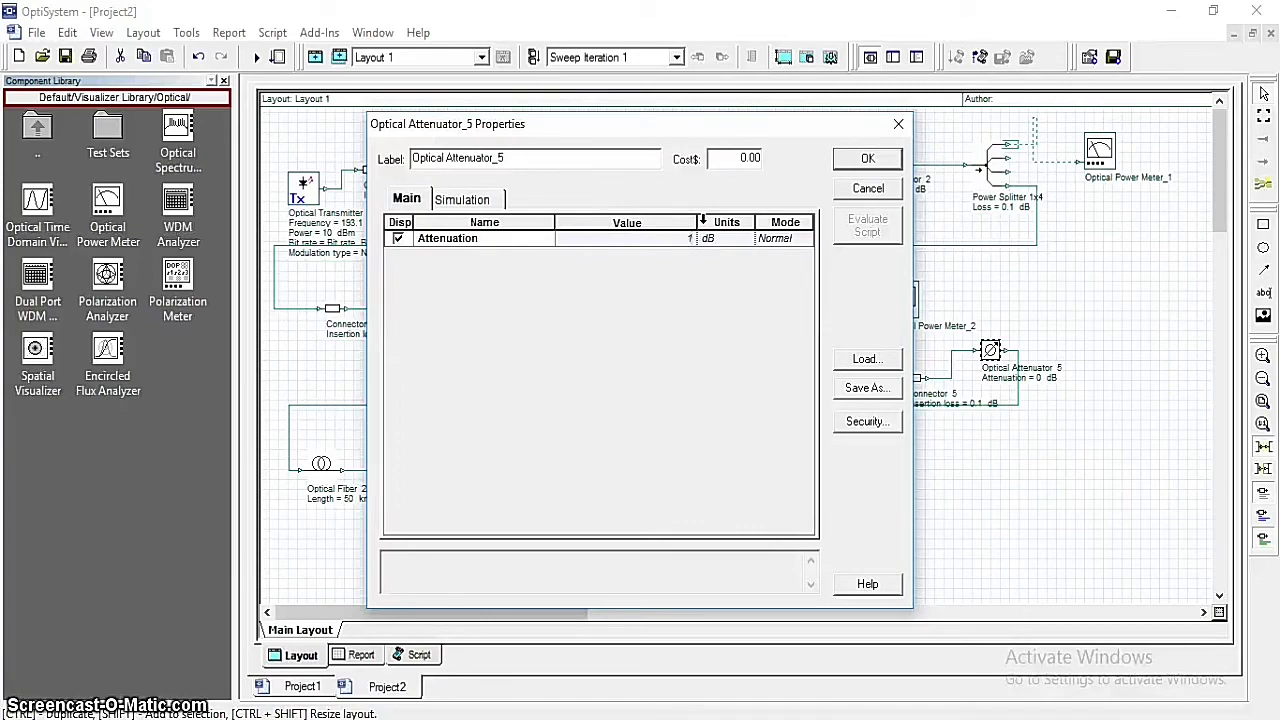
{"action": "left_click", "coordinate": [868, 160]}
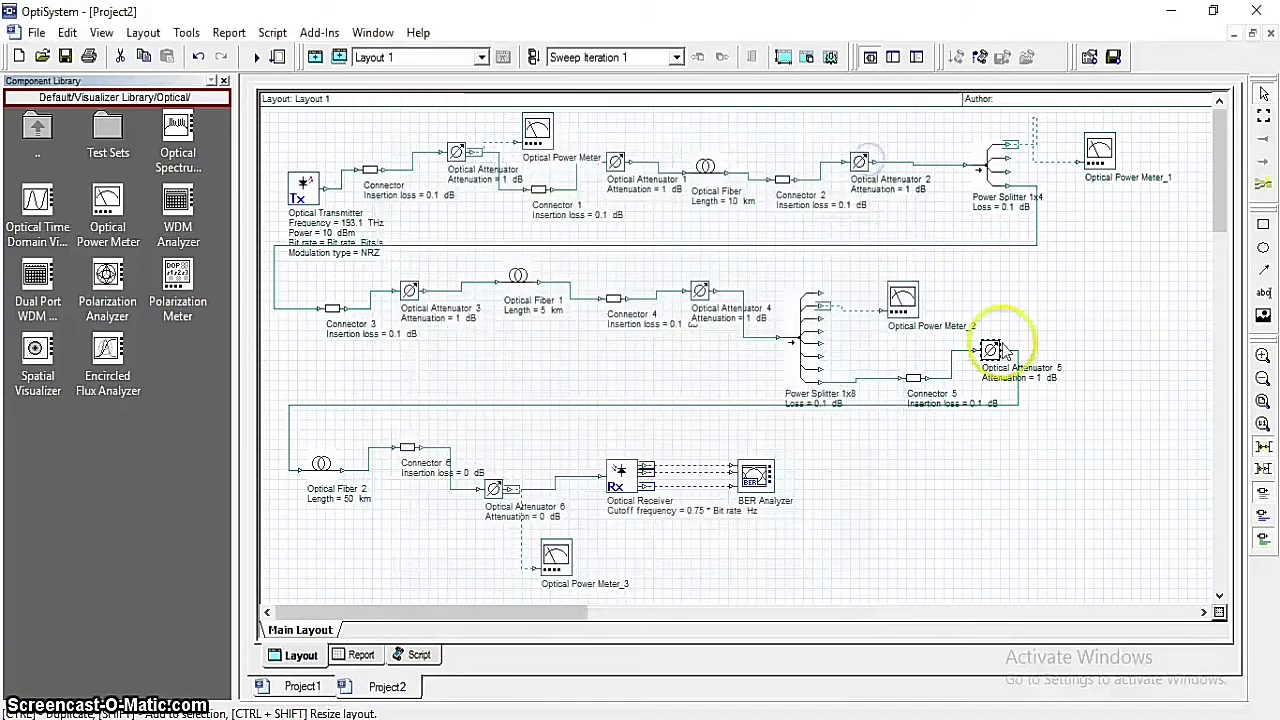
{"action": "left_click", "coordinate": [916, 380]}
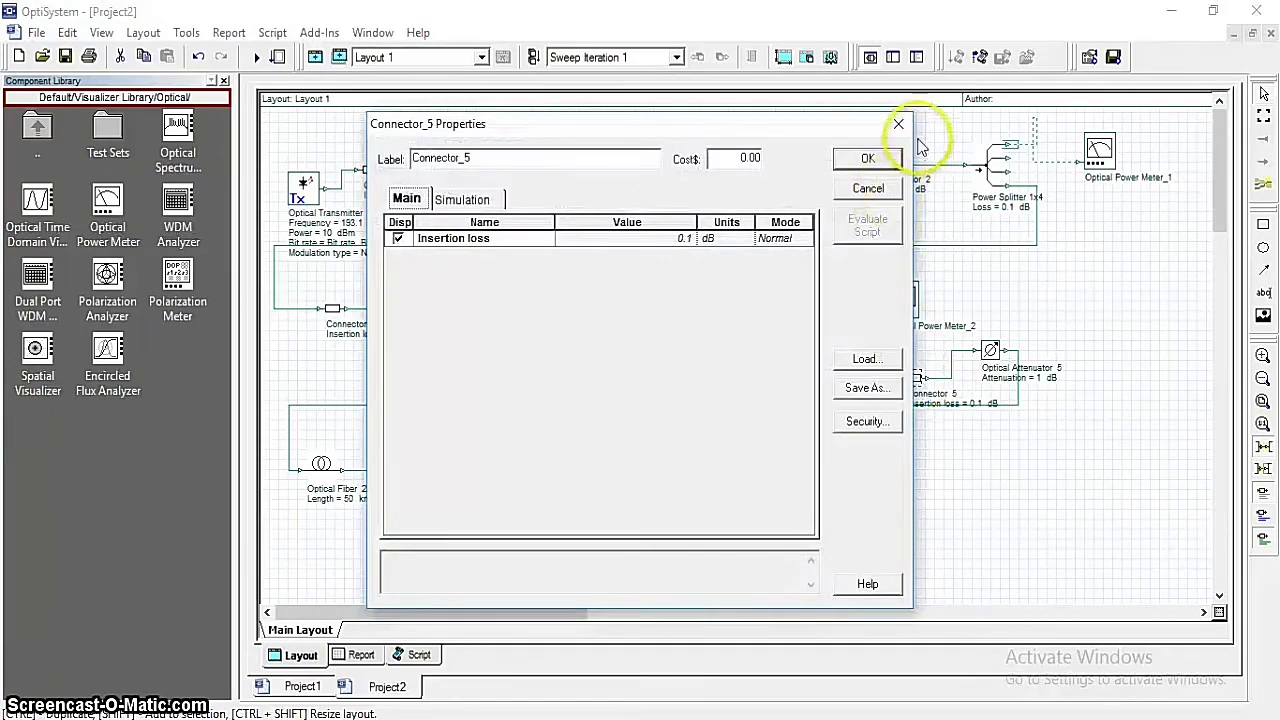
{"action": "left_click", "coordinate": [897, 124]}
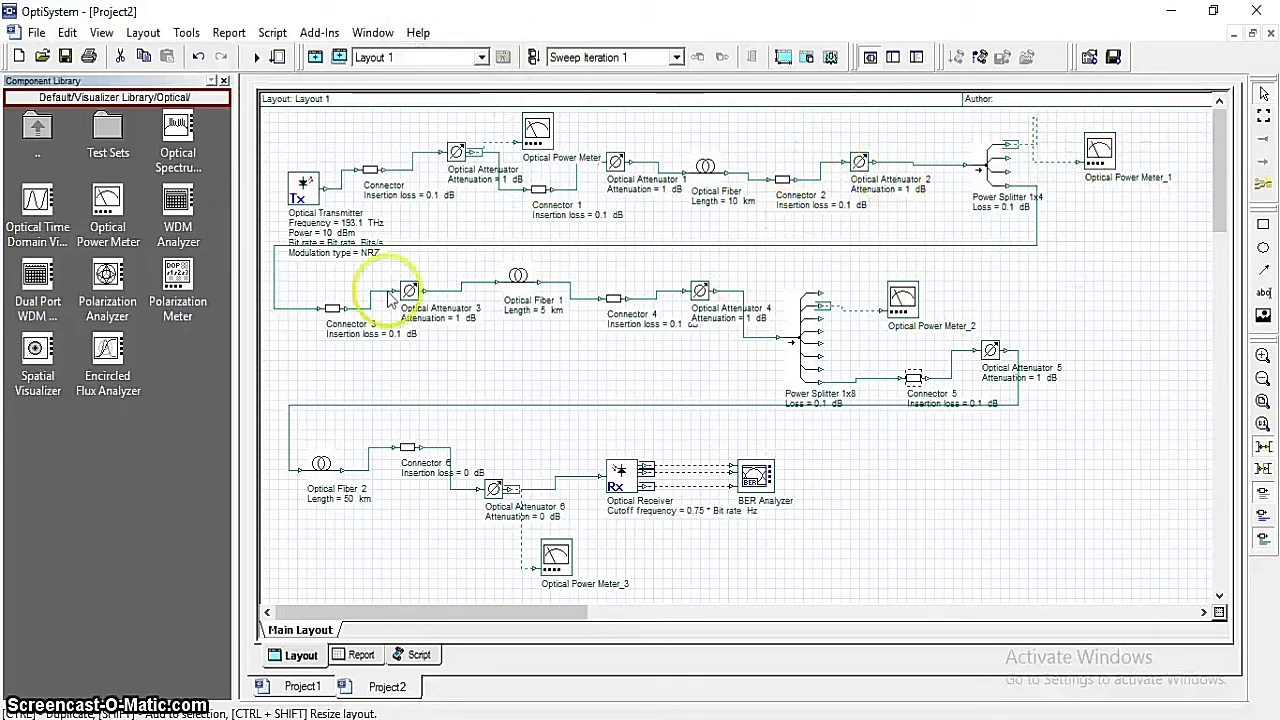
{"action": "left_click_drag", "start_coordinate": [775, 327], "coordinate": [790, 341]}
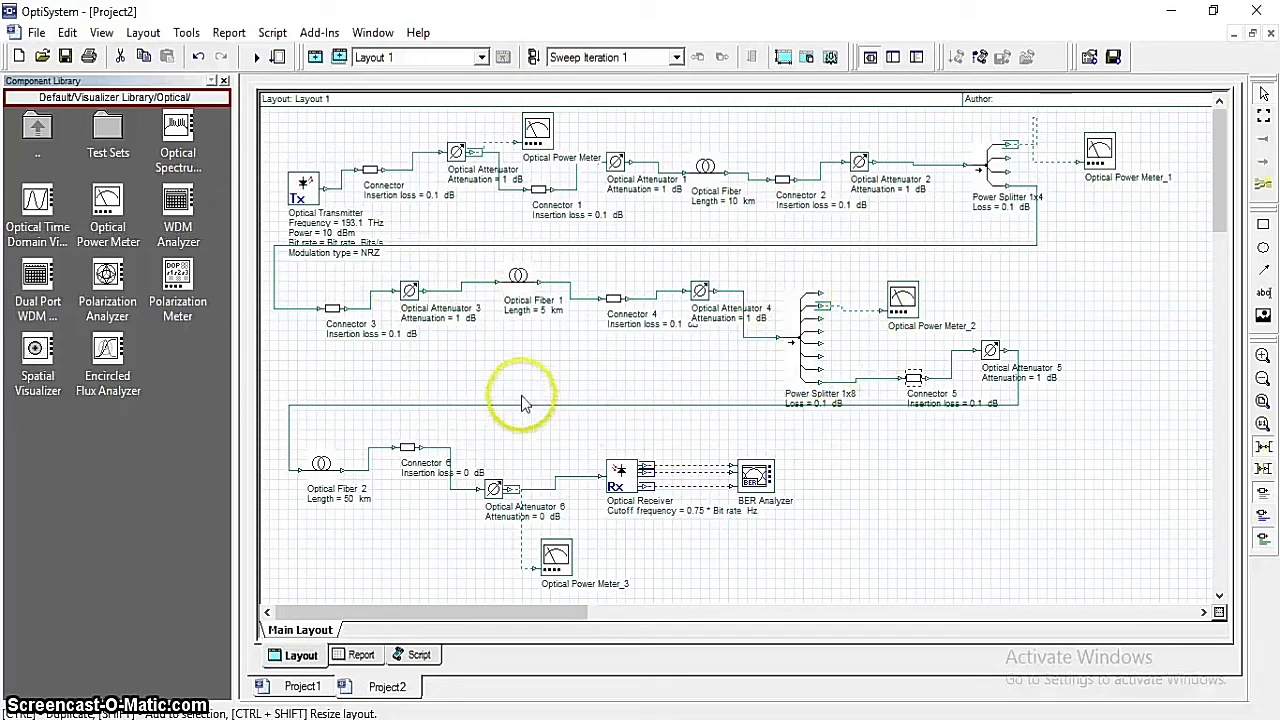
Set the length of Optical Fiber 2, at the start of the last row, to 0.5 km.
{"action": "double_click", "coordinate": [325, 465]}
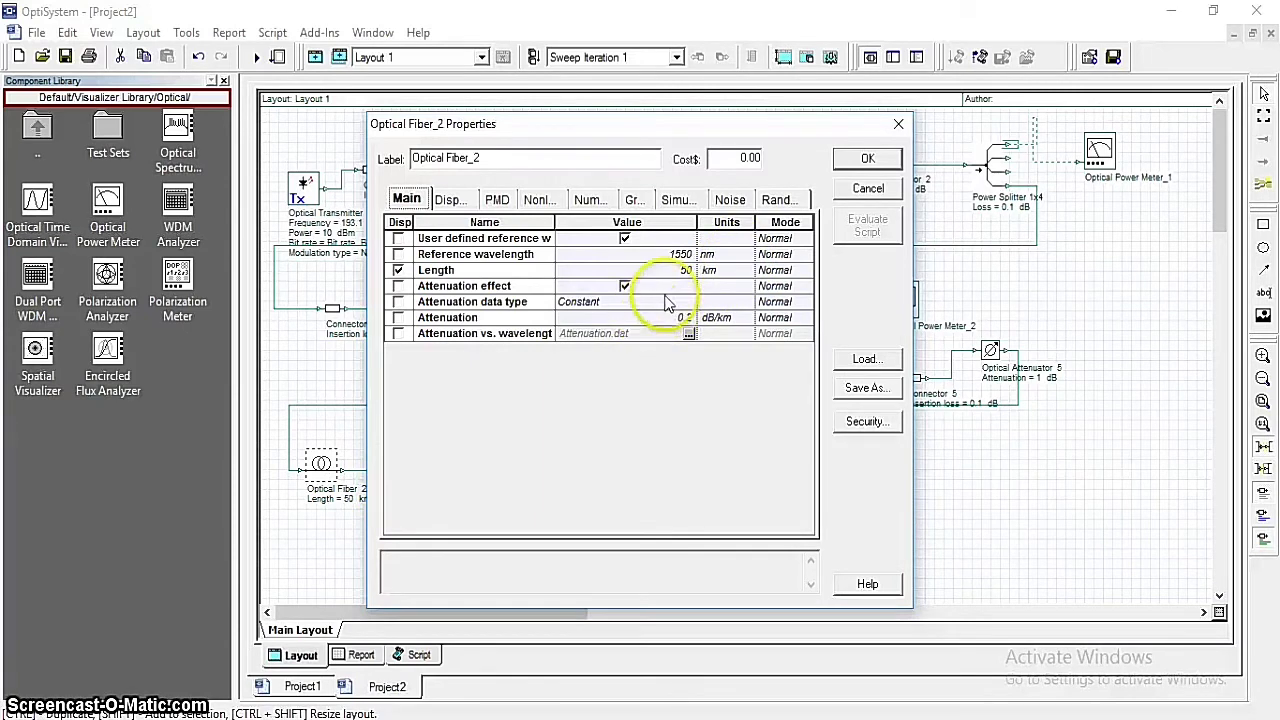
{"action": "left_click", "coordinate": [688, 270]}
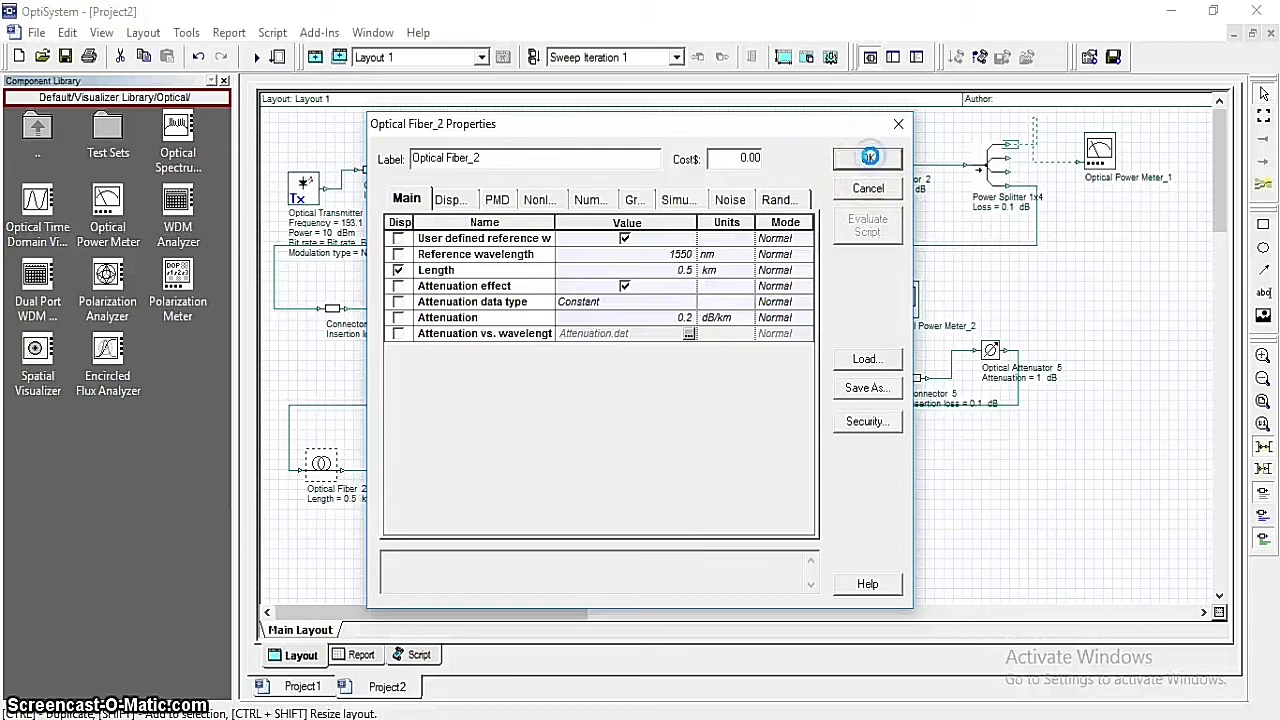
{"action": "left_click", "coordinate": [869, 157]}
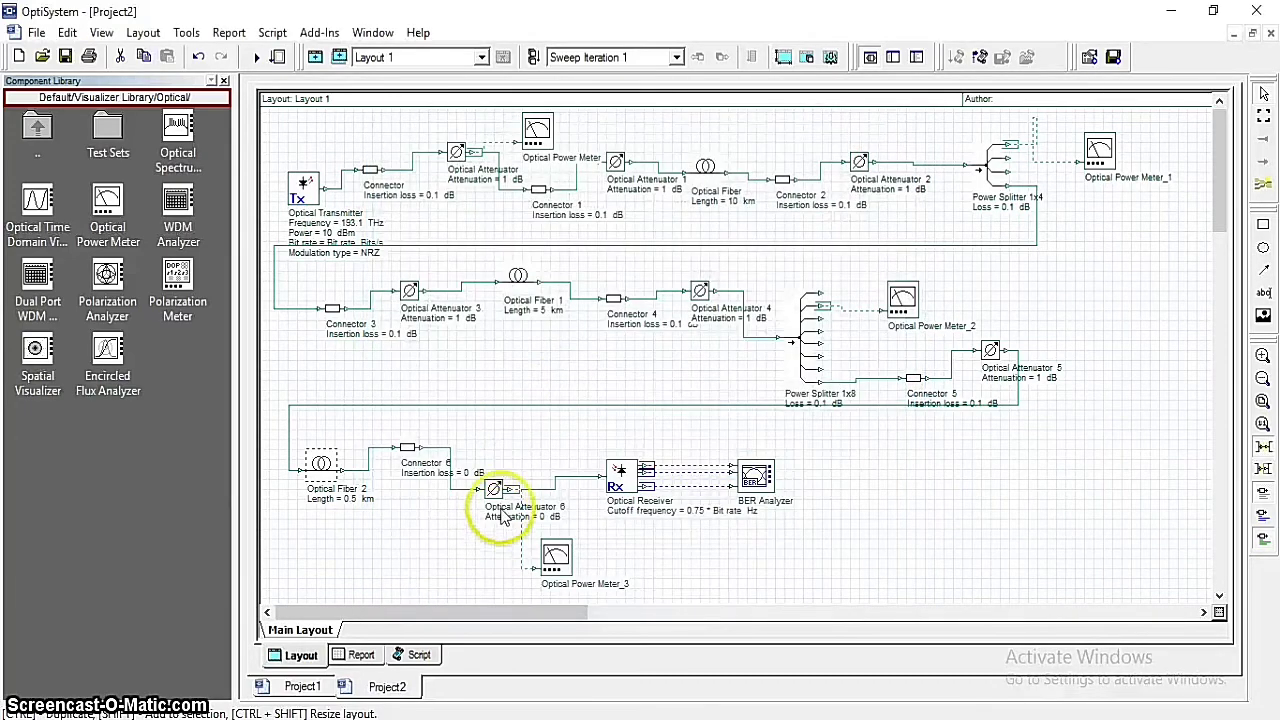
Set the insertion loss of Connector 6, after Optical Fiber 2, to 0.1 dB.
{"action": "double_click", "coordinate": [407, 447]}
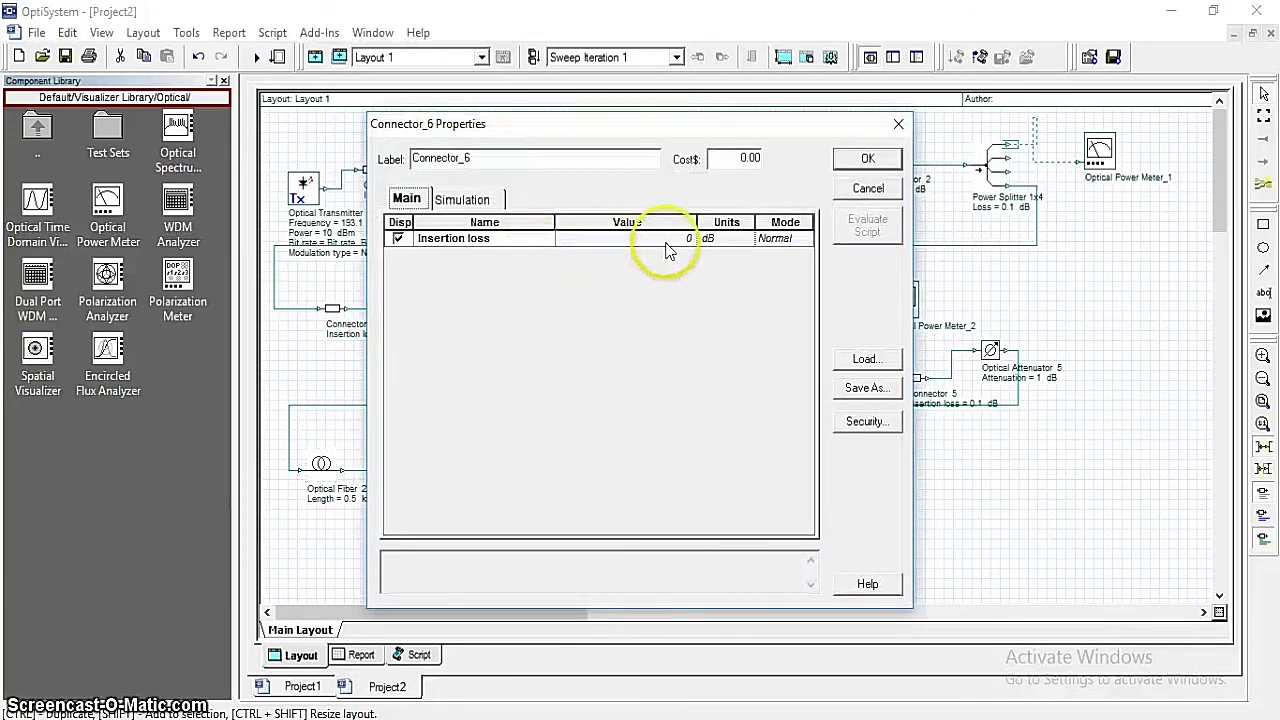
{"action": "left_click", "coordinate": [665, 241]}
{"action": "left_click", "coordinate": [688, 240]}
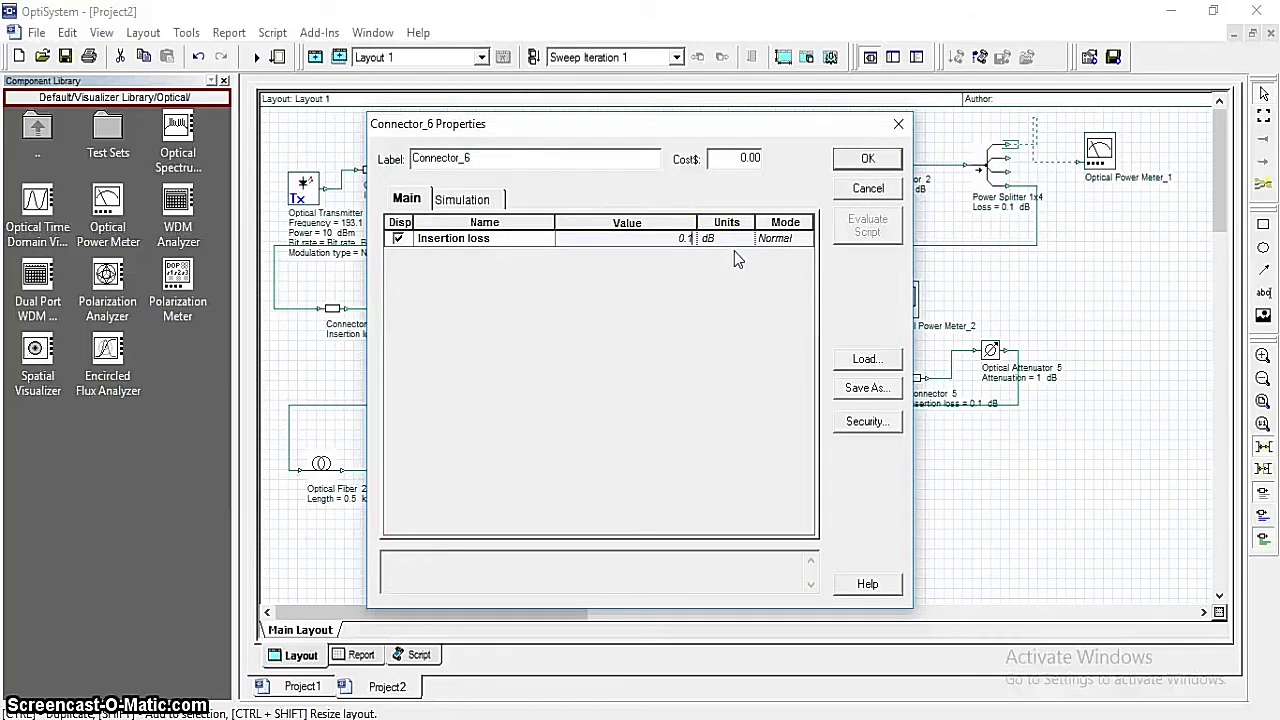
{"action": "left_click", "coordinate": [855, 158]}
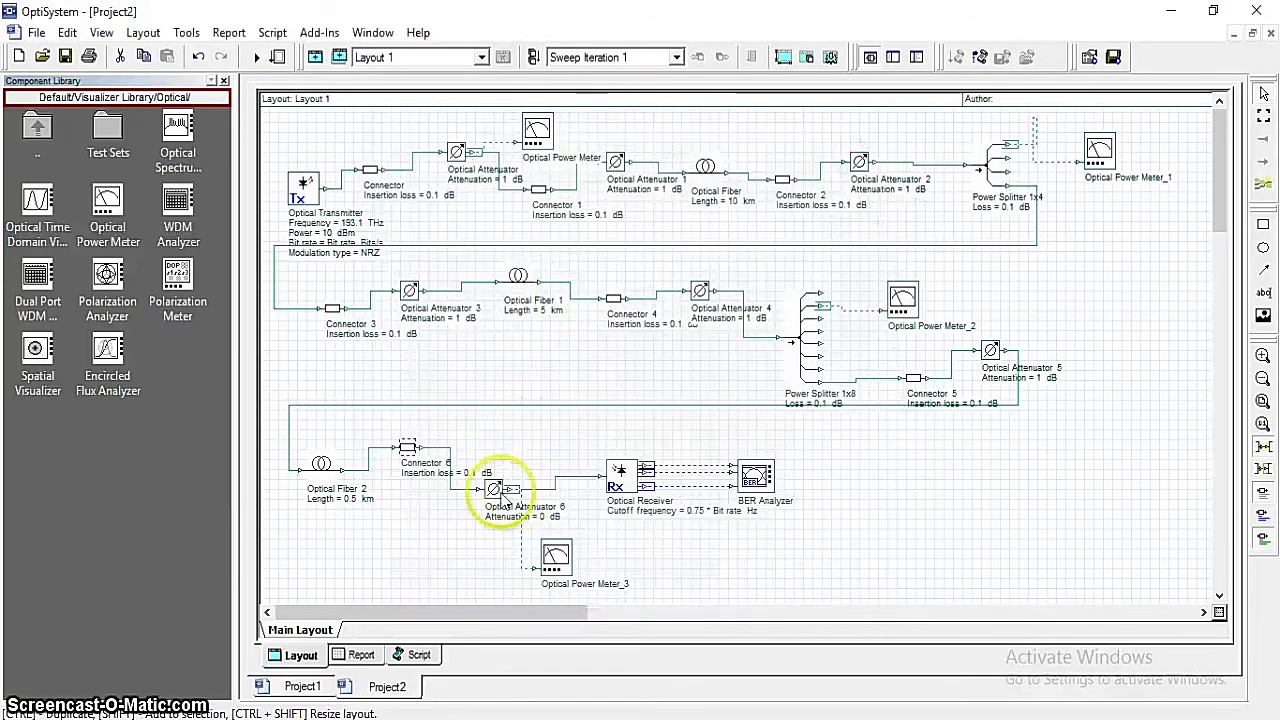
Set the attenuation of Optical Attenuator 6, just before the optical receiver, to 1 dB.
{"action": "double_click", "coordinate": [493, 490]}
{"action": "left_click", "coordinate": [686, 242]}
{"action": "left_click", "coordinate": [688, 238]}
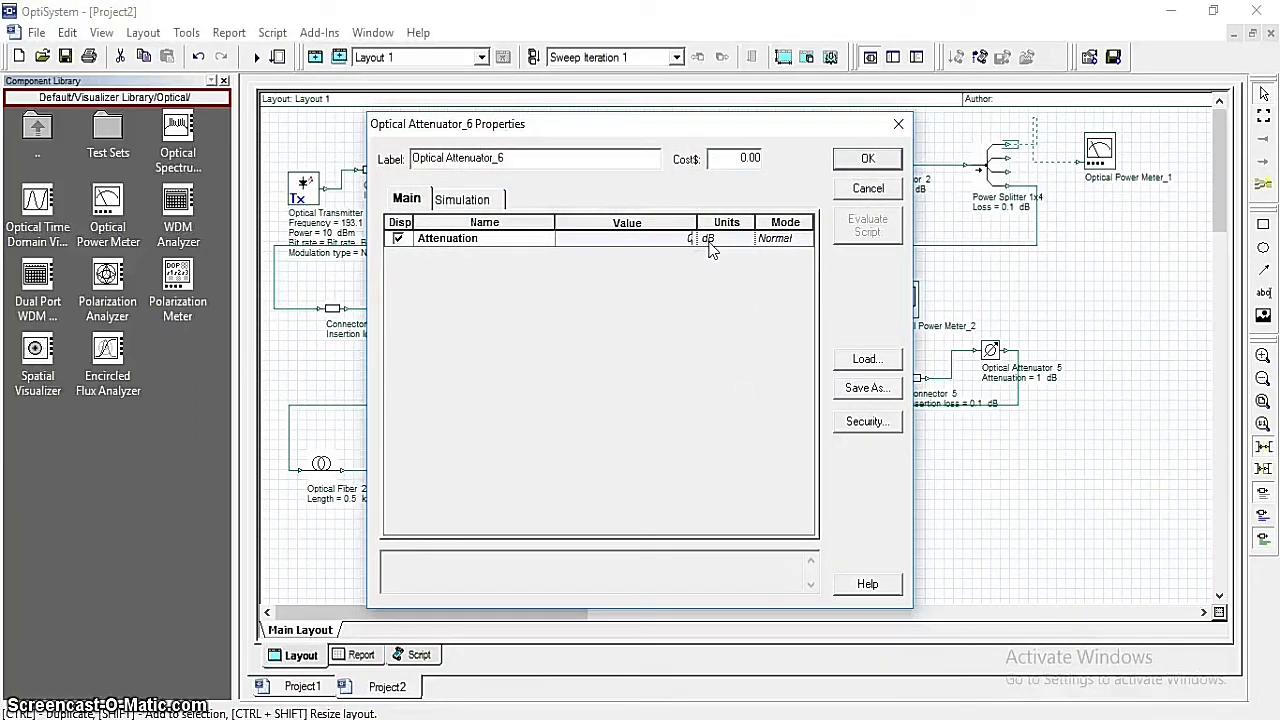
{"action": "type", "text": "1"}
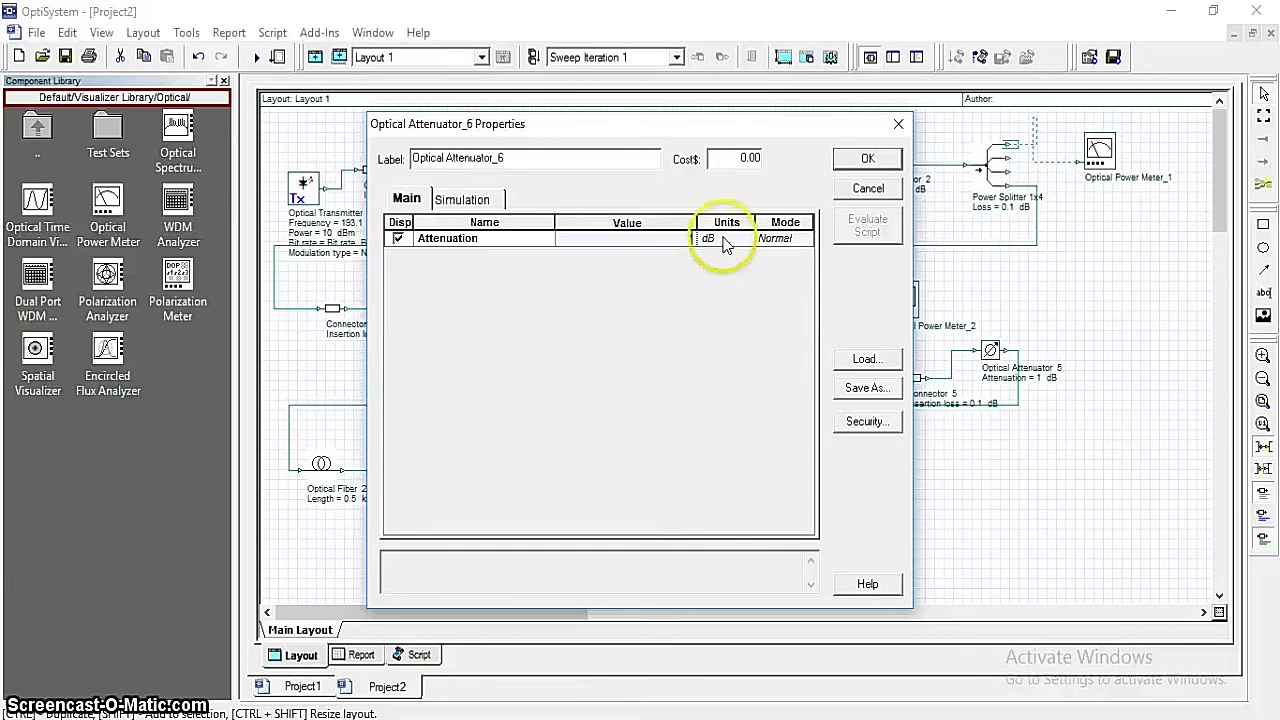
{"action": "left_click", "coordinate": [868, 158]}
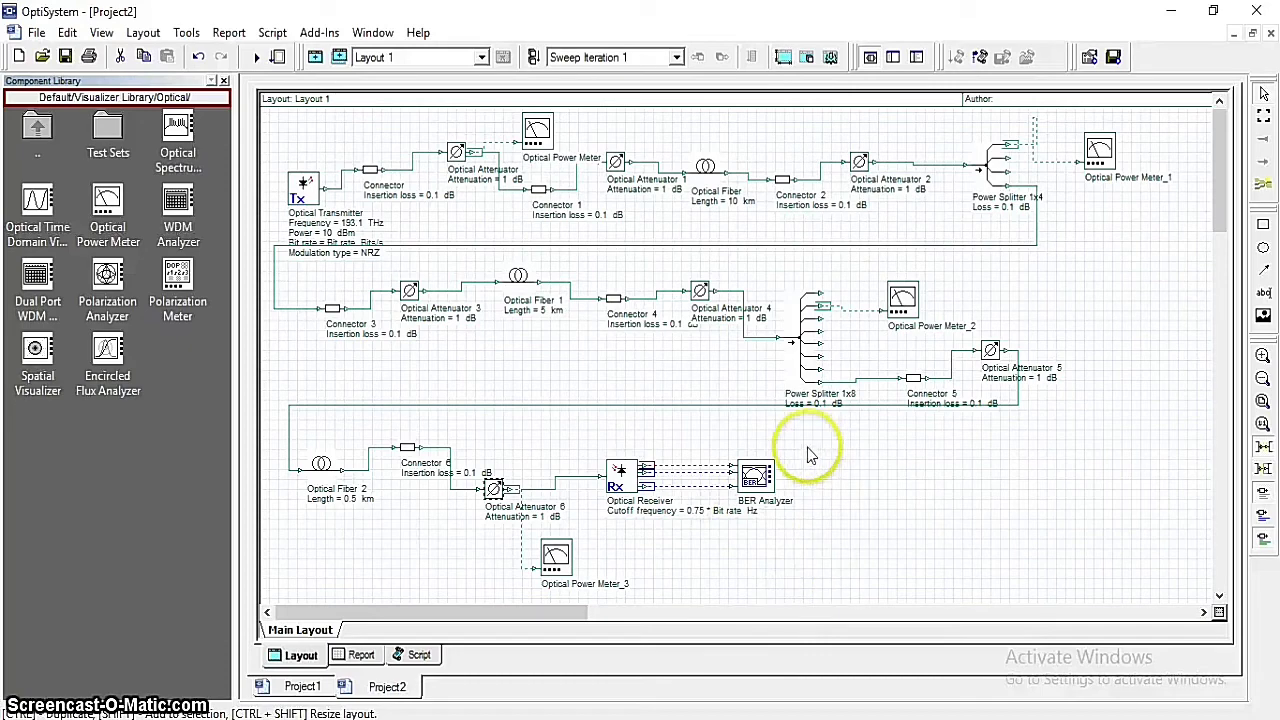
{"action": "double_click", "coordinate": [493, 490]}
{"action": "left_click", "coordinate": [892, 121]}
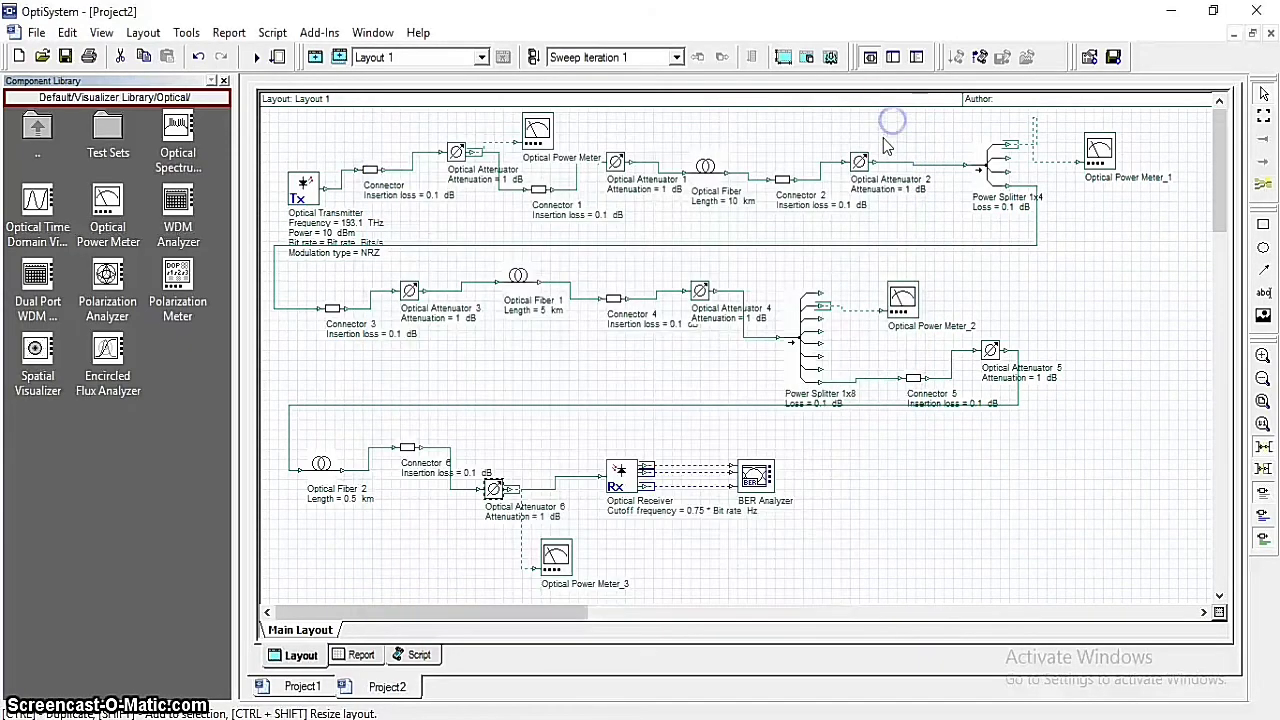
Enable the display of the optical receiver's photodetector and gain parameters on the layout.
{"action": "double_click", "coordinate": [630, 492]}
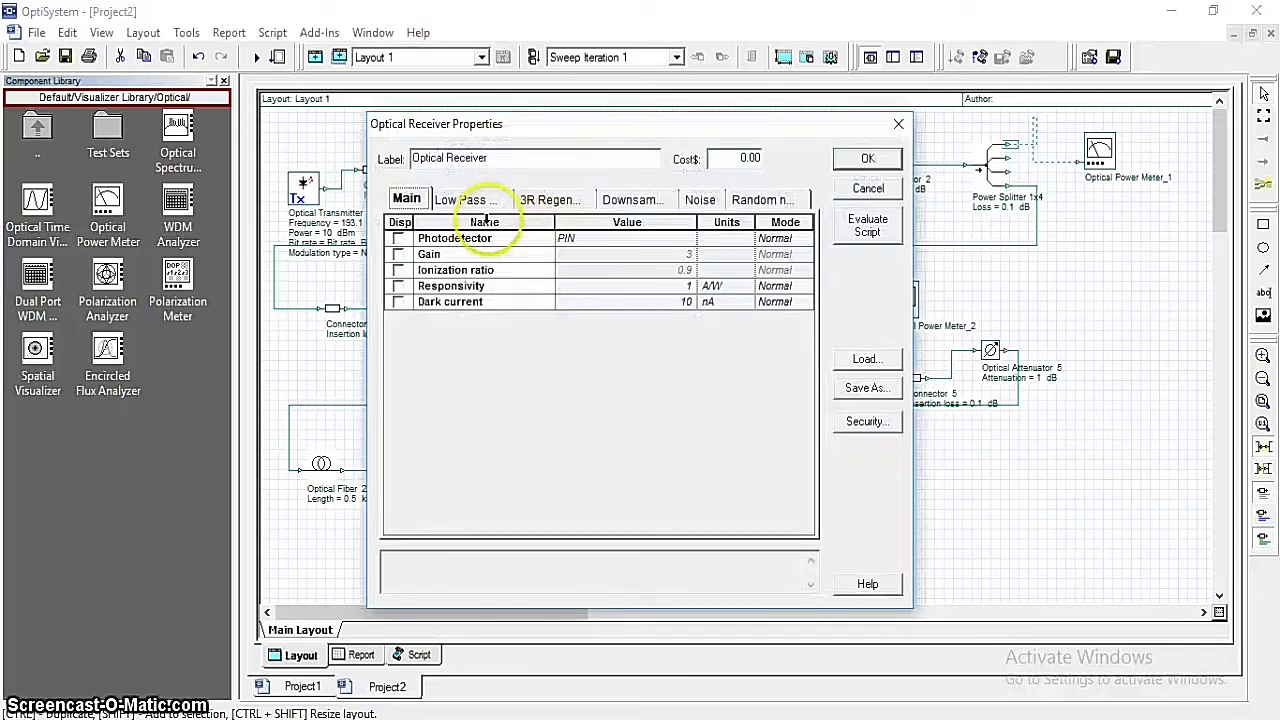
{"action": "left_click", "coordinate": [400, 240]}
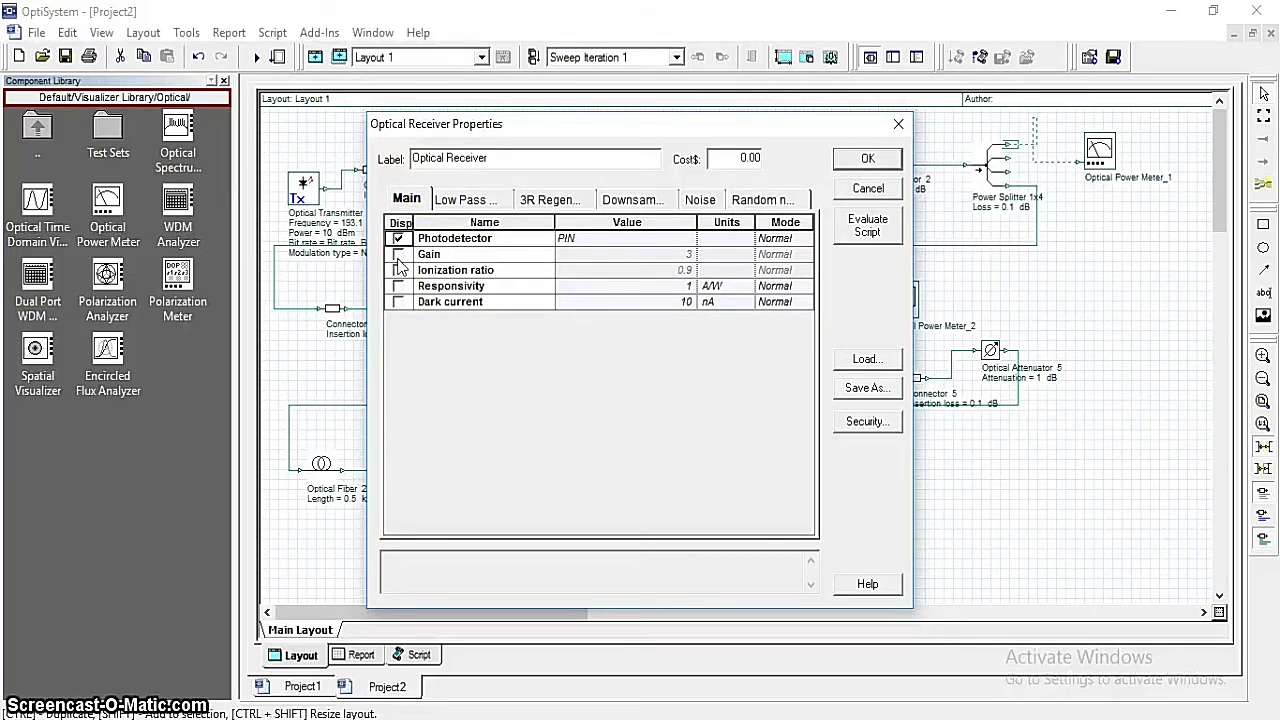
{"action": "left_click", "coordinate": [399, 255]}
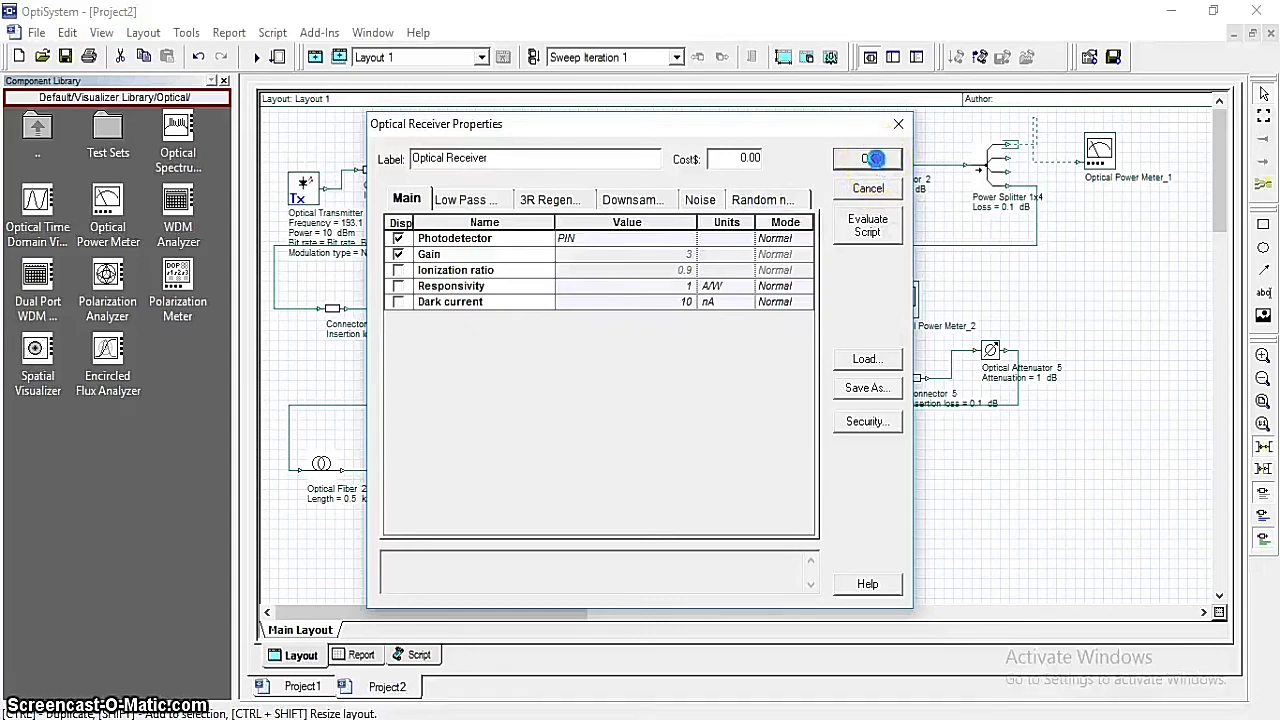
{"action": "left_click", "coordinate": [873, 158]}
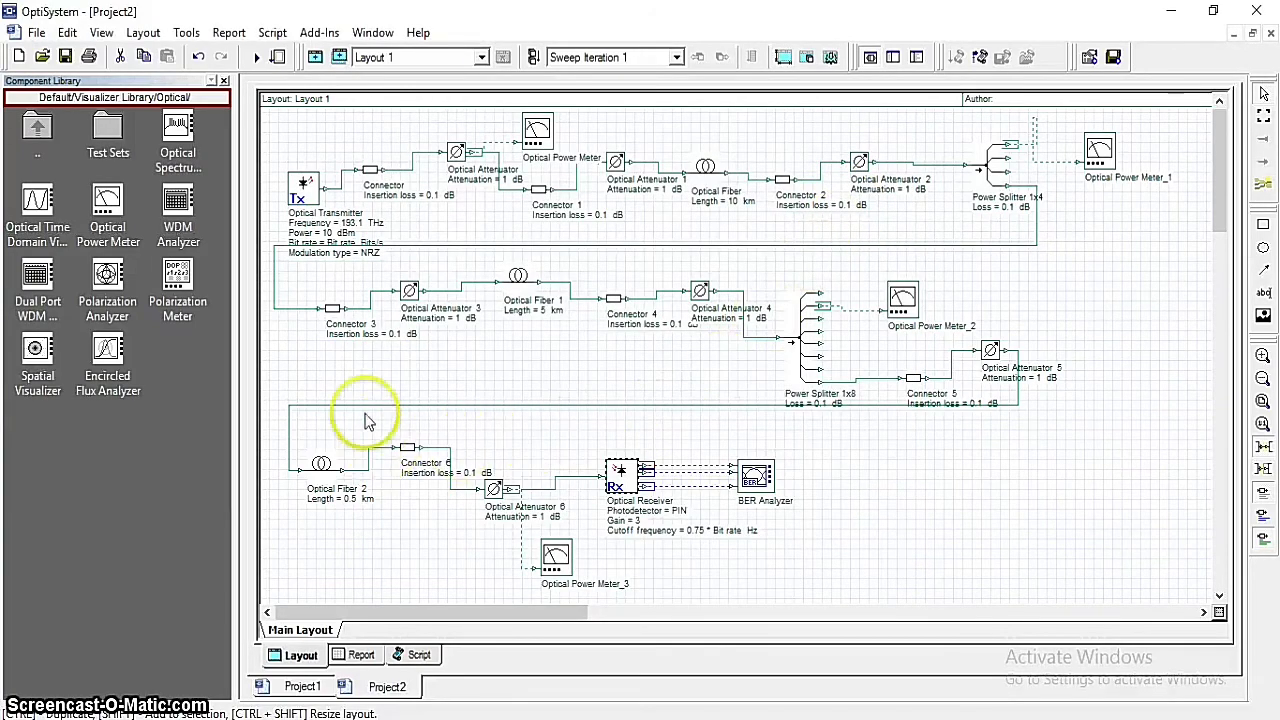
Calculate the whole project and view the Q factor curve in the BER Analyzer.
{"action": "double_click", "coordinate": [760, 480]}
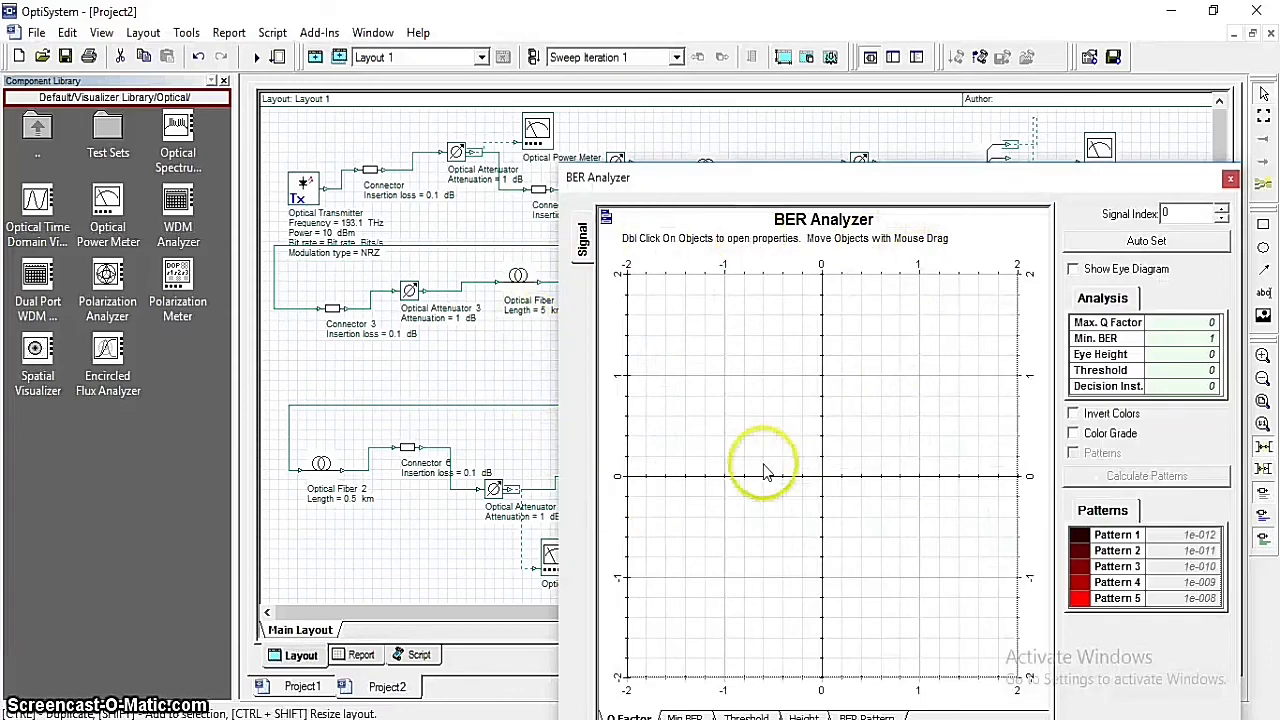
{"action": "left_click", "coordinate": [1231, 179]}
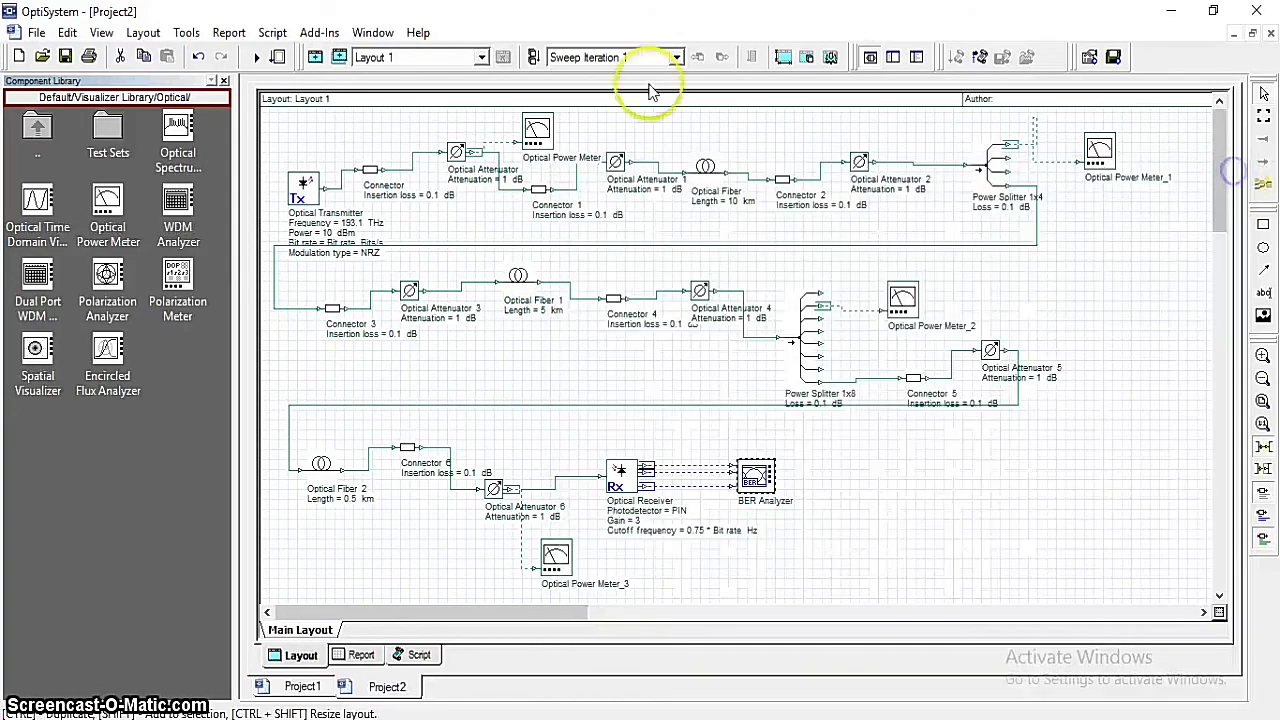
{"action": "left_click", "coordinate": [256, 58]}
{"action": "left_click", "coordinate": [848, 163]}
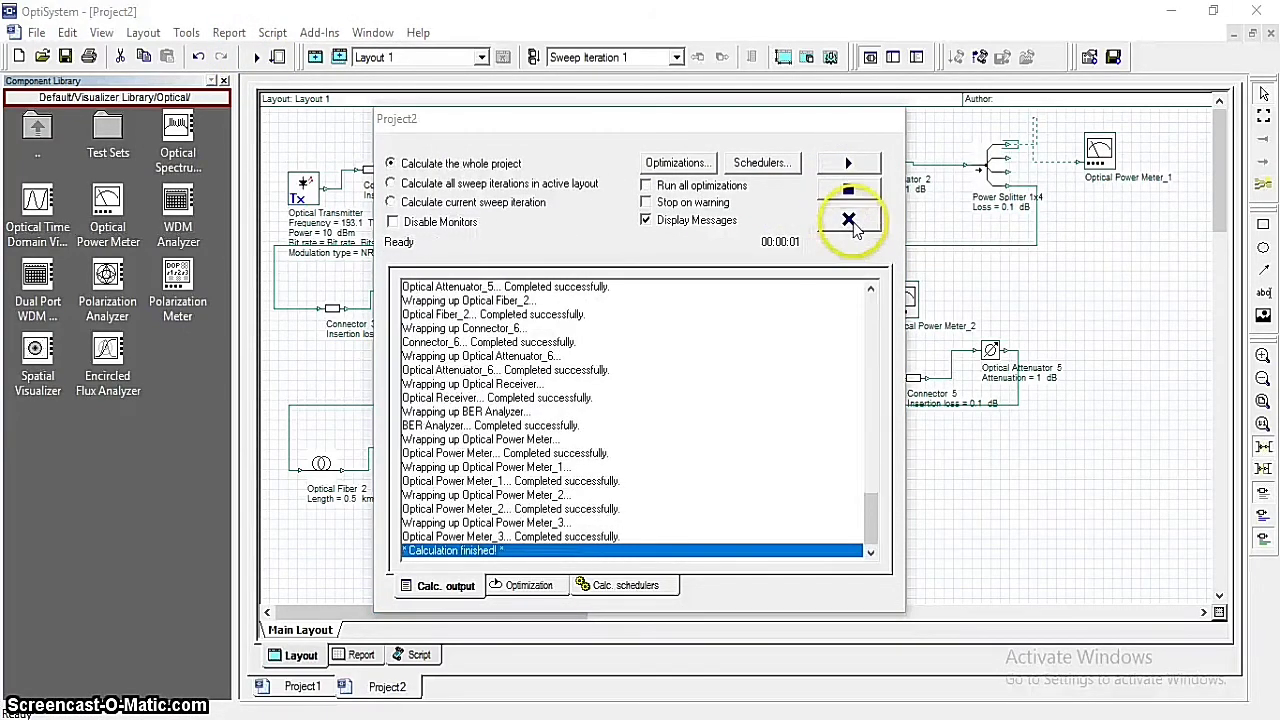
{"action": "left_click", "coordinate": [849, 220]}
{"action": "double_click", "coordinate": [757, 477]}
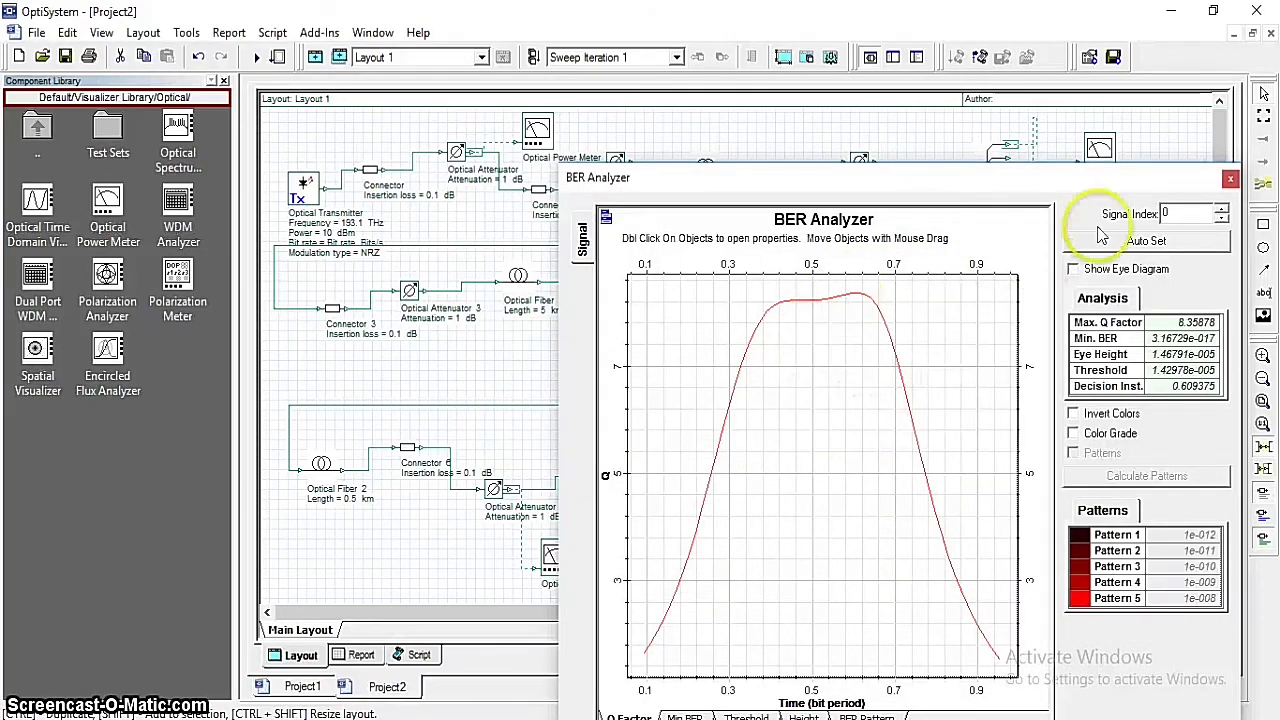
{"action": "left_click", "coordinate": [1230, 181]}
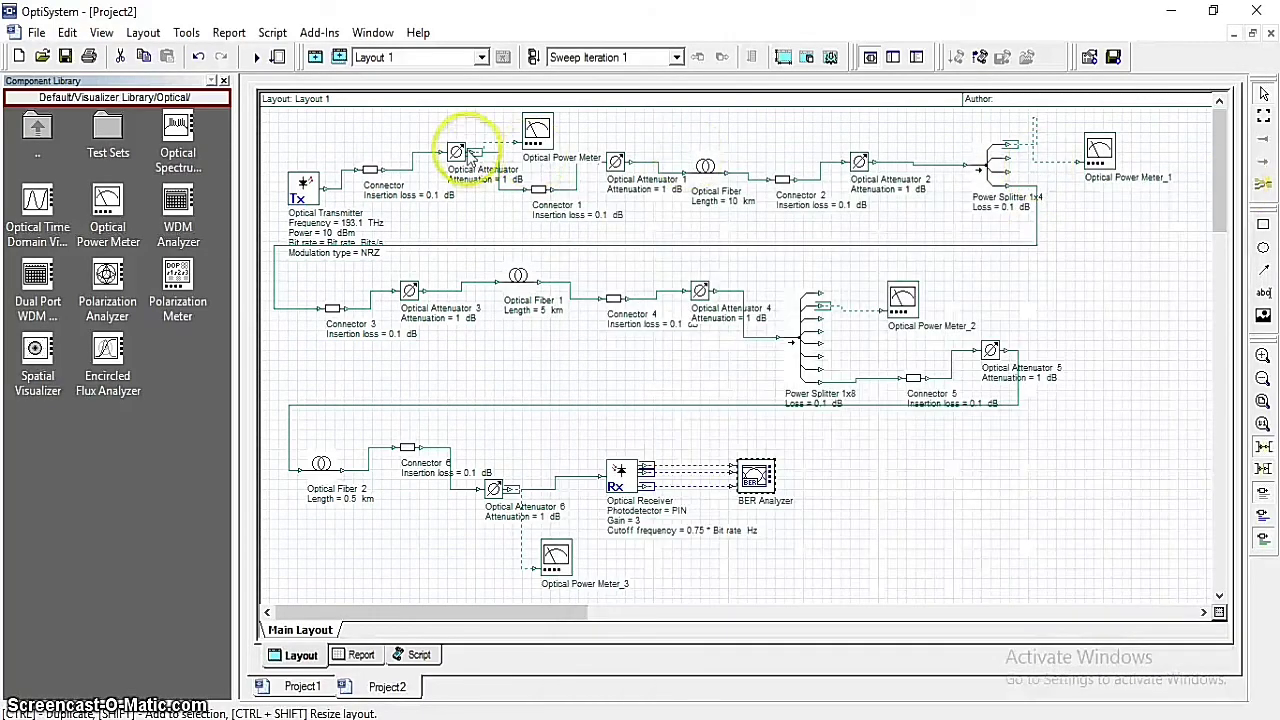
Read the total power on the first optical power meter, Optical Power Meter 1 and Optical Power Meter 3.
{"action": "double_click", "coordinate": [543, 128]}
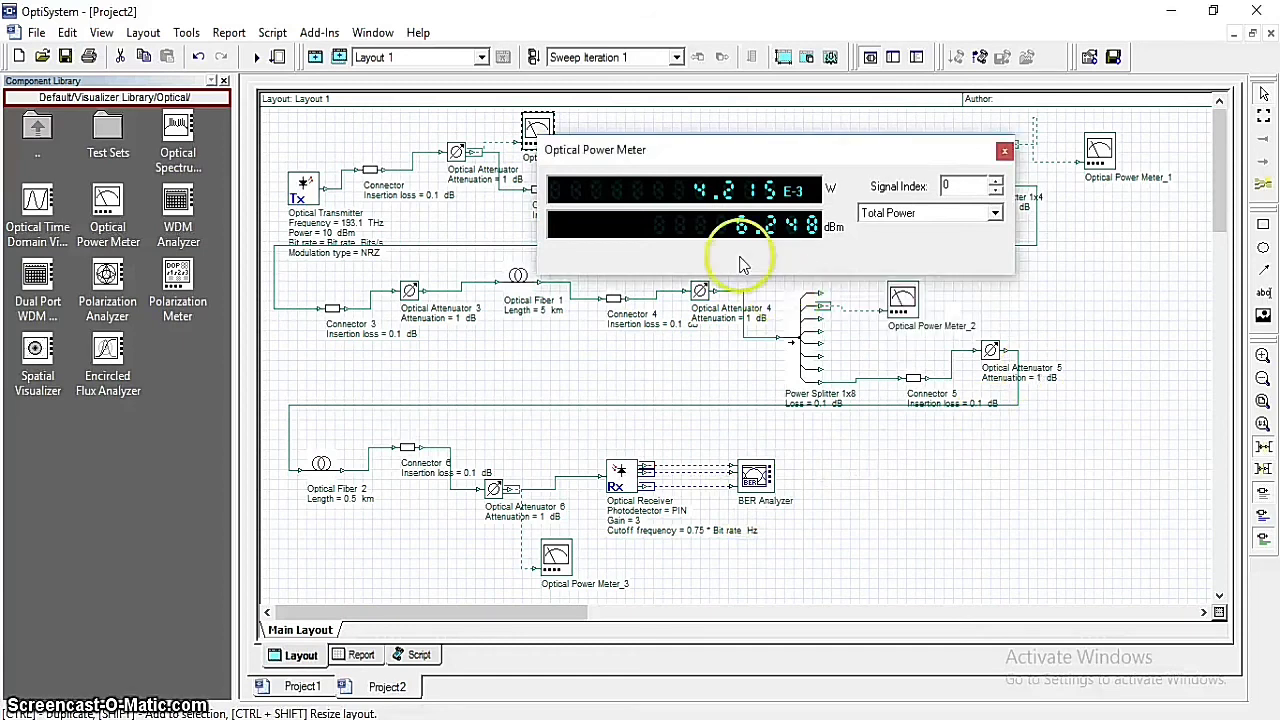
{"action": "left_click", "coordinate": [1004, 152]}
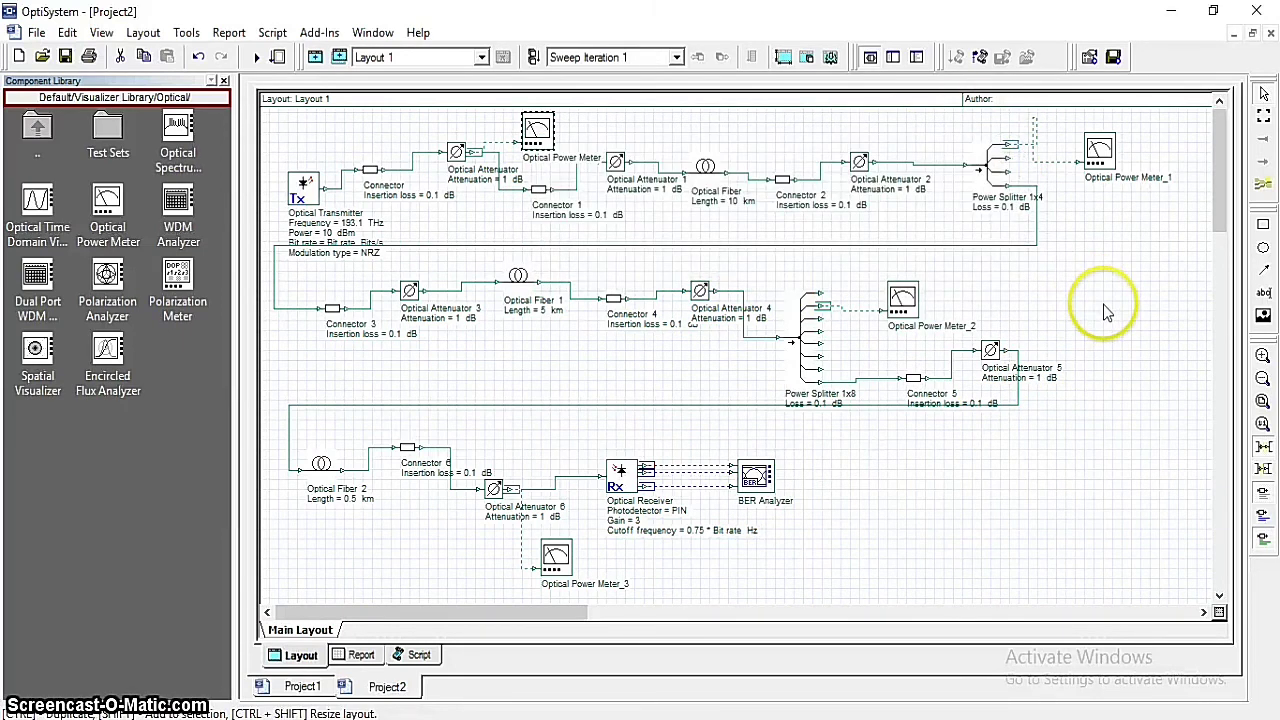
{"action": "double_click", "coordinate": [1108, 178]}
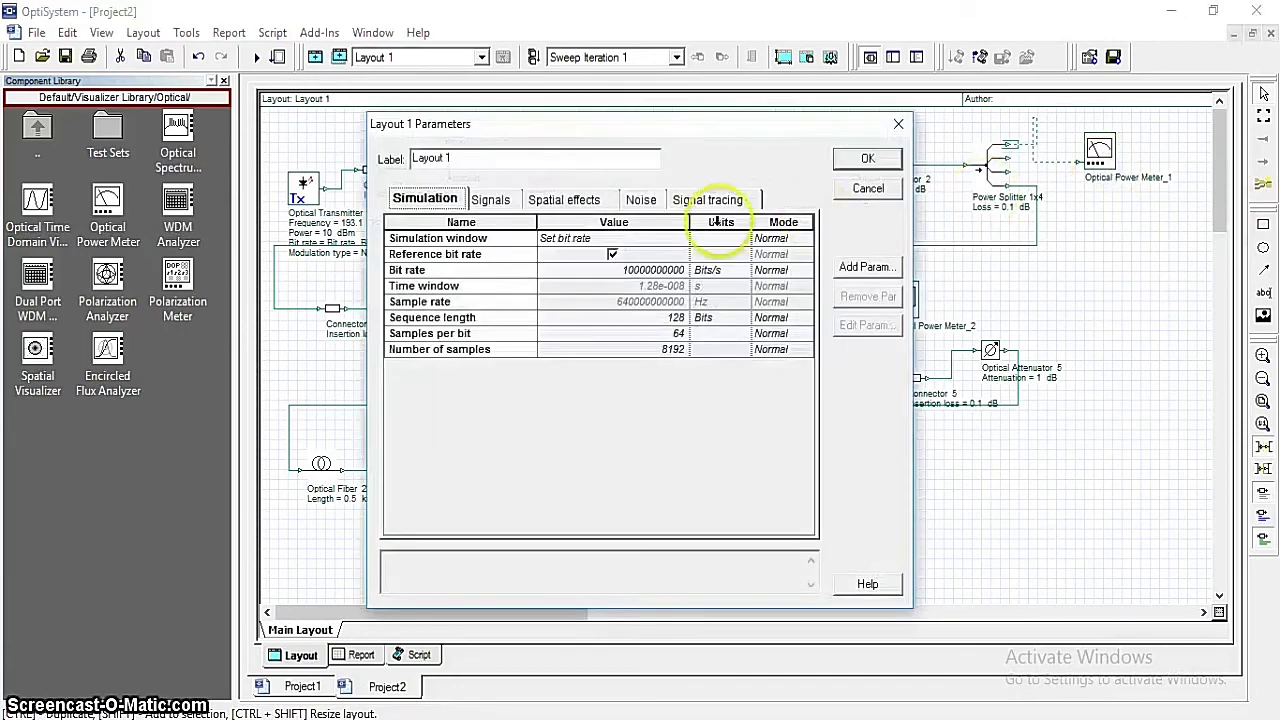
{"action": "left_click", "coordinate": [898, 125]}
{"action": "double_click", "coordinate": [1099, 147]}
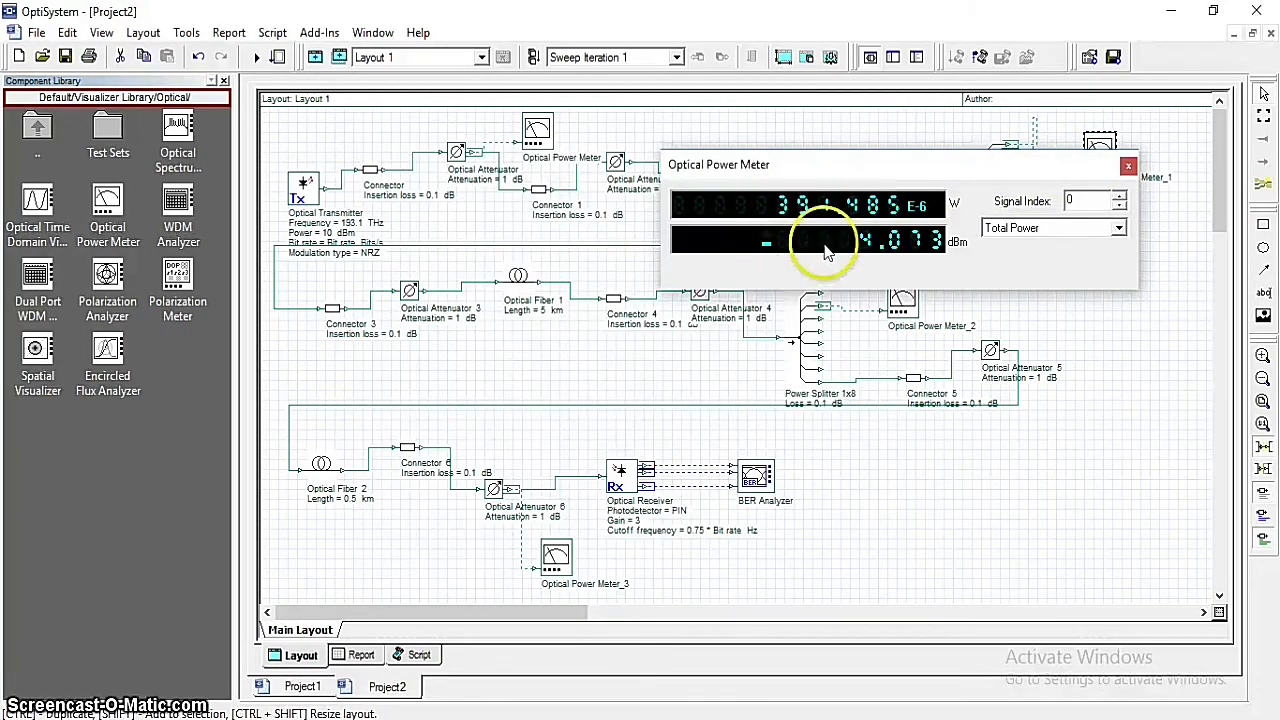
{"action": "left_click", "coordinate": [1127, 167]}
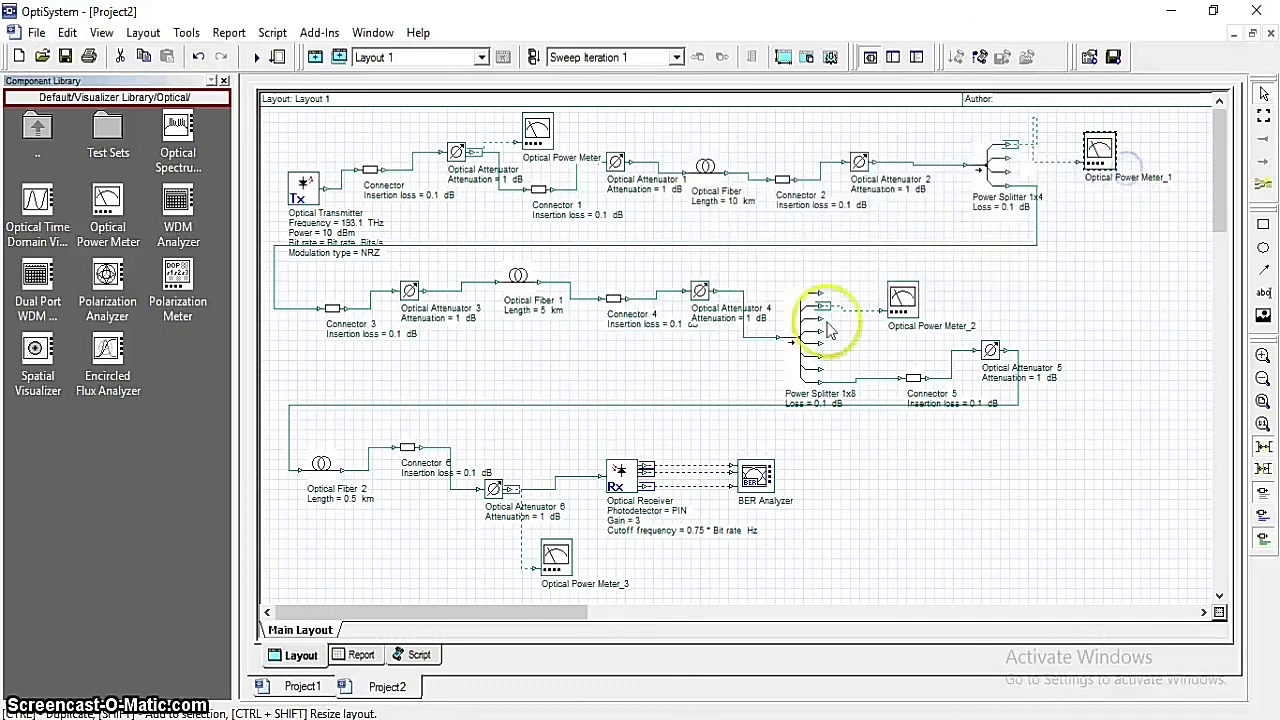
{"action": "double_click", "coordinate": [556, 568]}
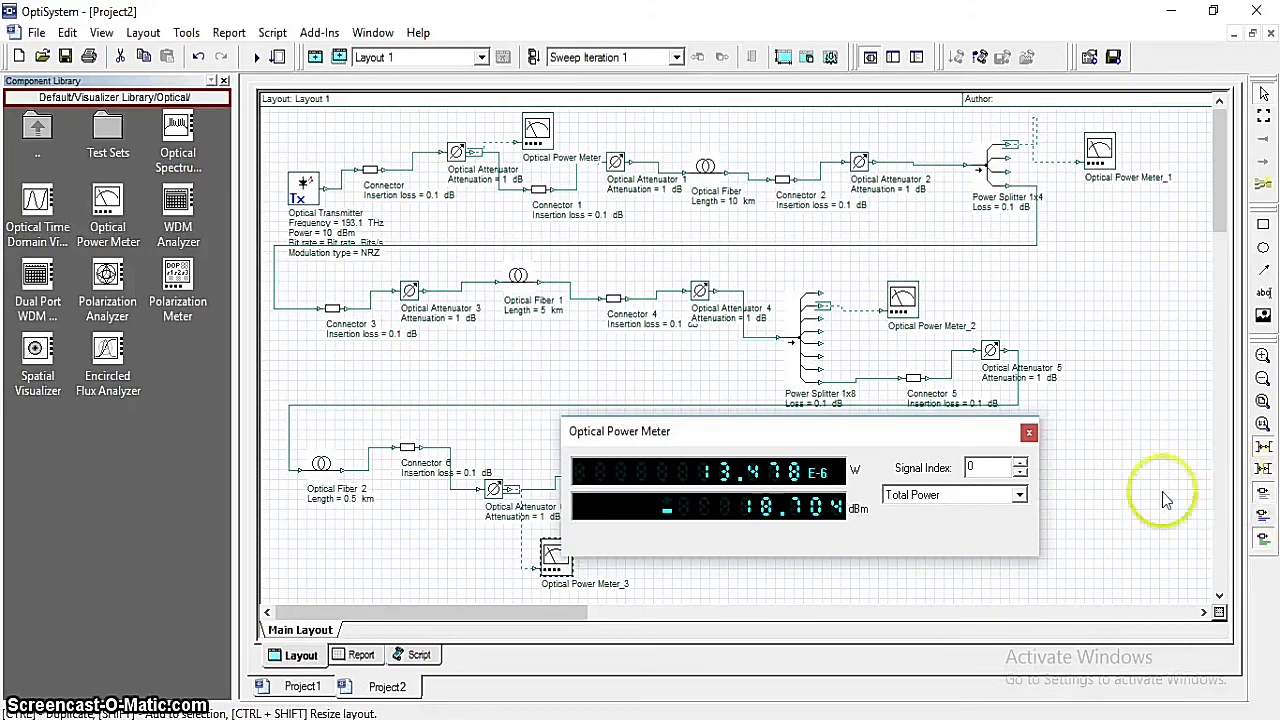
{"action": "left_click", "coordinate": [1029, 434]}
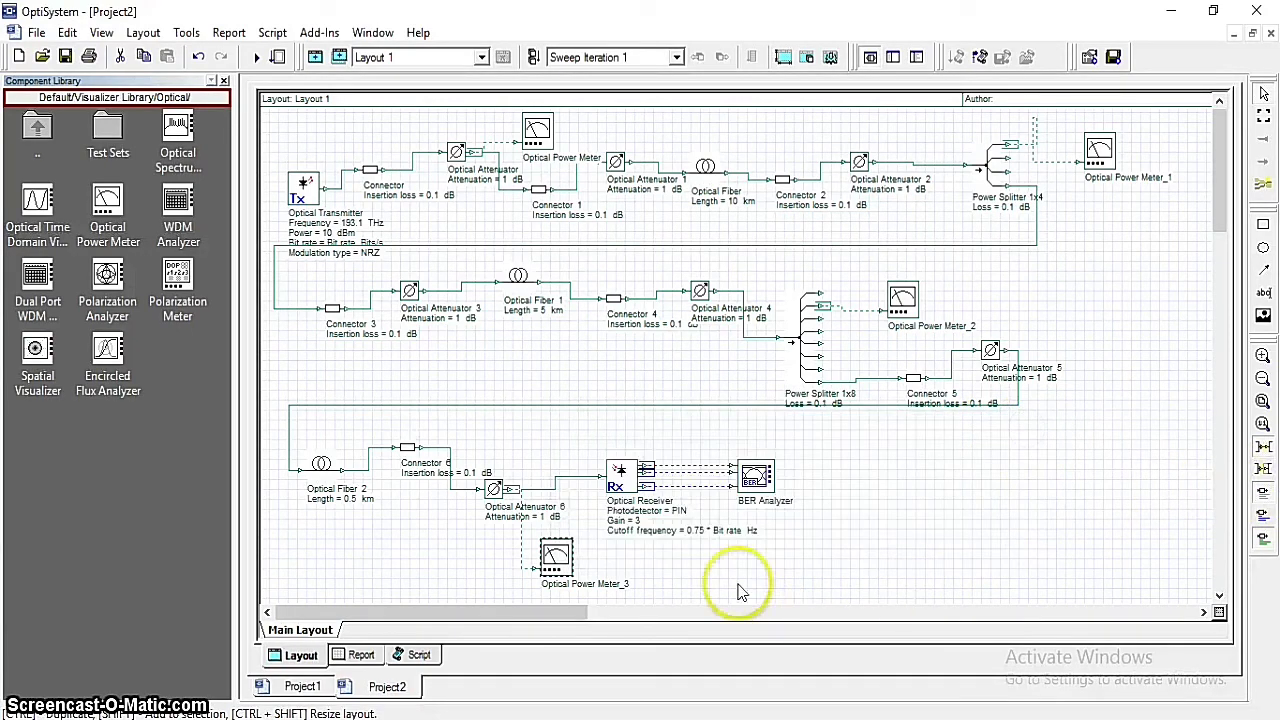
Compare the BER Analyzer's graph with and without the eye diagram, leaving the eye diagram shown.
{"action": "double_click", "coordinate": [757, 480]}
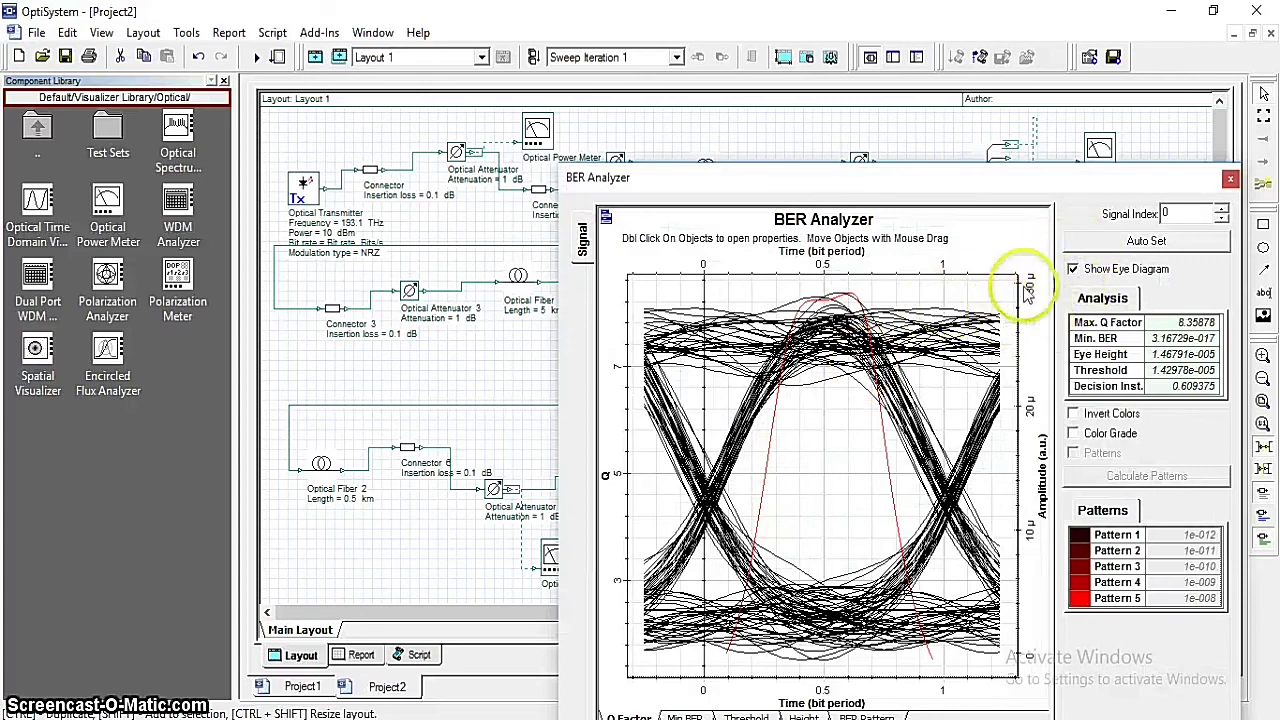
{"action": "left_click", "coordinate": [1072, 269]}
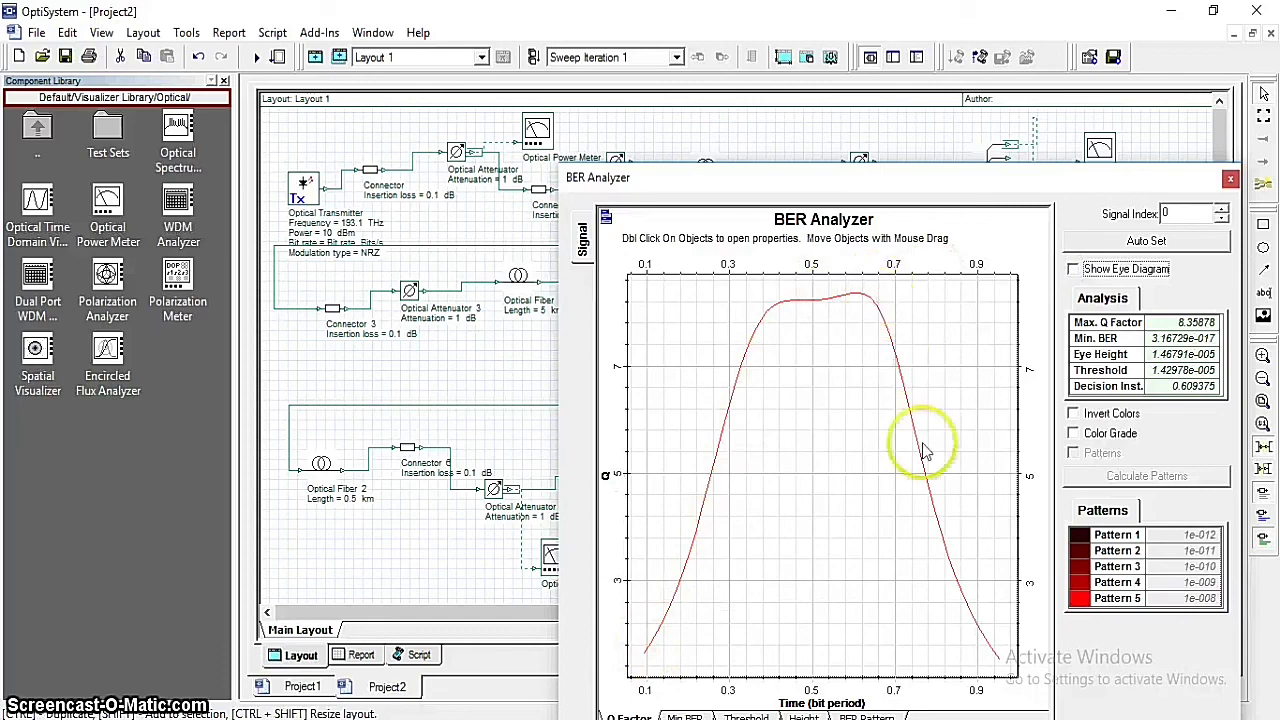
{"action": "left_click", "coordinate": [1074, 270]}
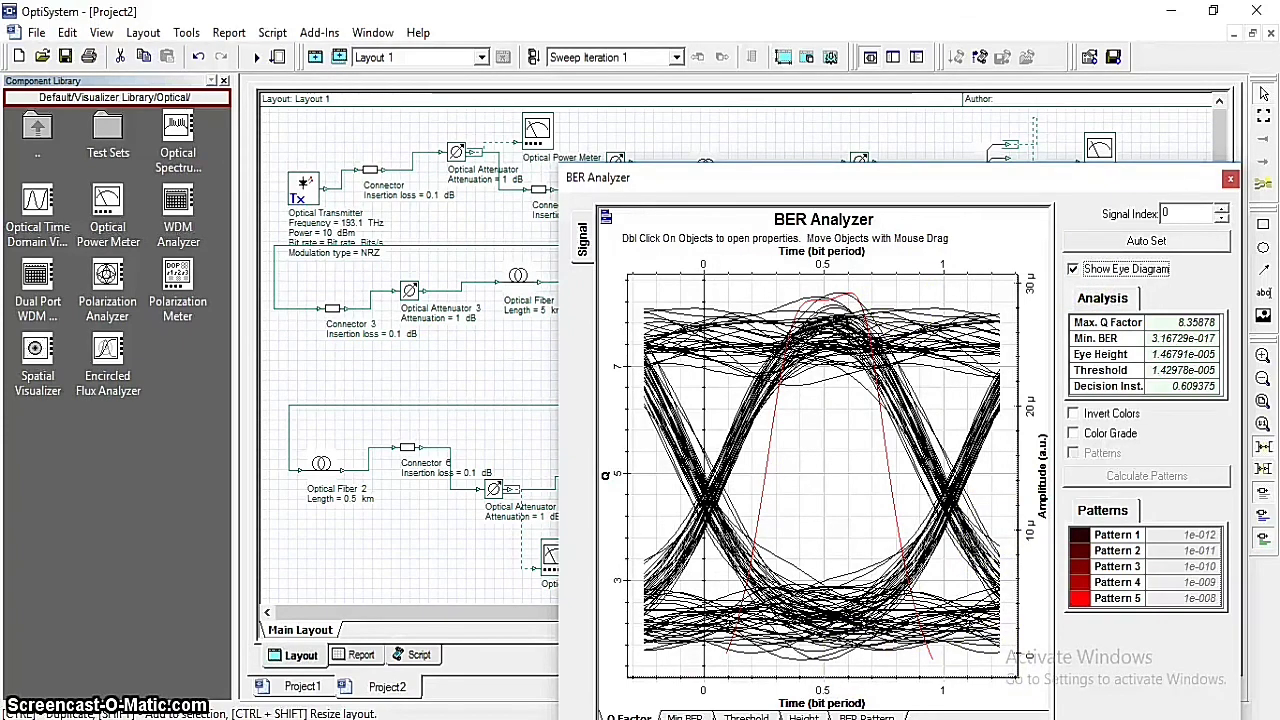
{"action": "left_click", "coordinate": [1230, 179]}
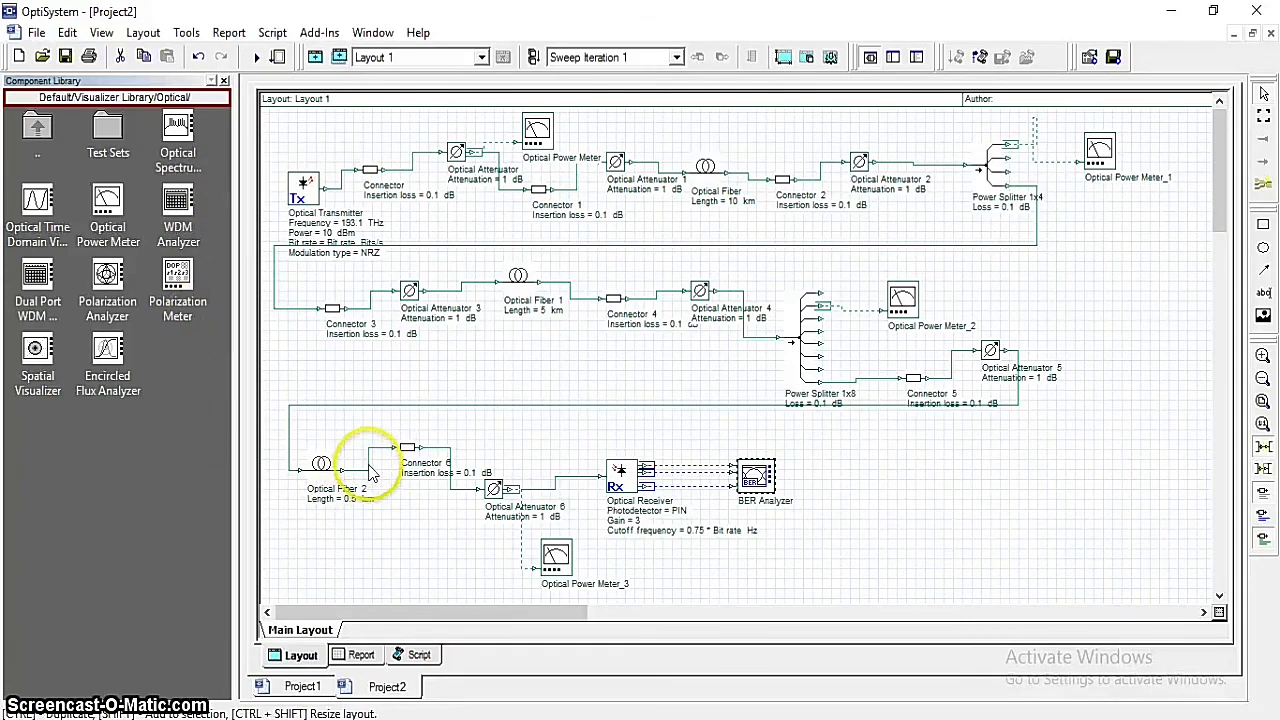
Save the project as "Project media" in OptiSystem Projects format on Local Disk (D:).
{"action": "key", "text": "ctrl+s"}
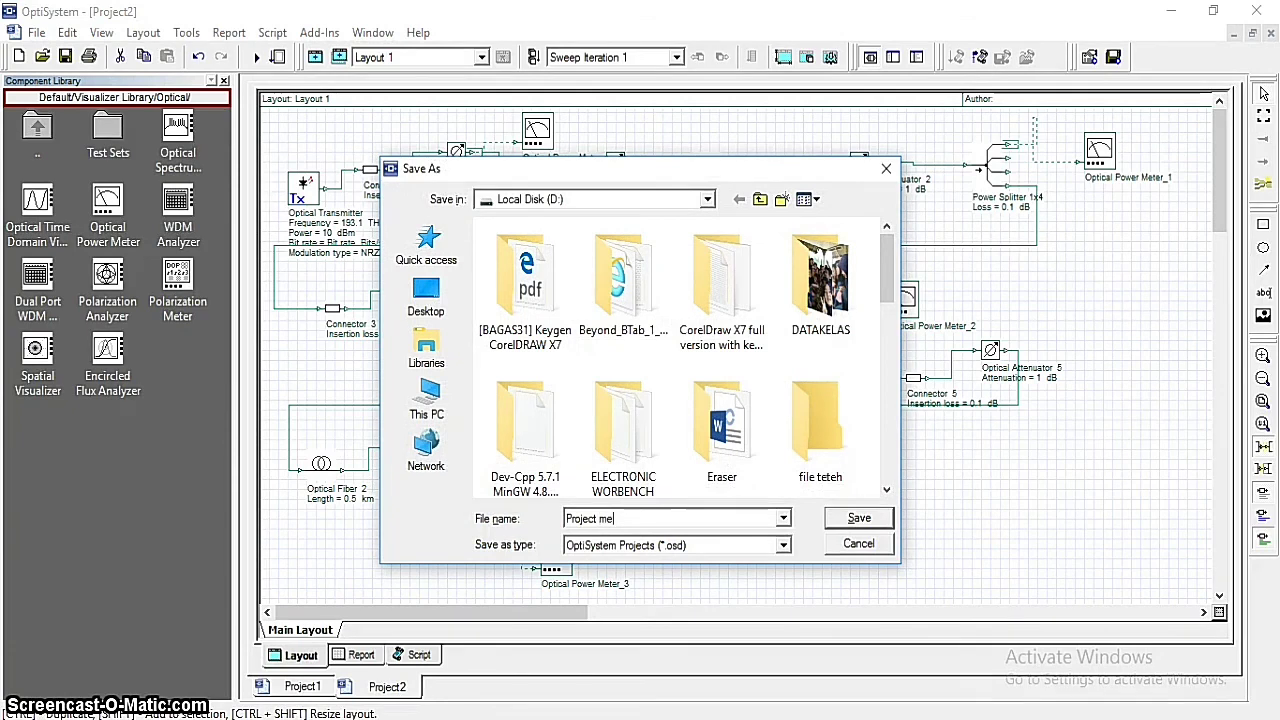
{"action": "left_click", "coordinate": [427, 400]}
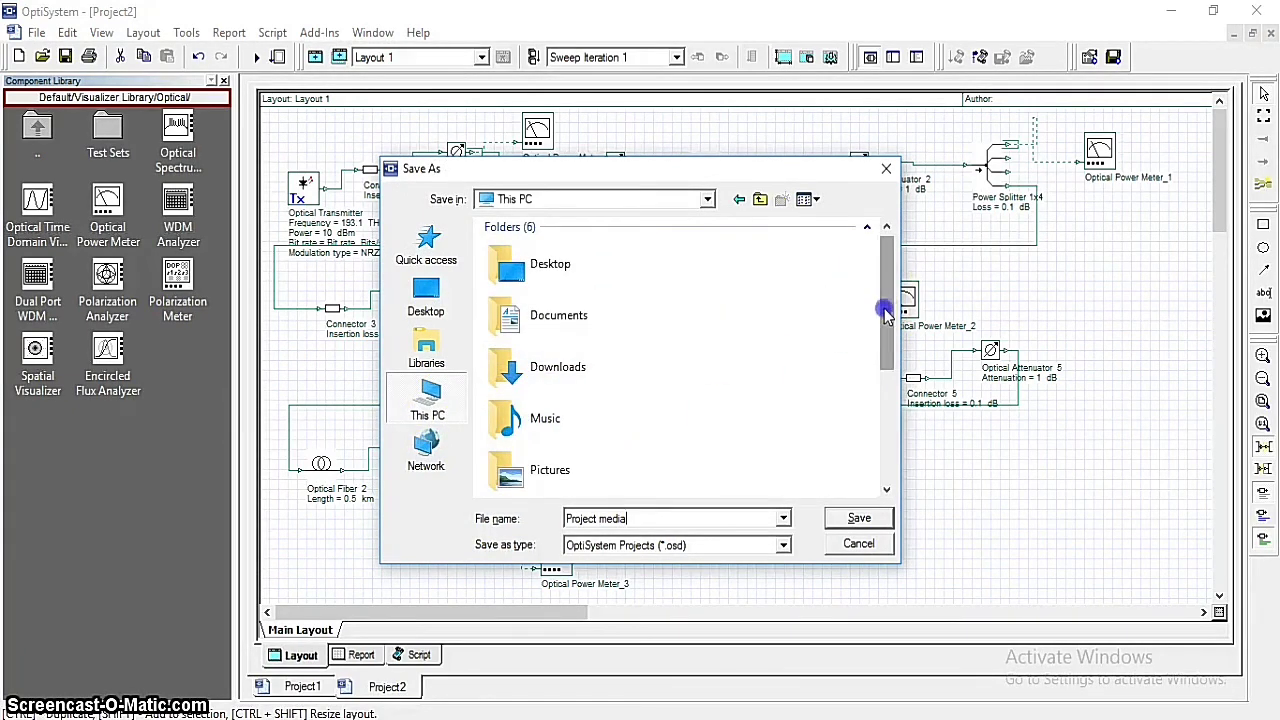
{"action": "left_click_drag", "start_coordinate": [886, 313], "coordinate": [881, 394]}
{"action": "double_click", "coordinate": [600, 405]}
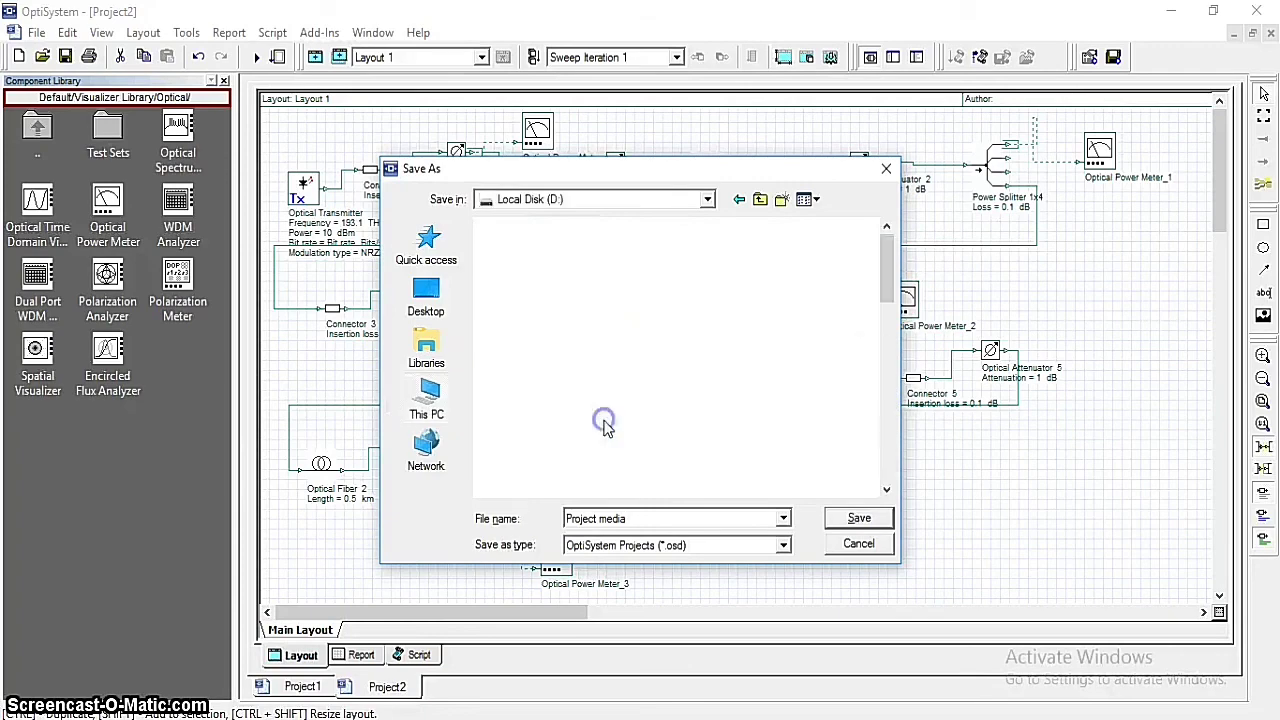